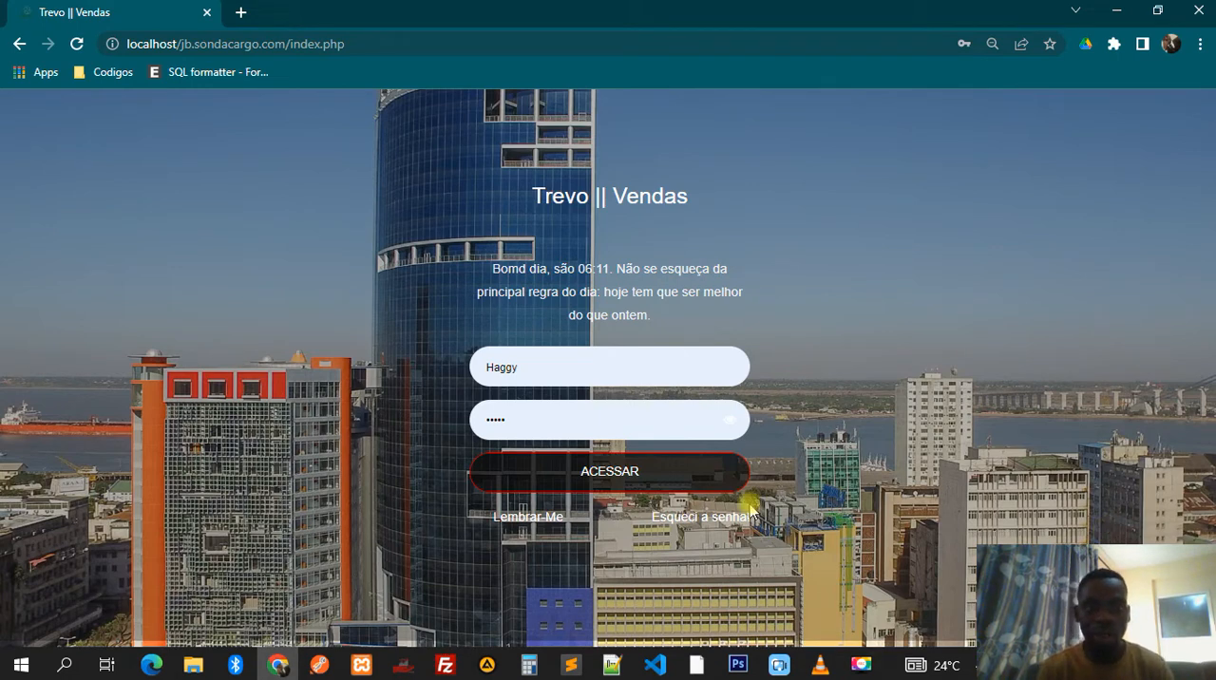
- Log in with the prefilled credentials and look over the Fornecedores list and its blank supplier registration form
left_click(637, 473)
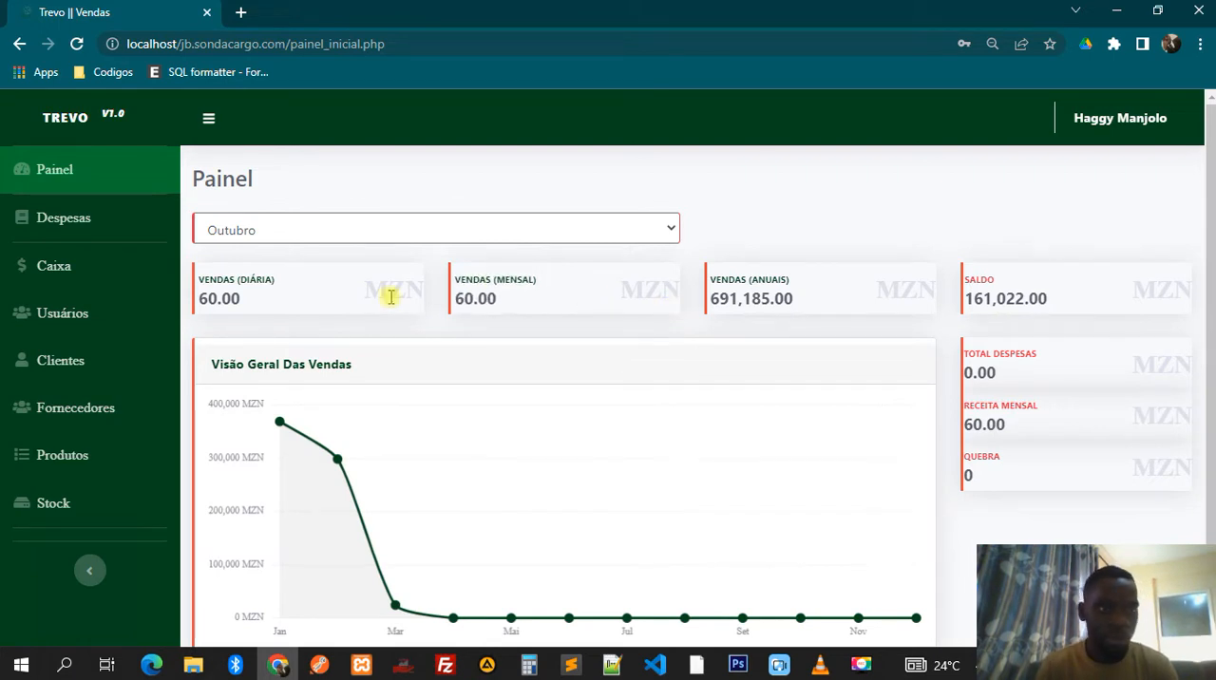
left_click(71, 409)
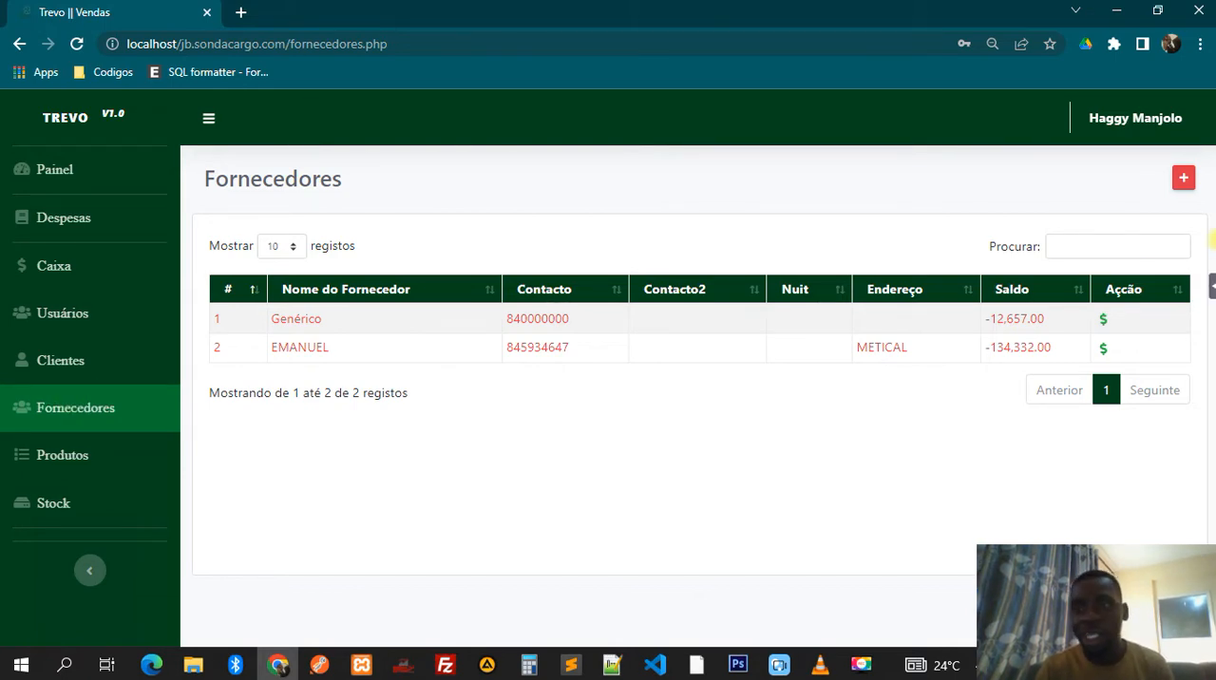
left_click(1184, 178)
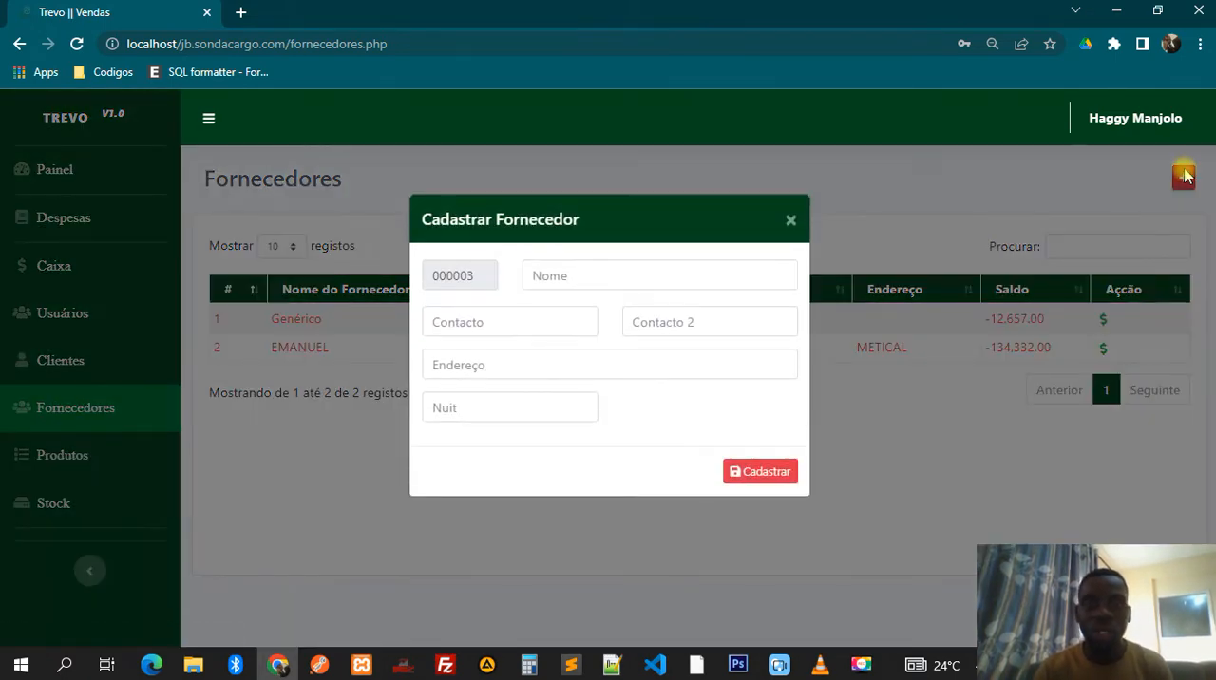
left_click(1018, 193)
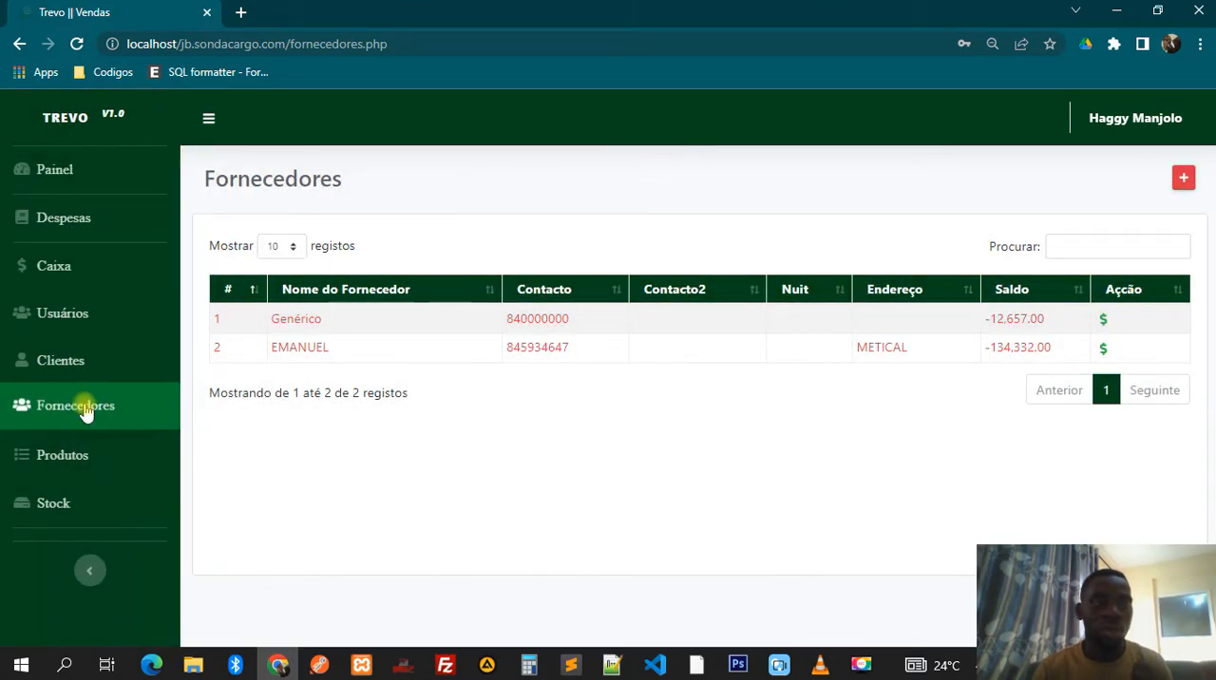
- Browse a few pages of the Produtos list and return to its first page
left_click(44, 453)
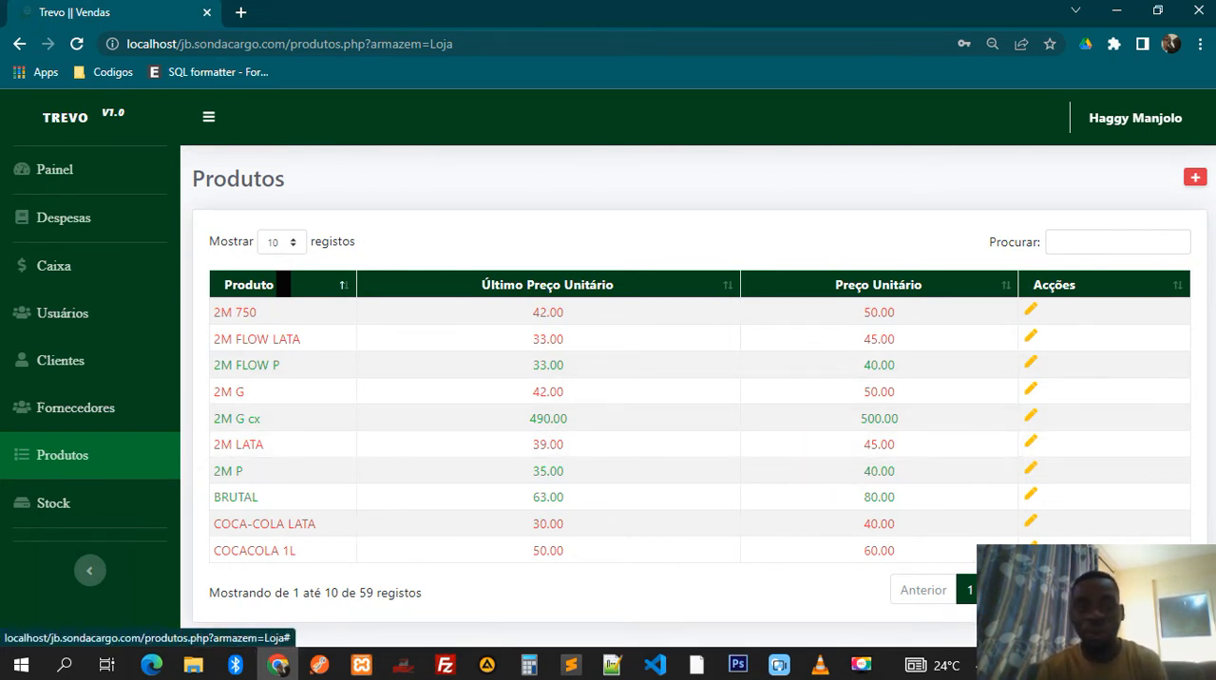
left_click(998, 591)
left_click(1025, 590)
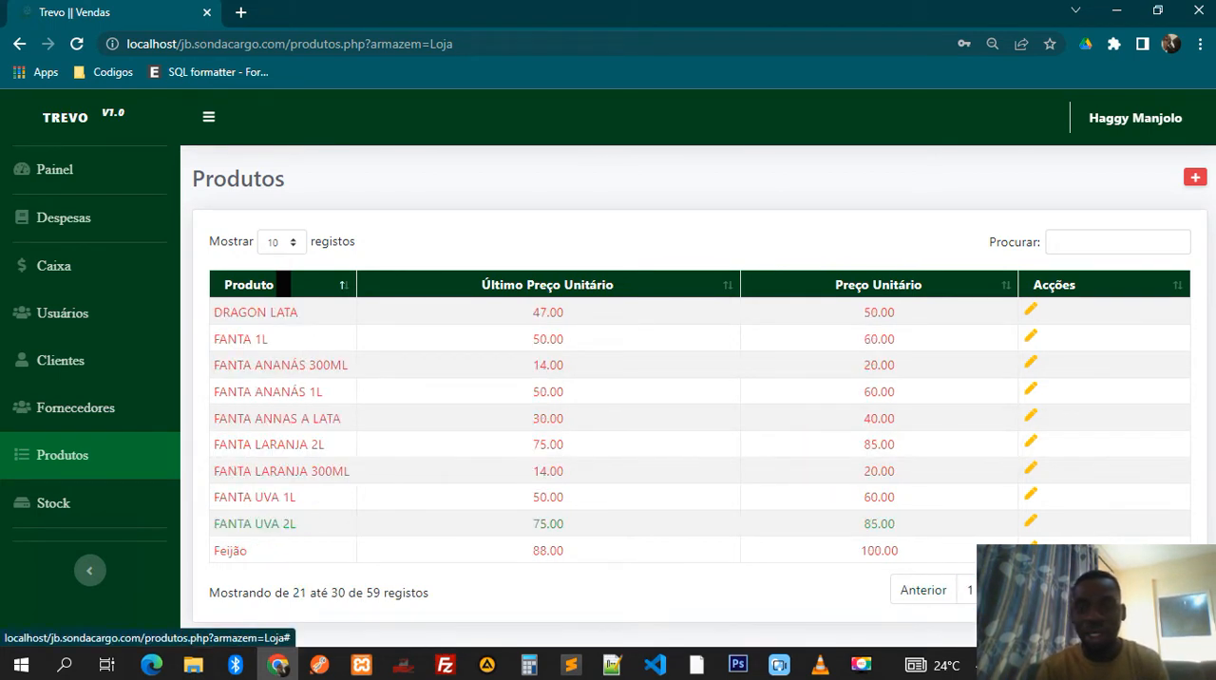
left_click(971, 590)
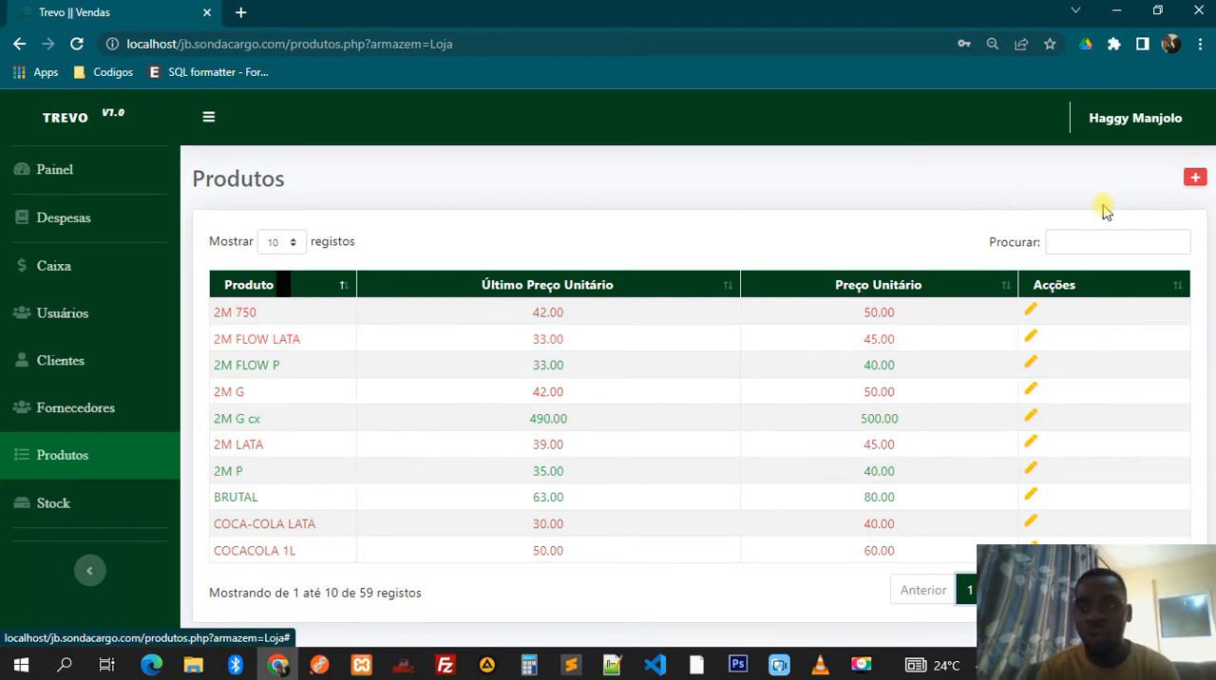
- Examine the name, unit cost, sale price and minimum stock fields of the new product form, closing it without registering anything
left_click(1195, 178)
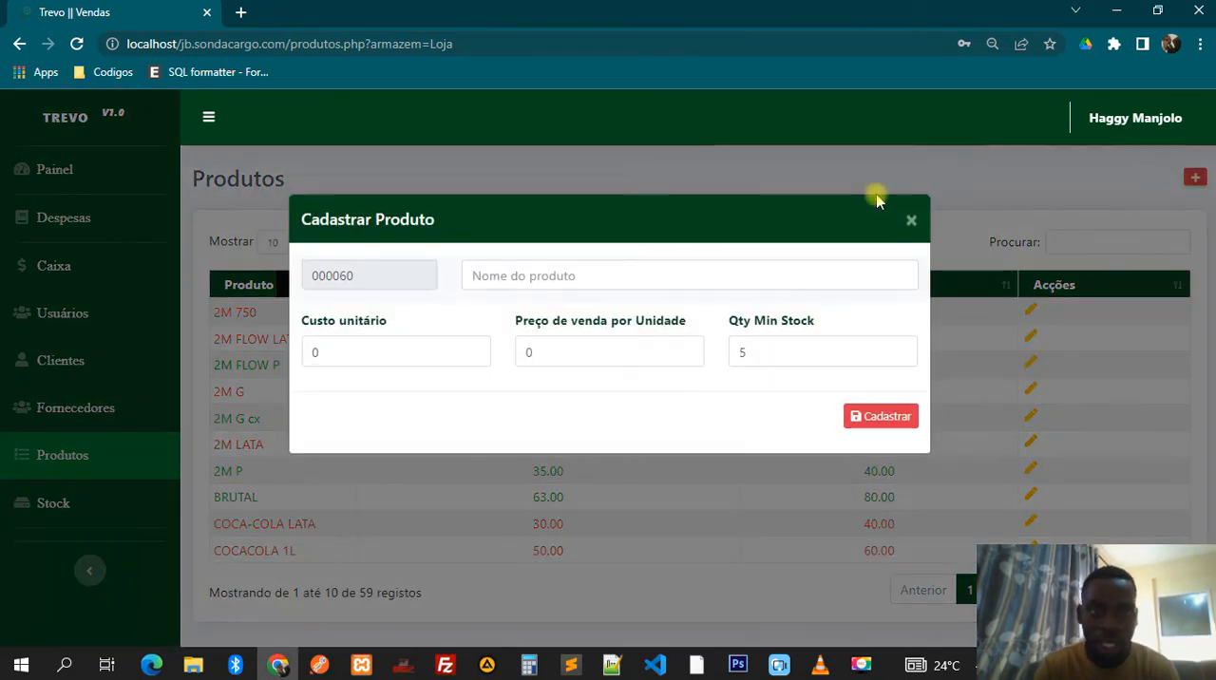
left_click(466, 274)
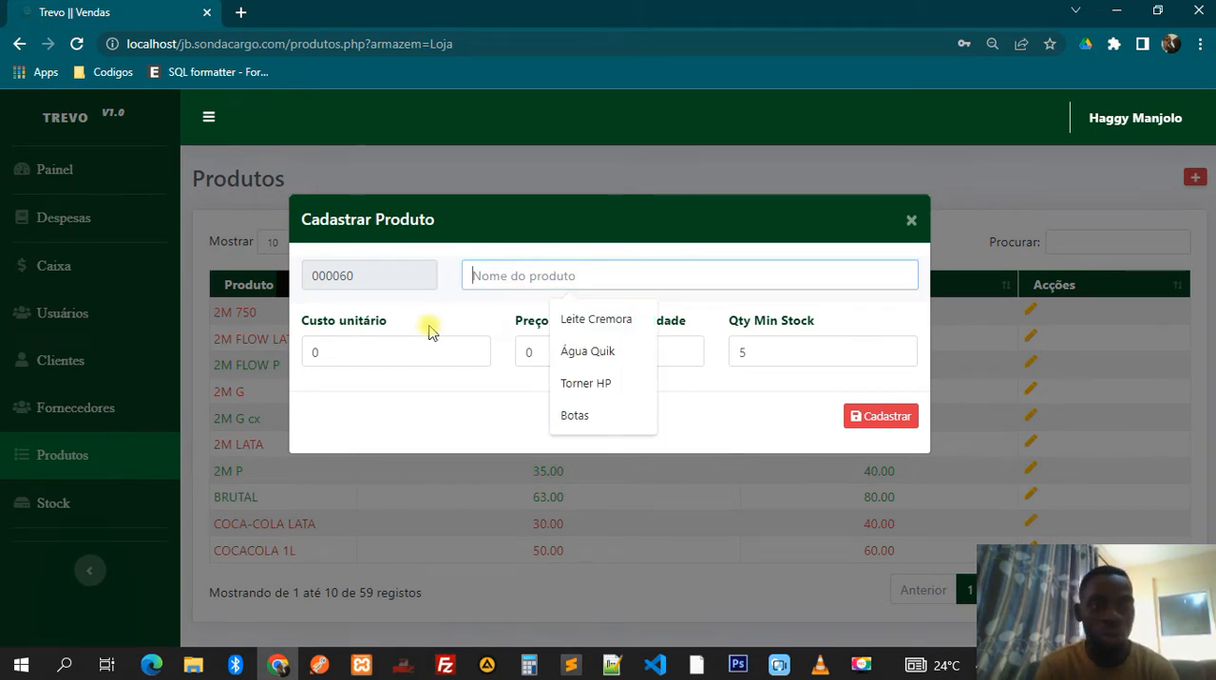
left_click(372, 354)
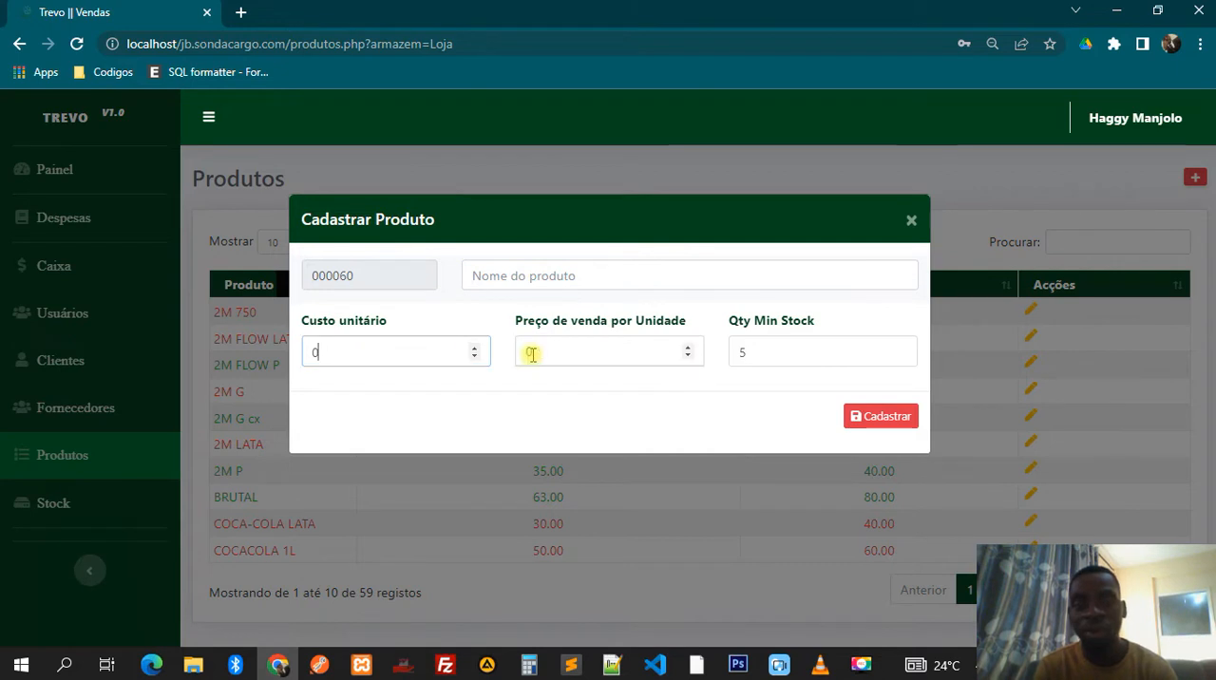
left_click(570, 354)
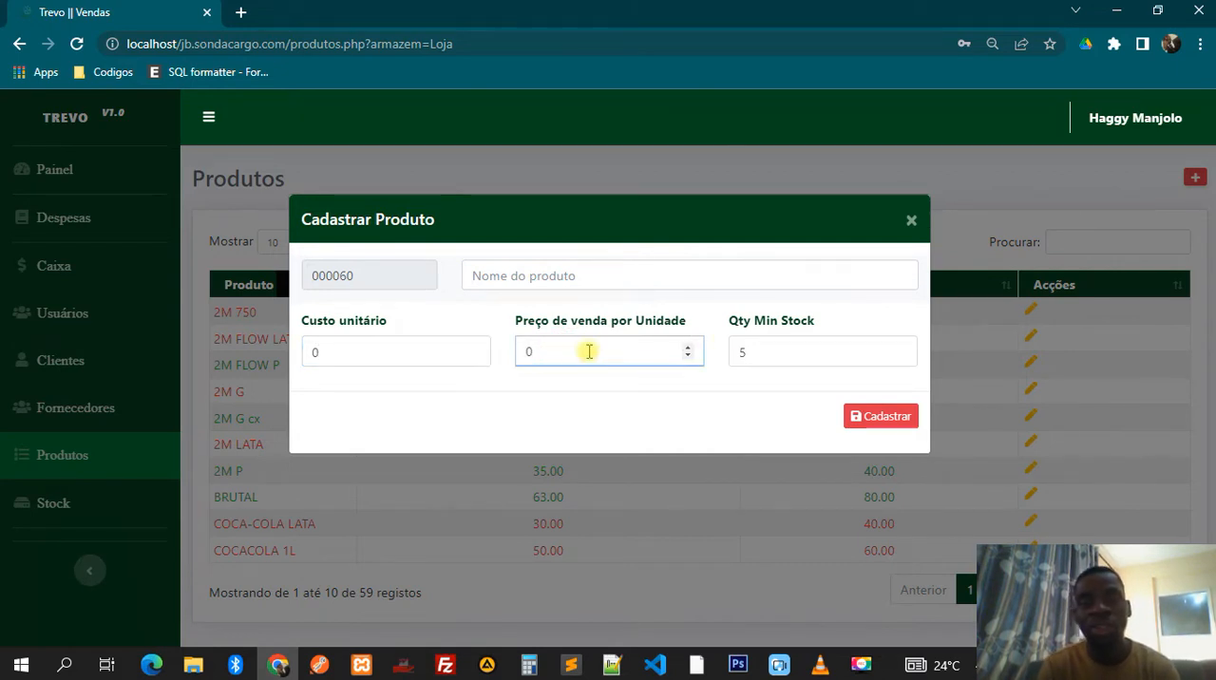
left_click(767, 346)
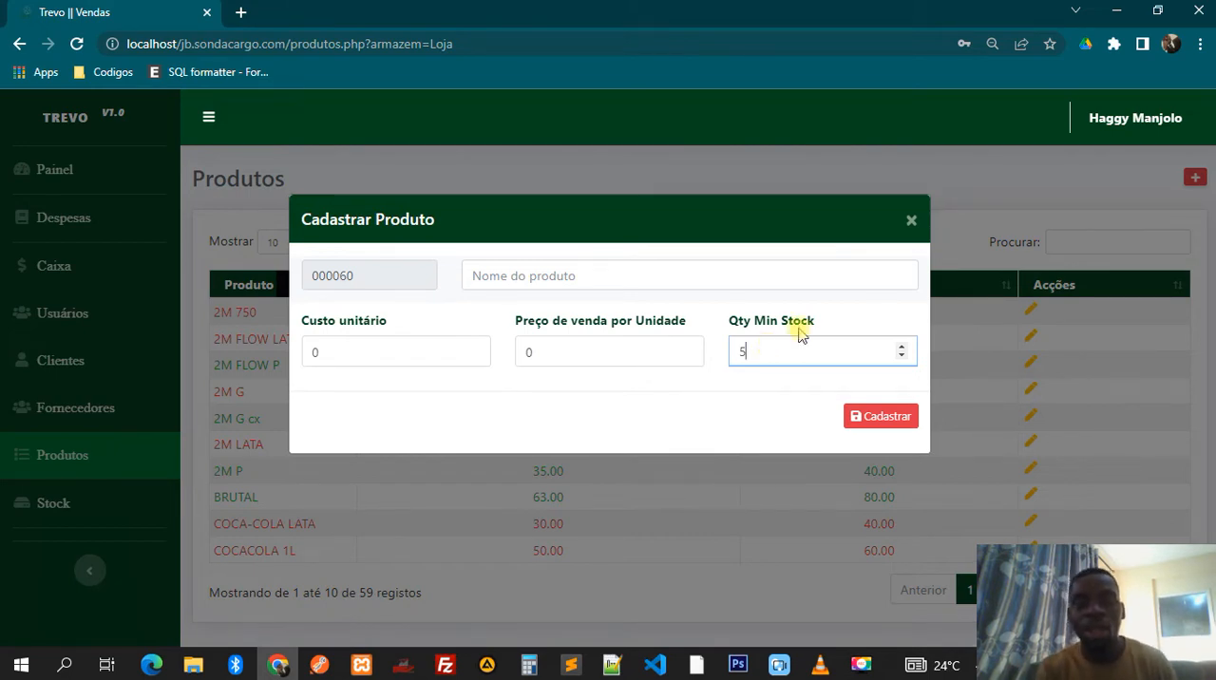
left_click(912, 221)
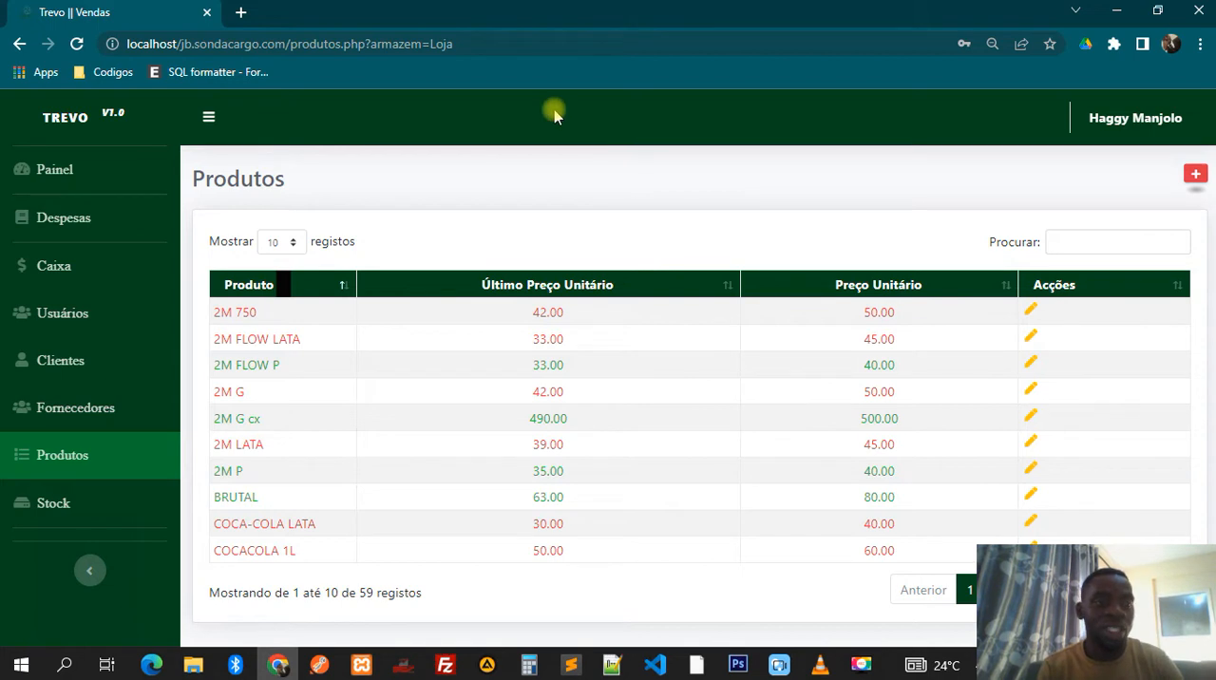
- Examine the last cost and last price of 2M FLOW LATA on the Stock page
left_click(21, 498)
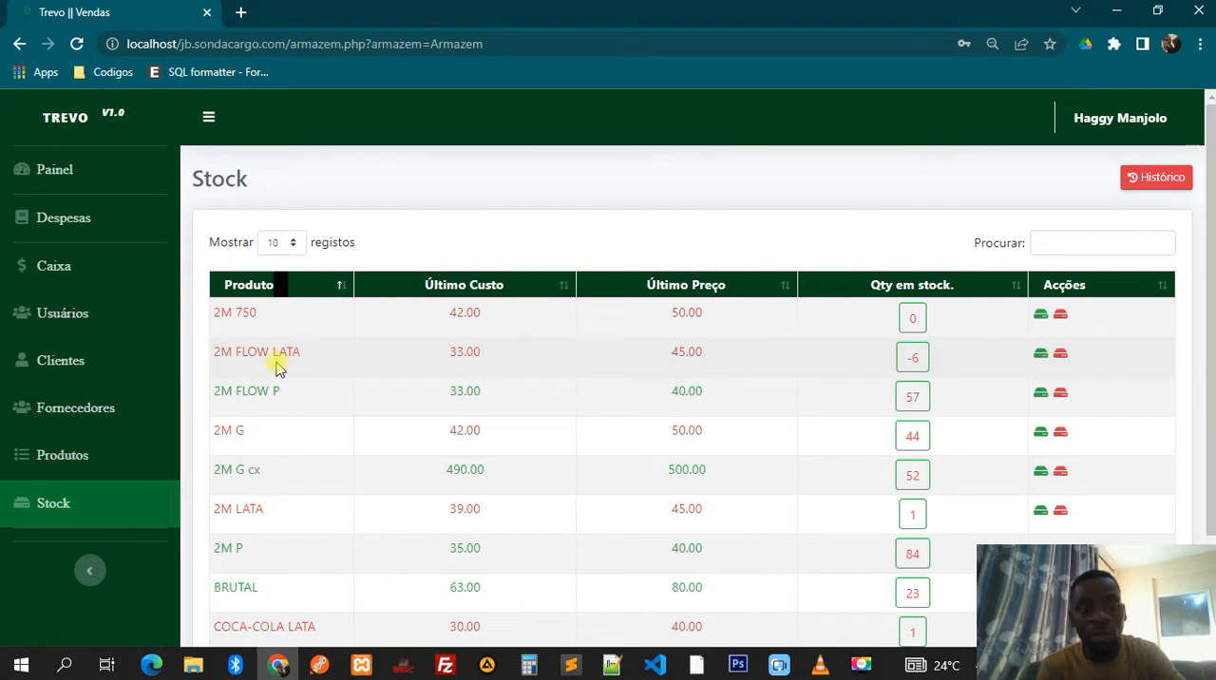
double_click(465, 352)
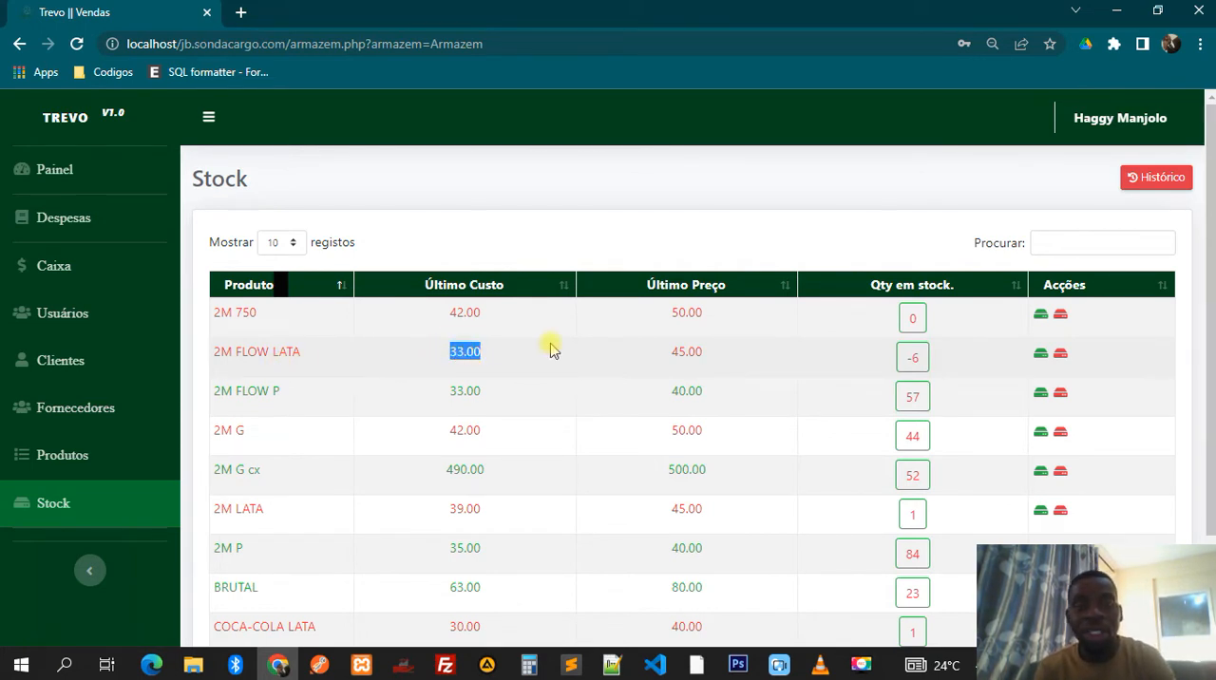
double_click(684, 348)
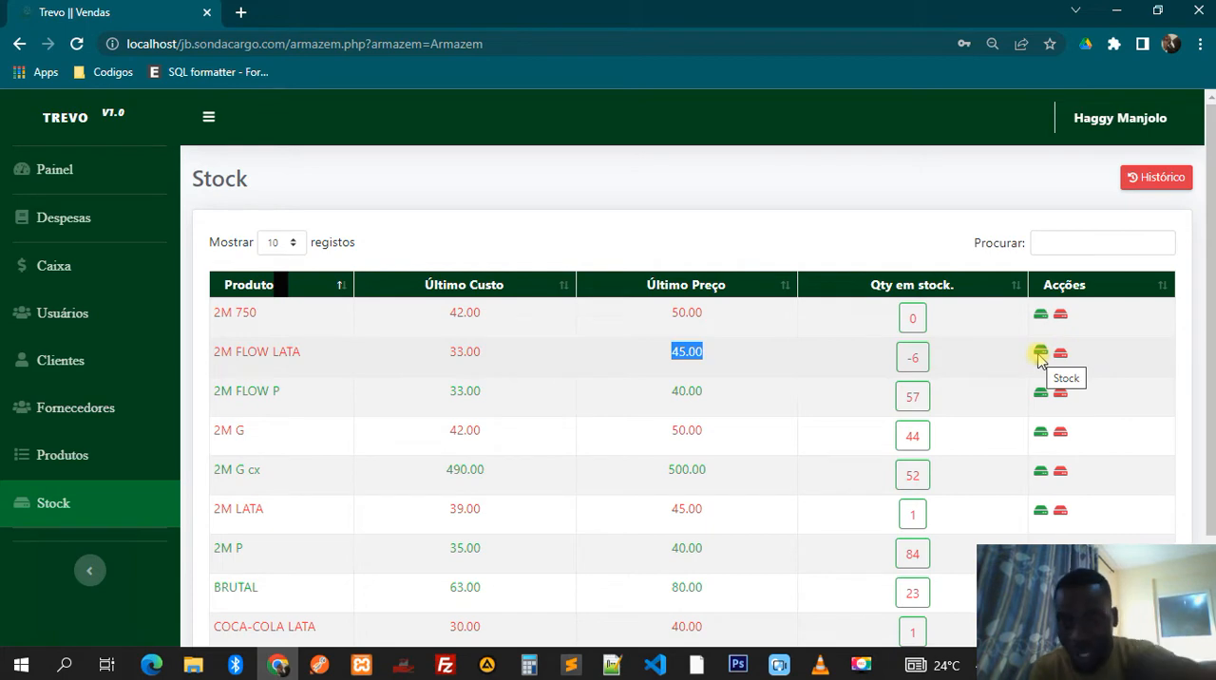
- Start a stock entry for 2M FLOW LATA, choosing the supplier listed after Genérico and keeping the cost at 33
left_click(1041, 354)
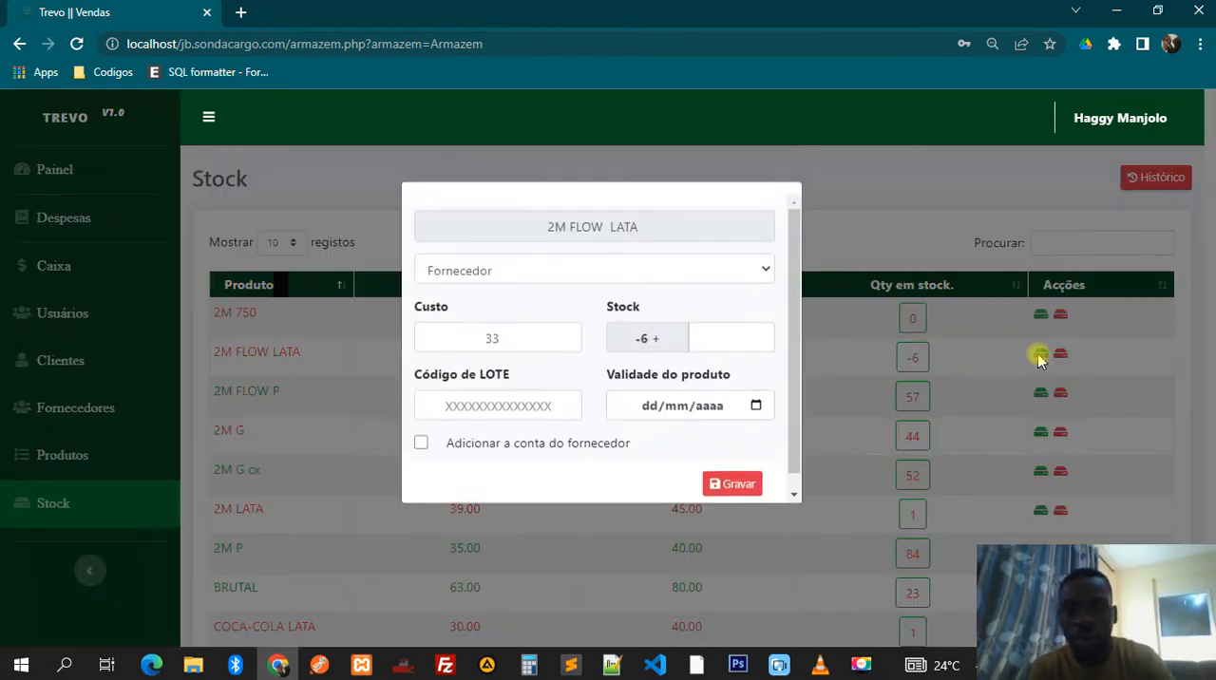
left_click(508, 289)
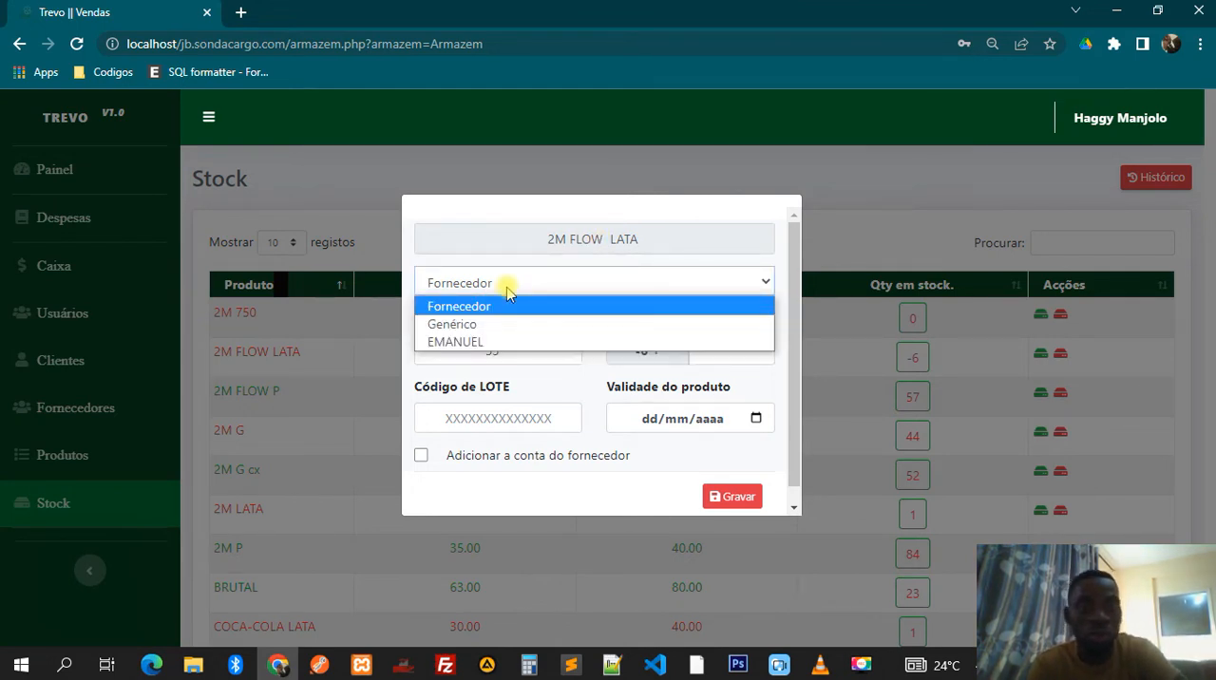
left_click(462, 341)
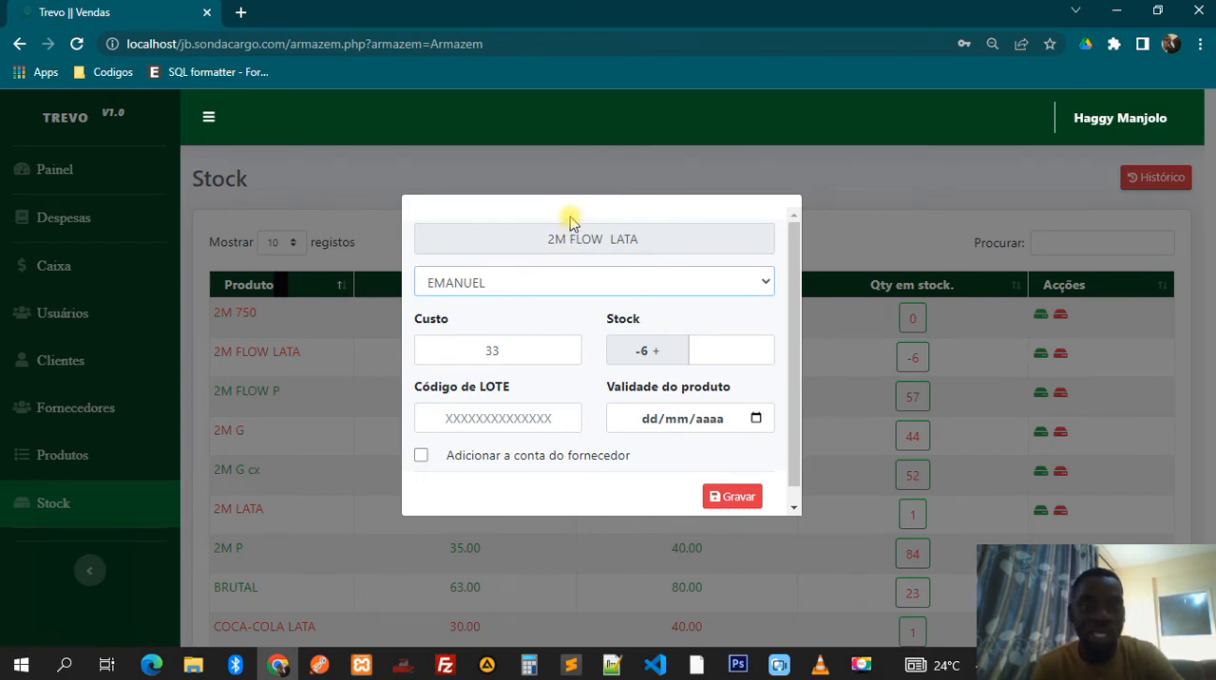
left_click(506, 349)
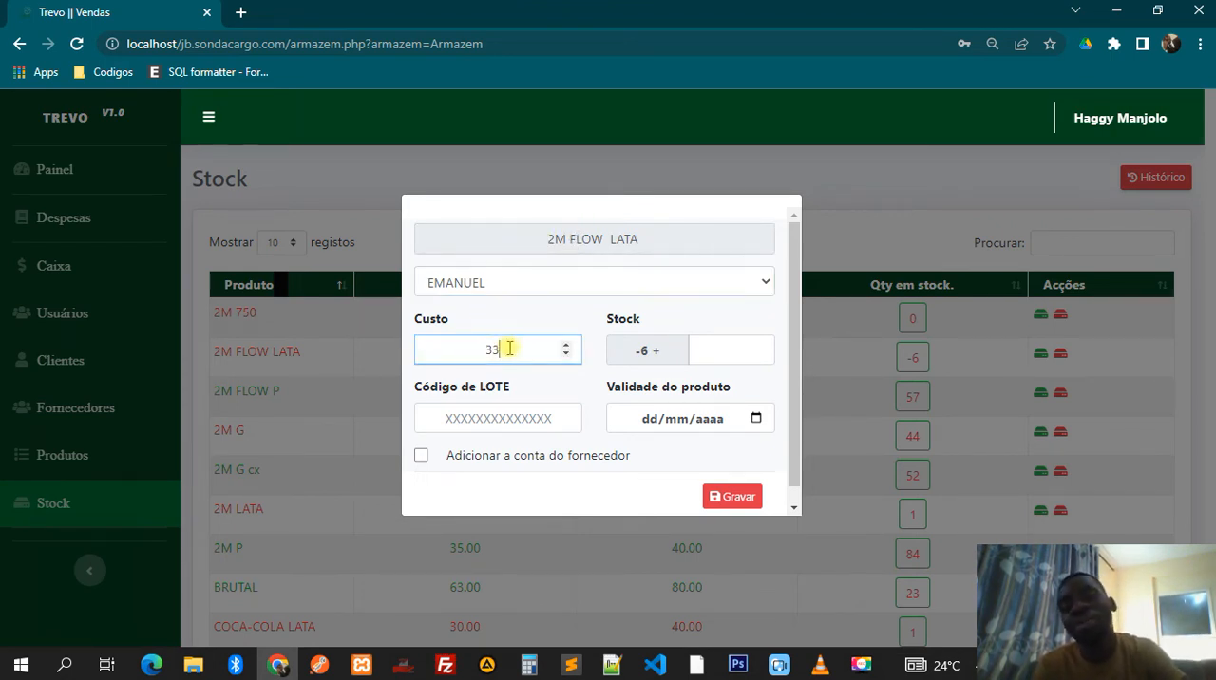
left_click(565, 354)
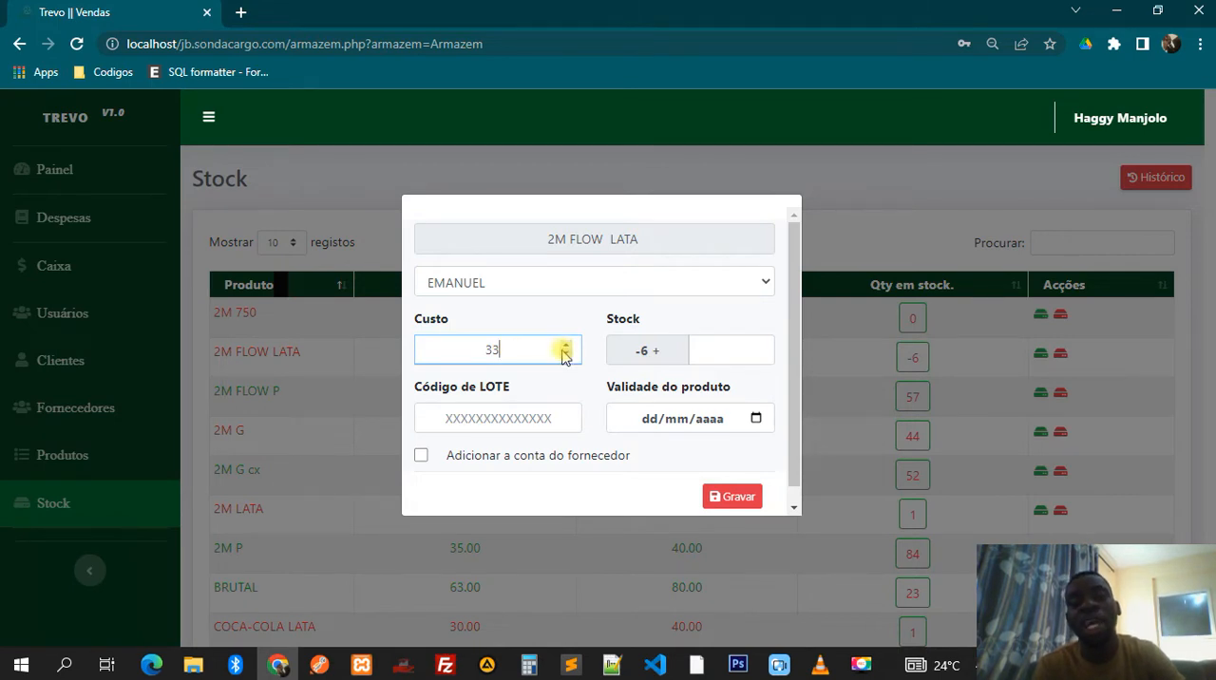
left_click(565, 345)
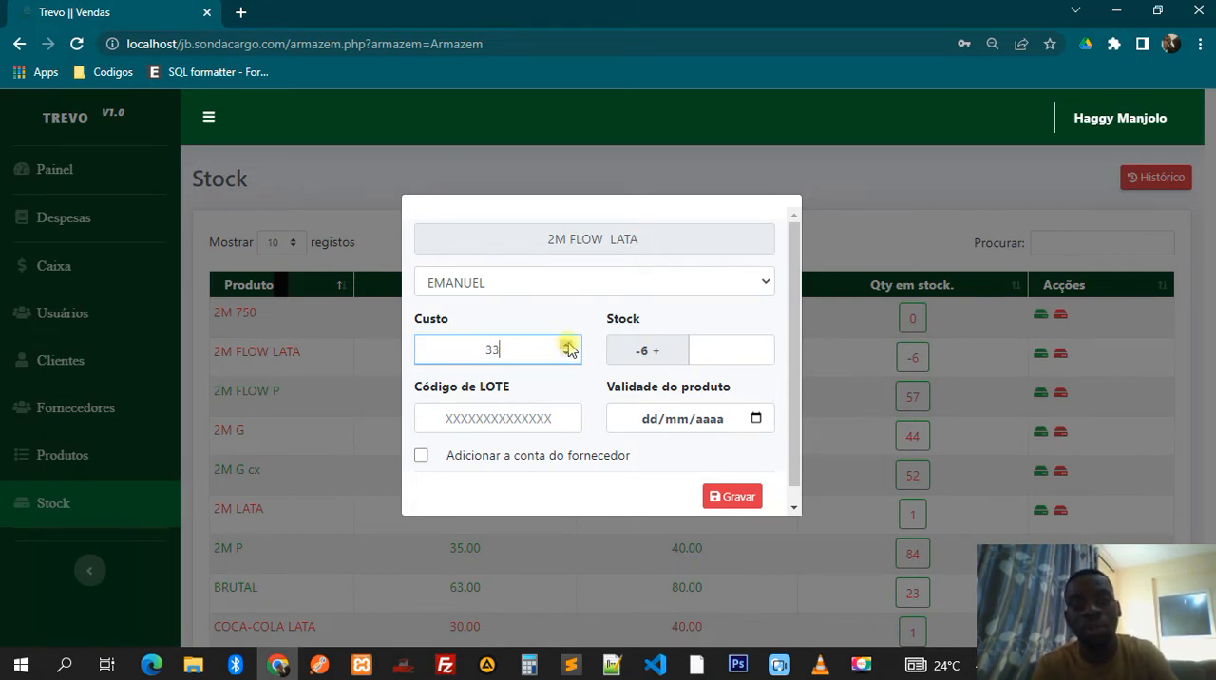
- Enter 100 as the stock quantity to add, leaving the lot code and product expiry date blank
left_click(701, 349)
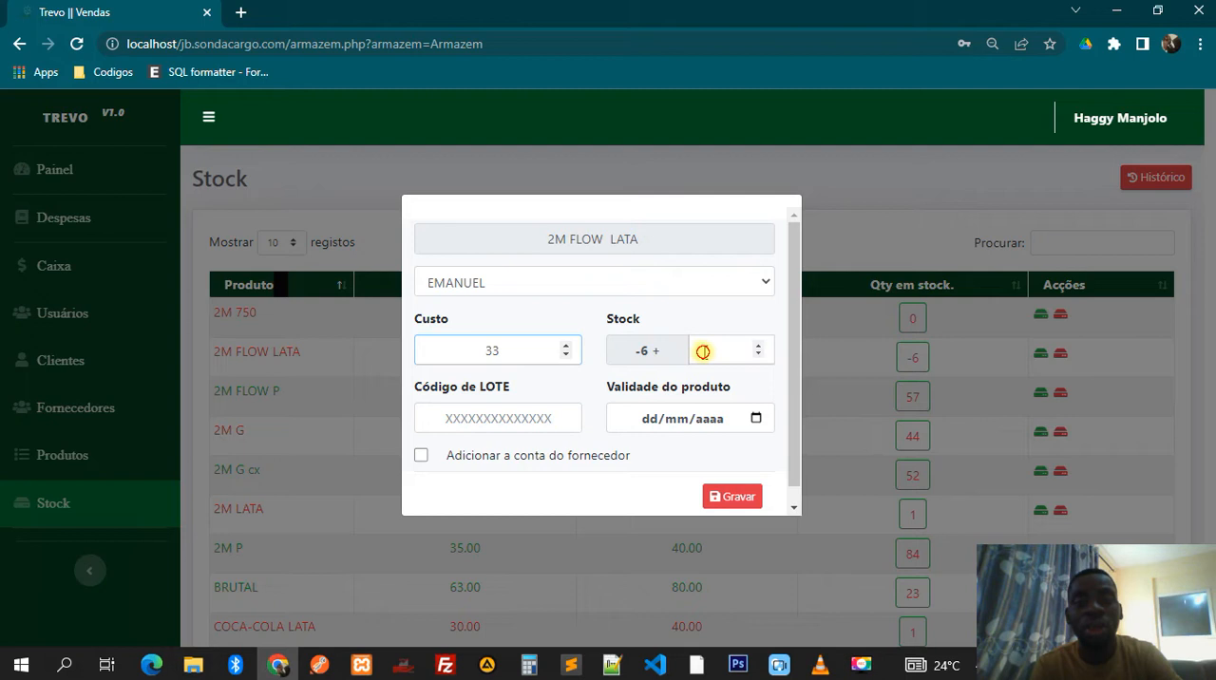
double_click(638, 349)
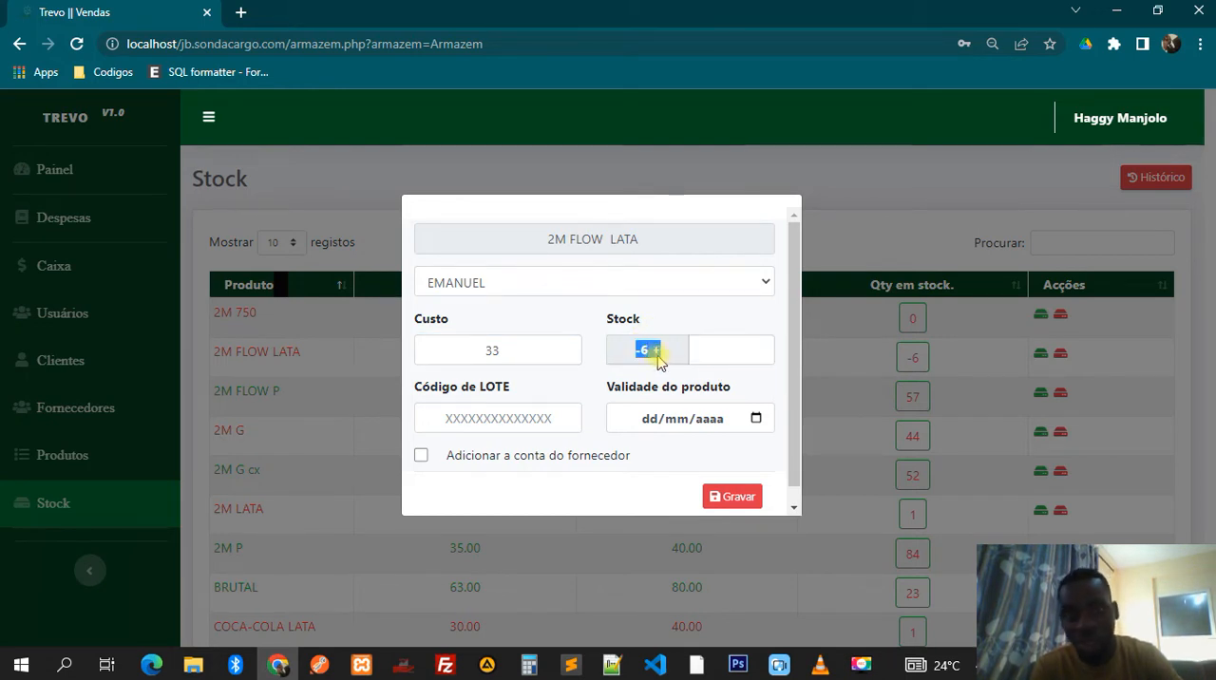
left_click(721, 351)
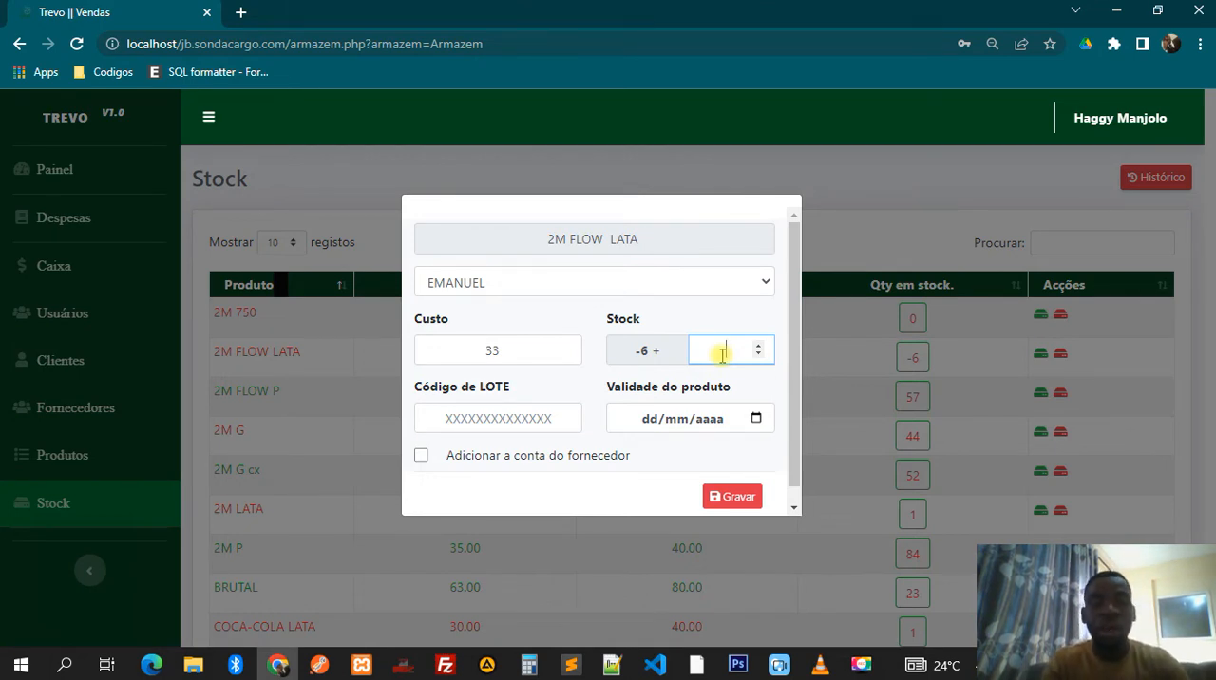
type("100")
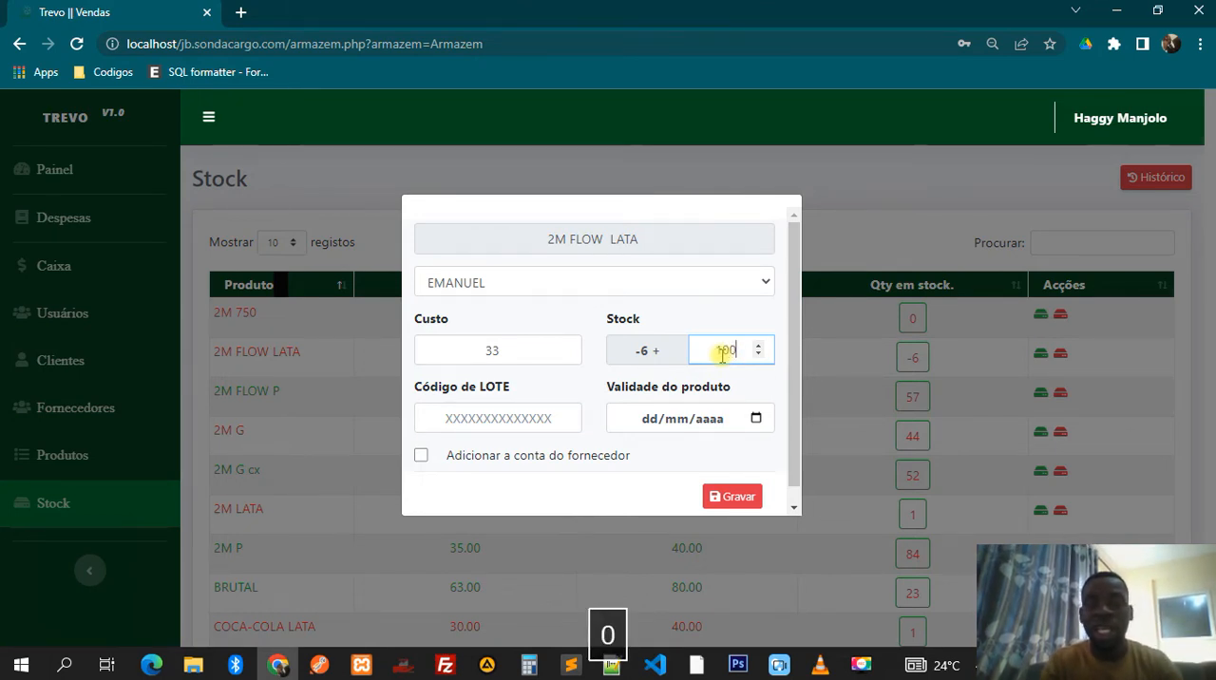
left_click(500, 407)
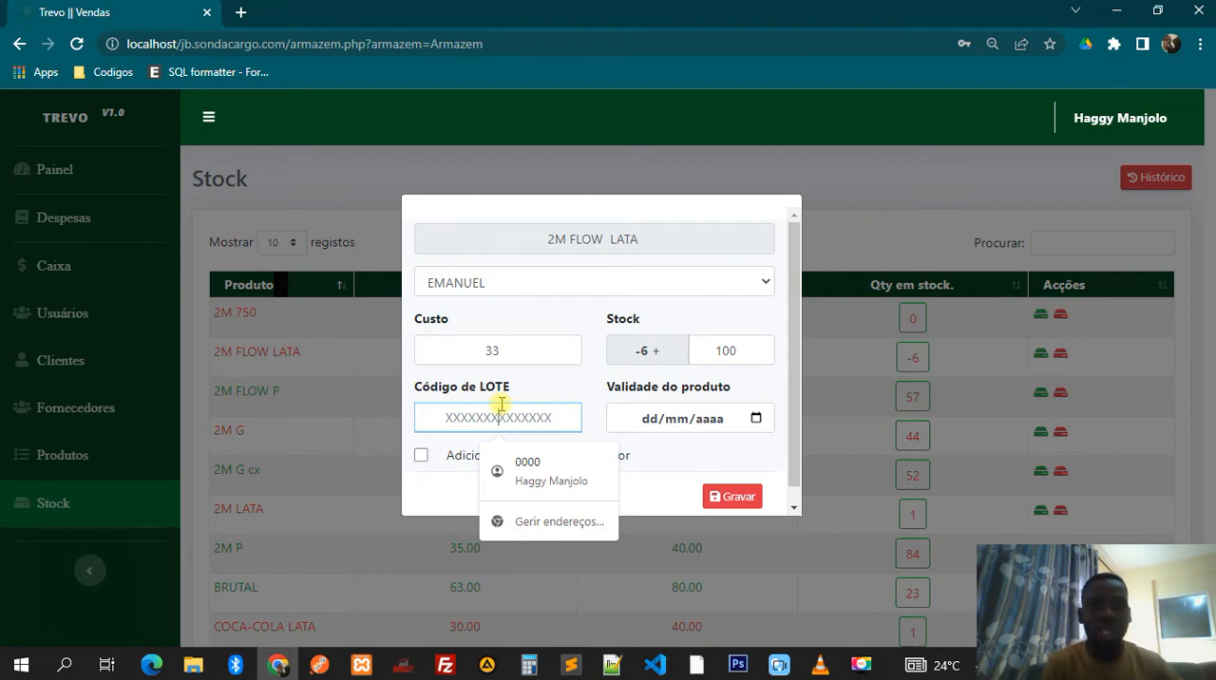
left_click(708, 418)
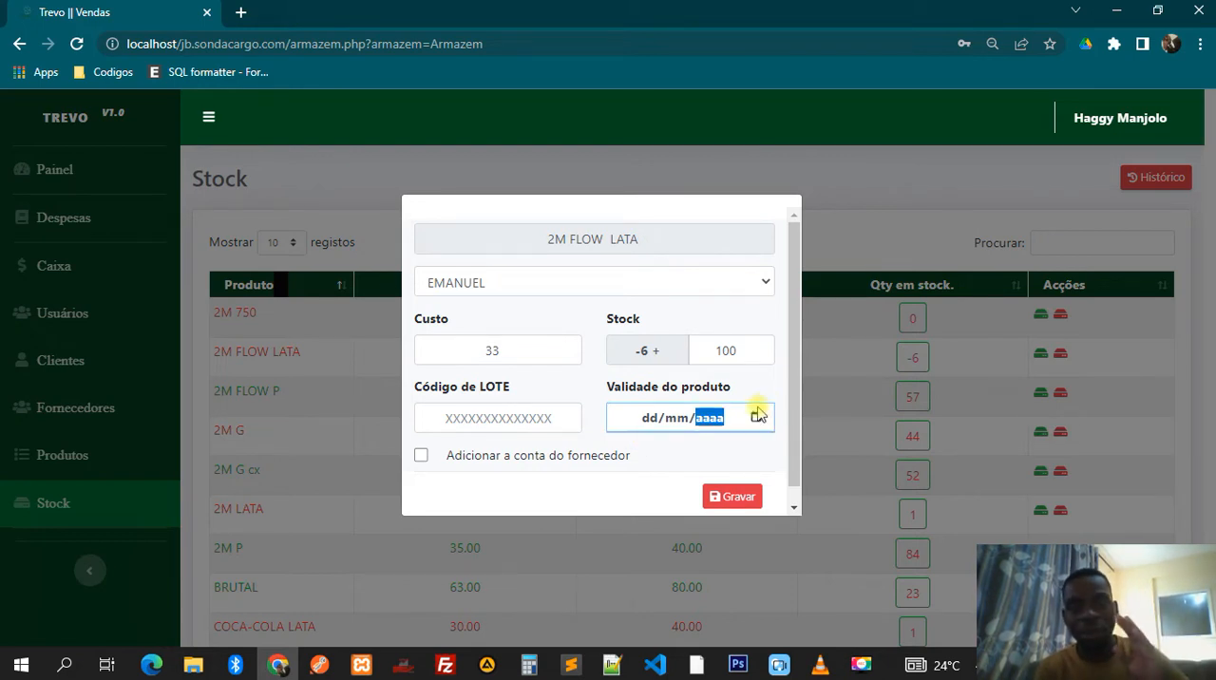
left_click(544, 466)
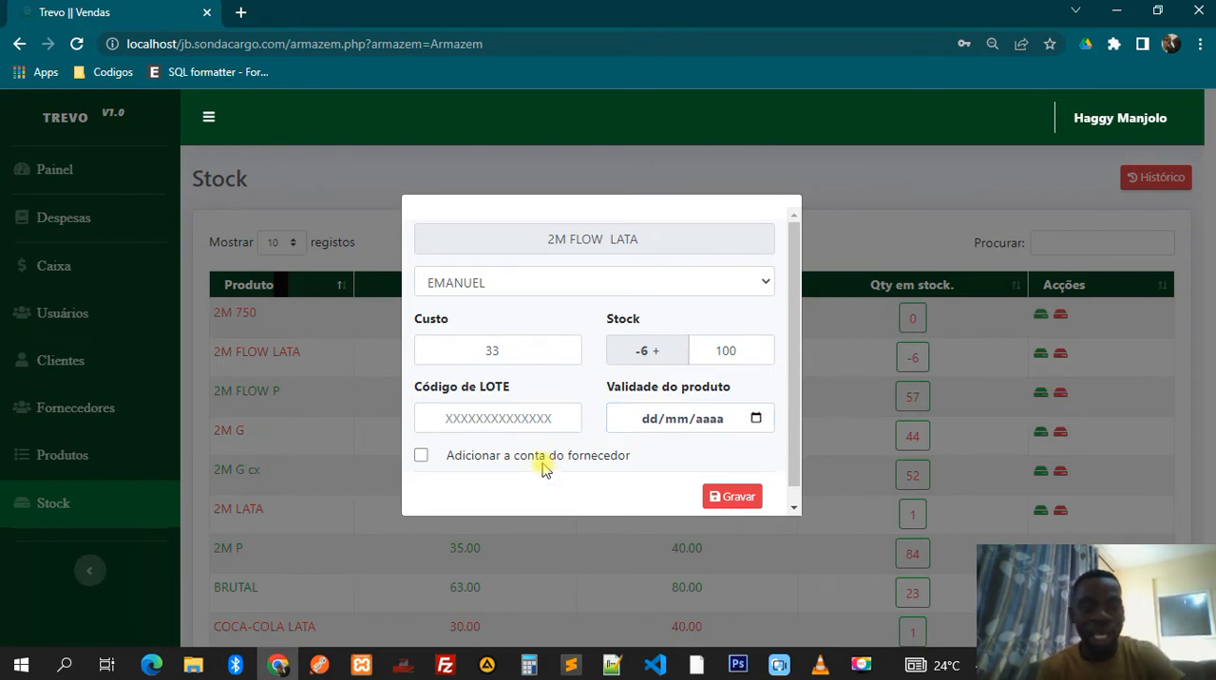
- Enable adding the stock entry to the supplier's account and save it
left_click(425, 459)
left_click(728, 496)
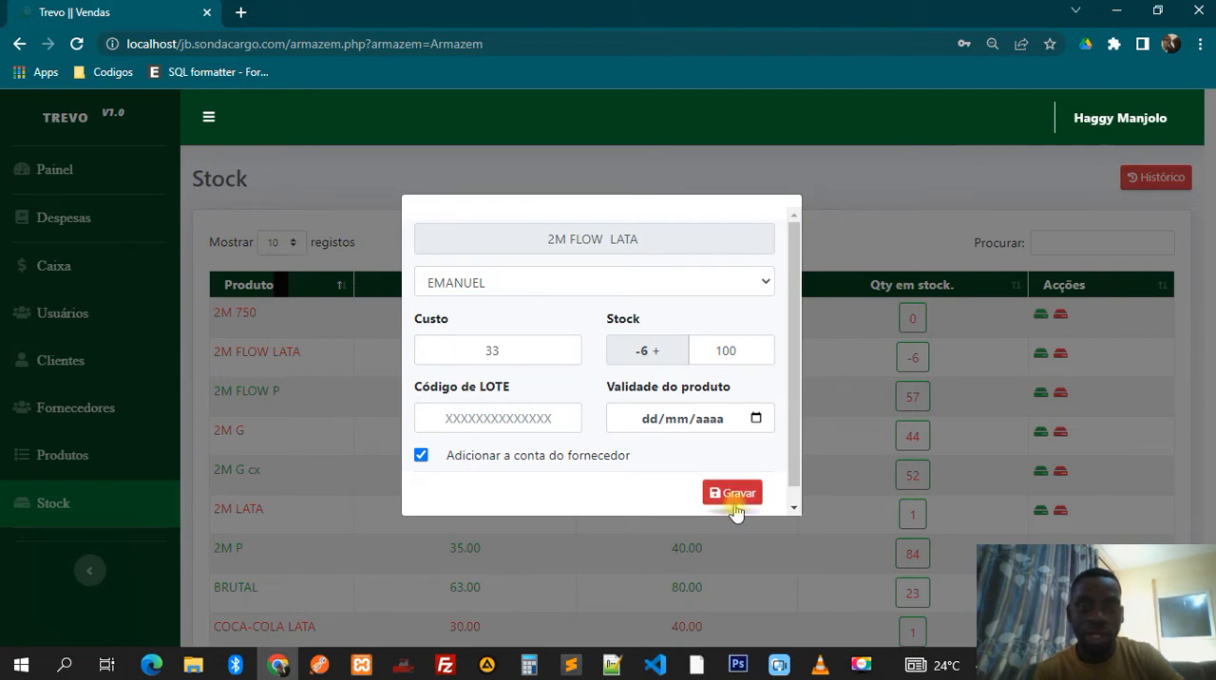
left_click(734, 505)
left_click(605, 456)
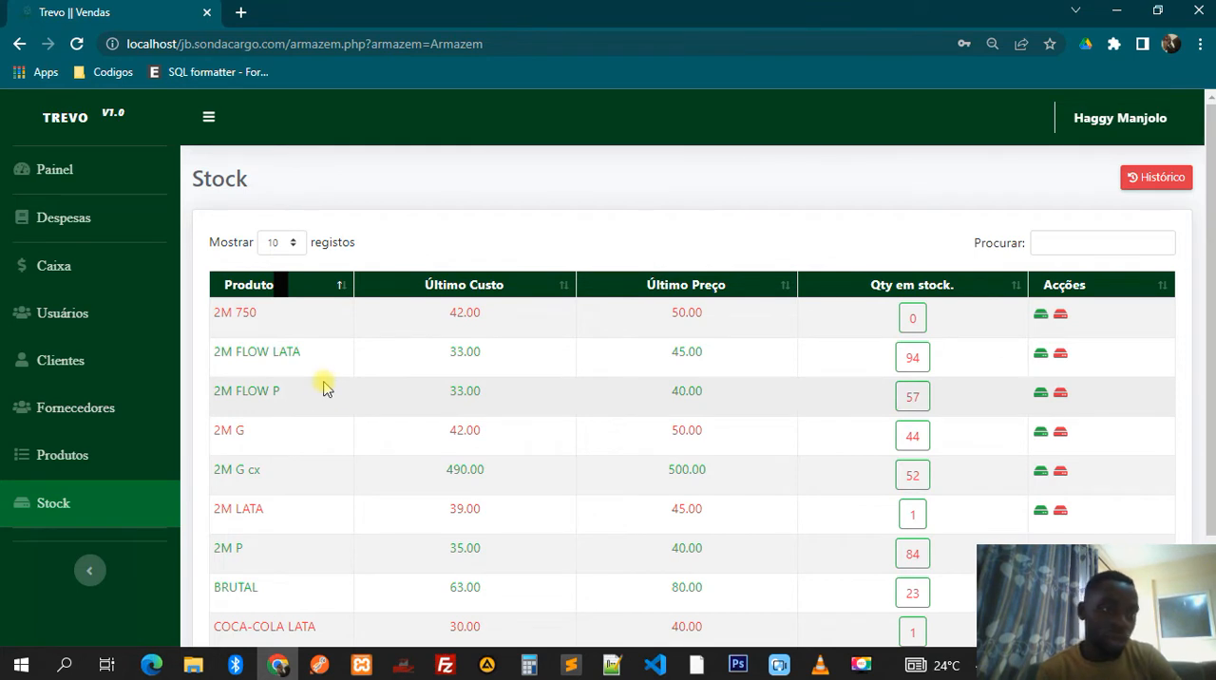
- Examine which accounts on the Usuários page have the Balcão access level, and open the Caixa page
left_click(69, 328)
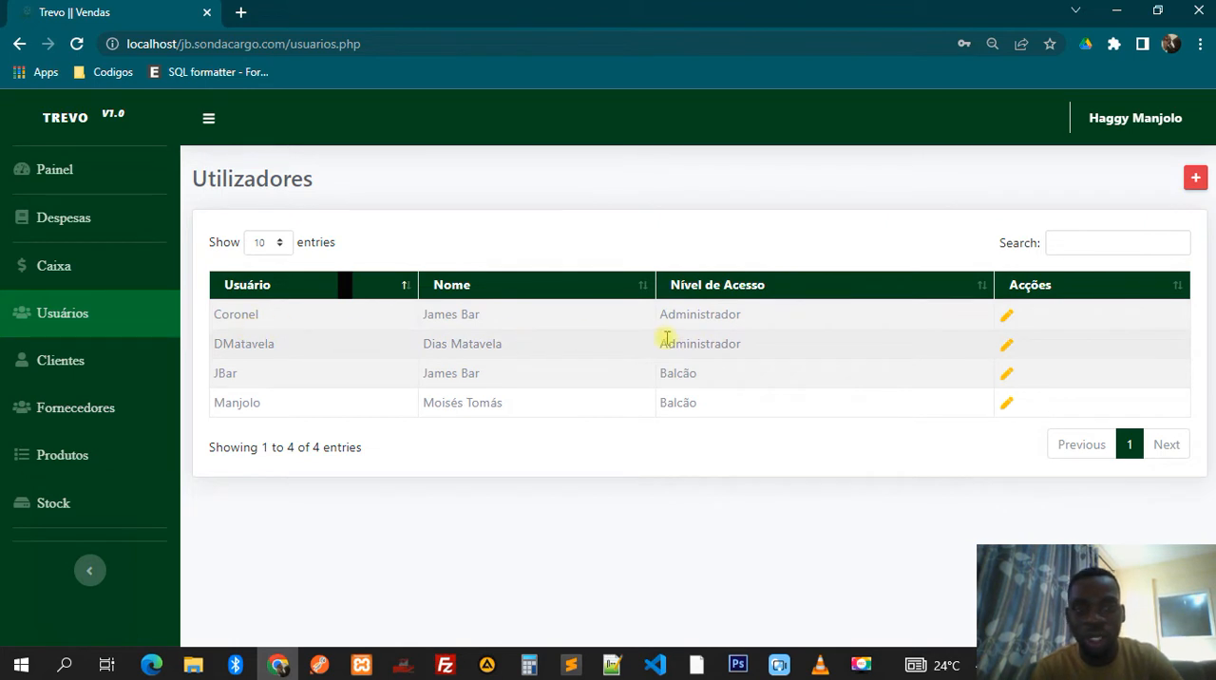
double_click(679, 372)
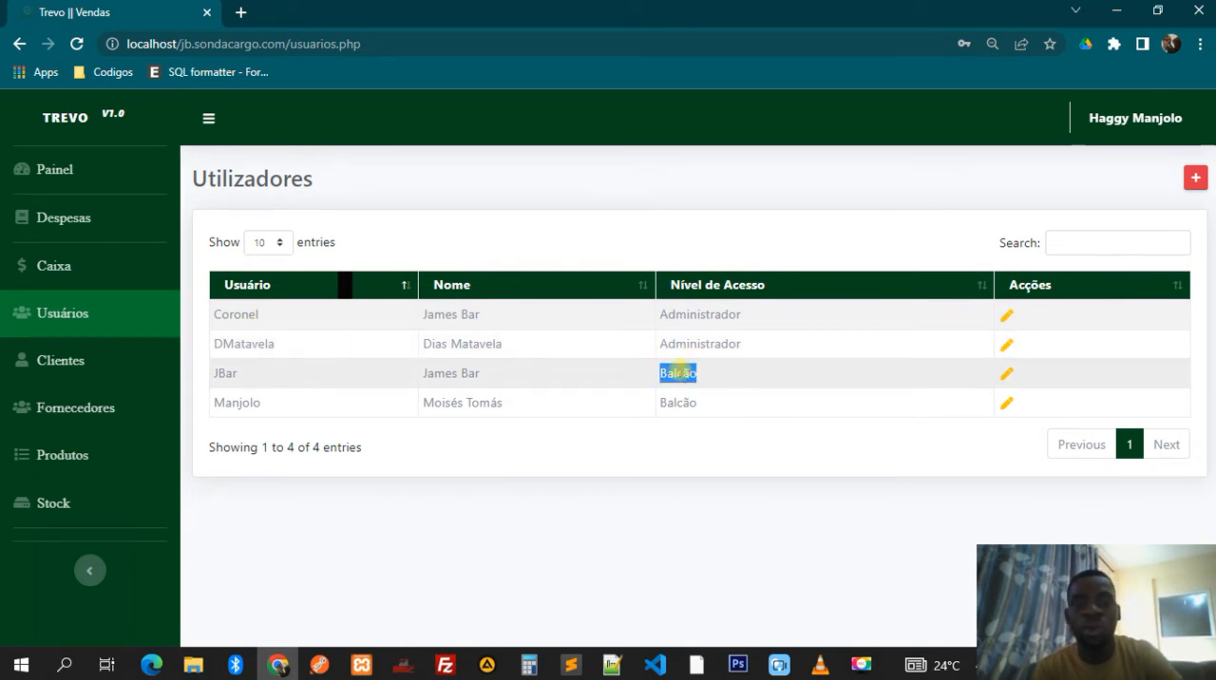
double_click(666, 400)
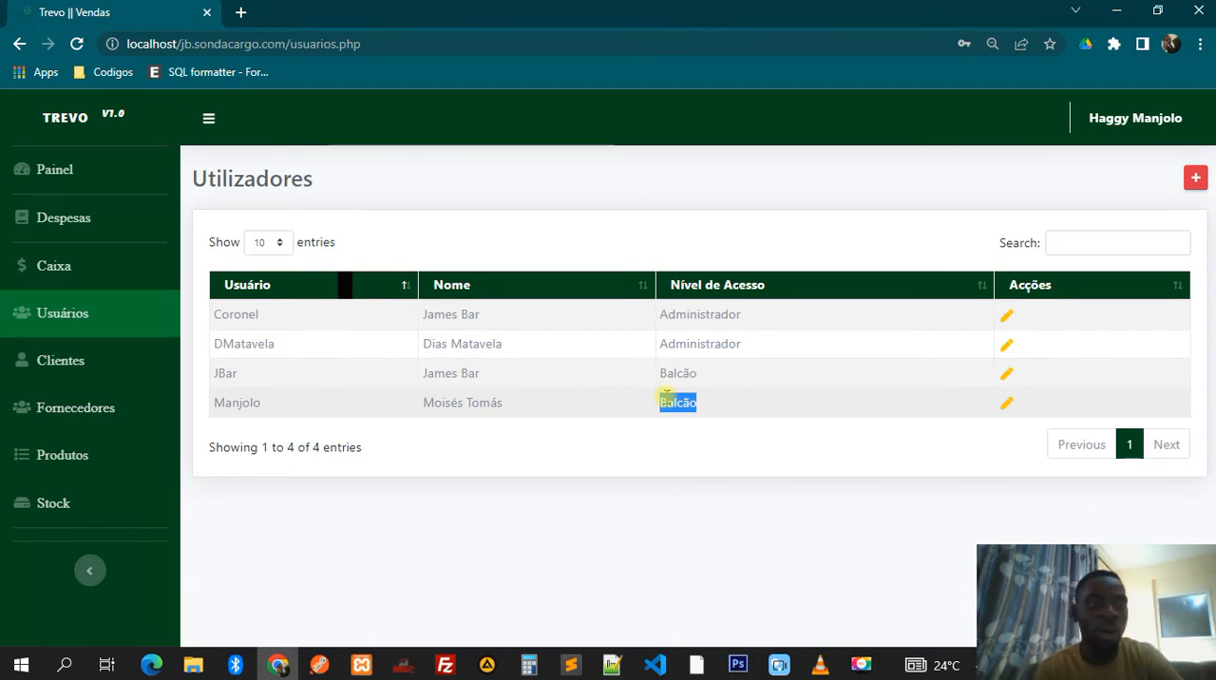
left_click(48, 275)
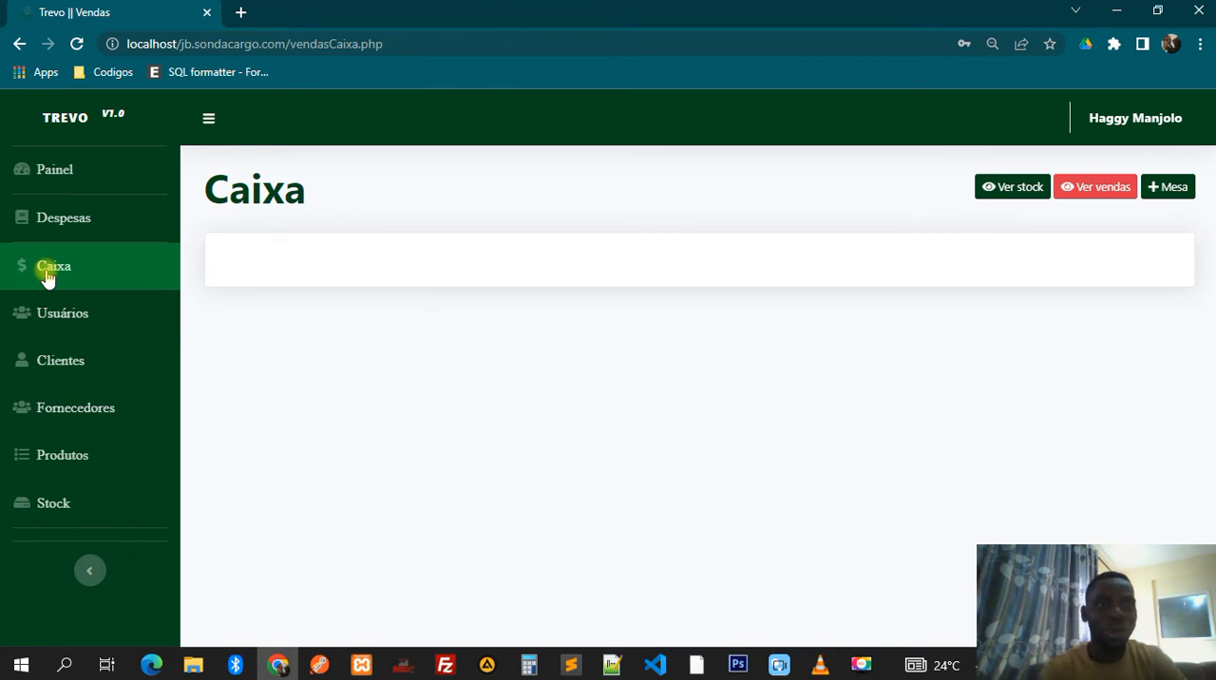
- Open the Despesas page and examine the new-expense form's value and type fields with Credelec as destination, closing it without saving
left_click(65, 235)
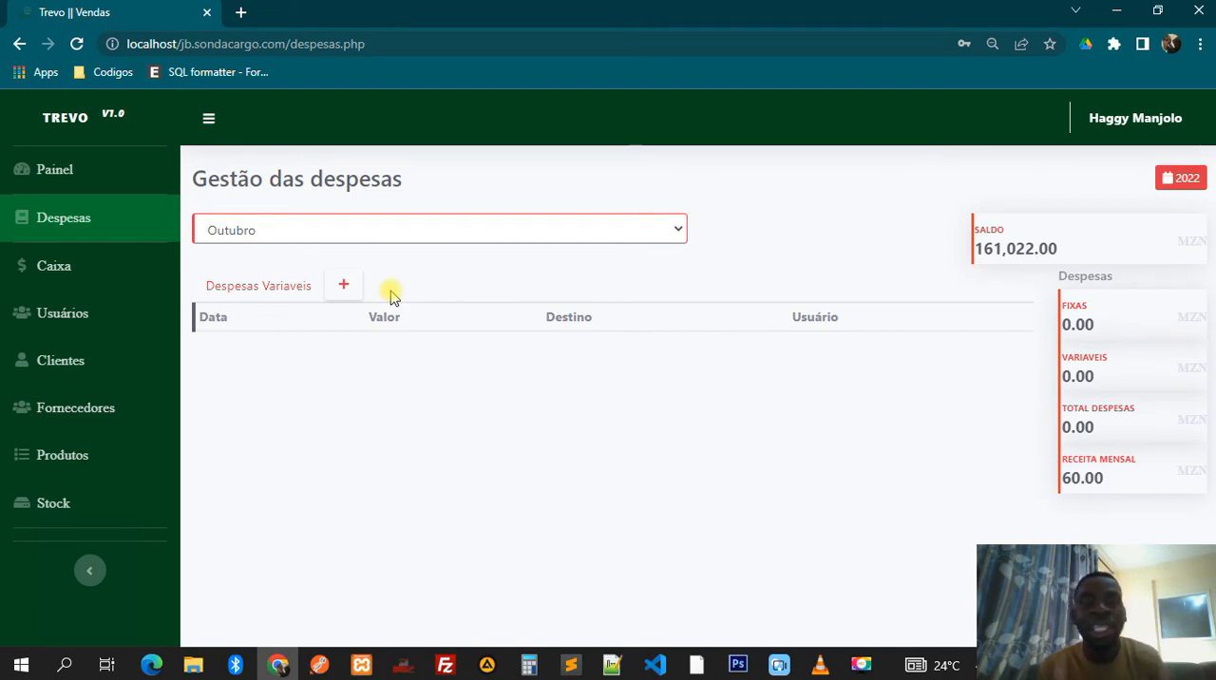
left_click(344, 285)
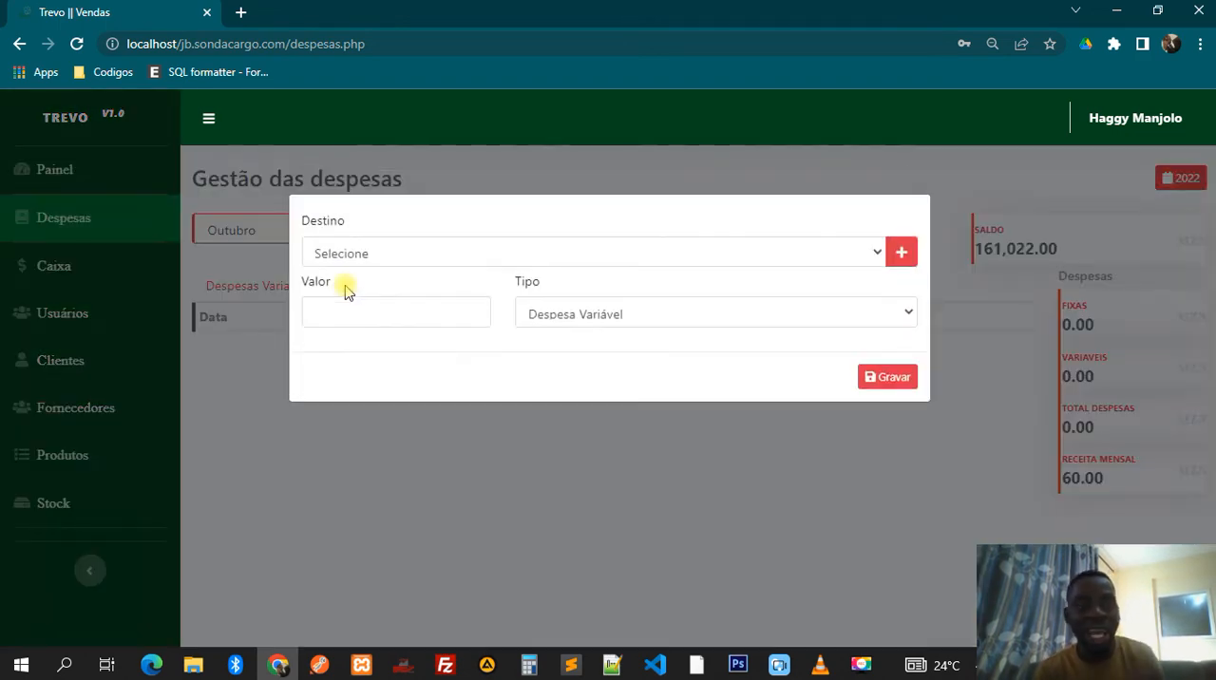
left_click(377, 259)
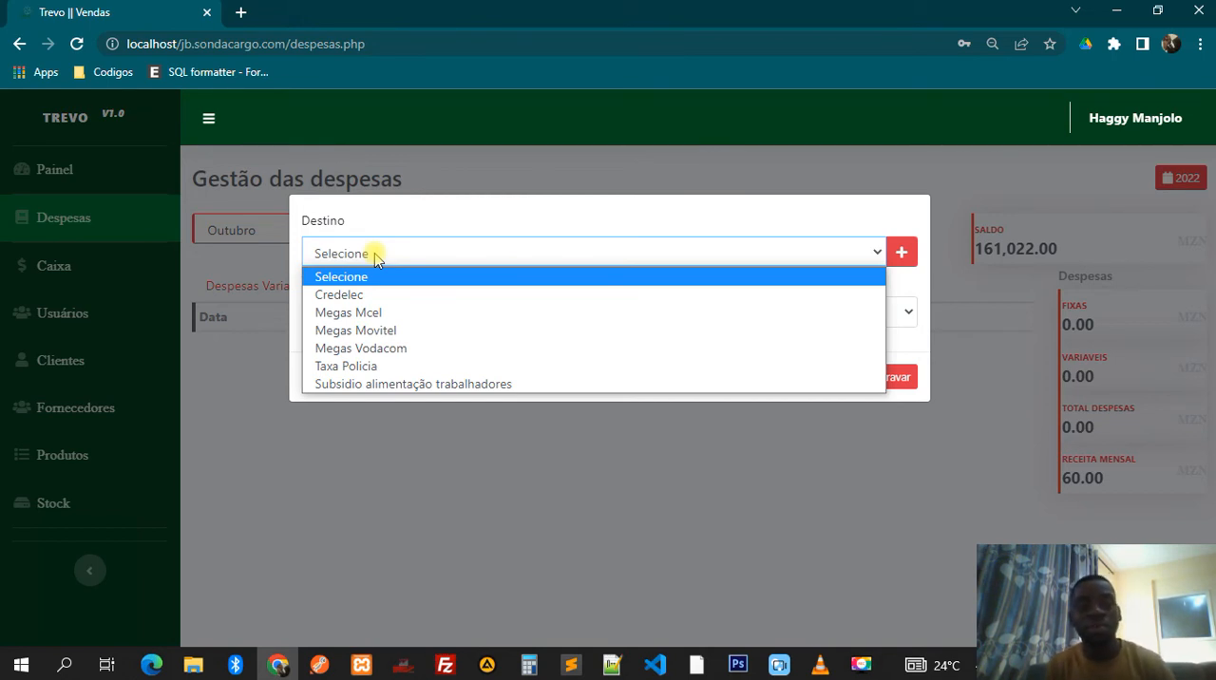
left_click(344, 294)
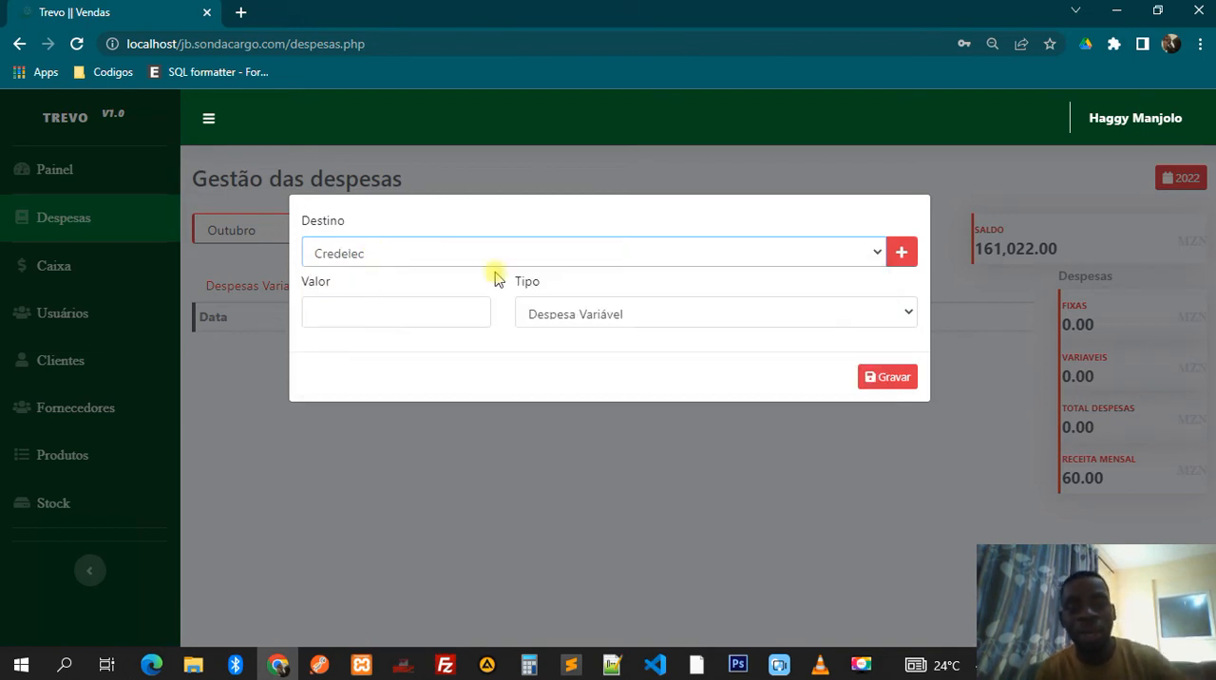
left_click(423, 319)
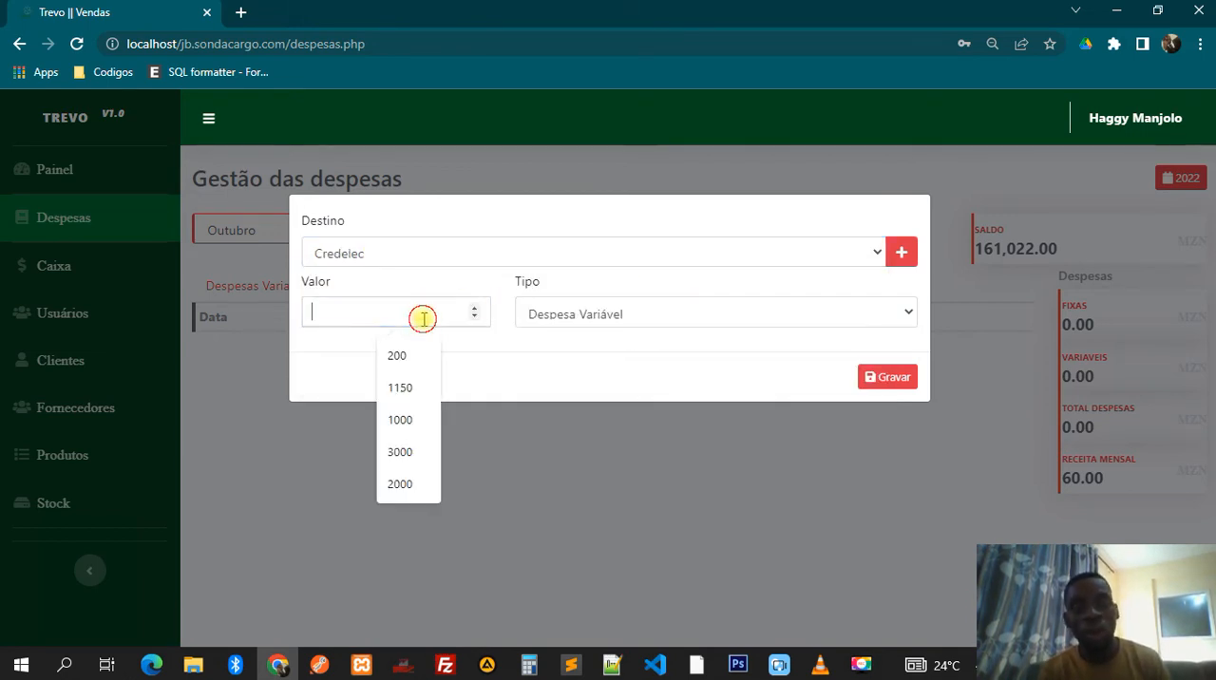
left_click(641, 314)
left_click(641, 314)
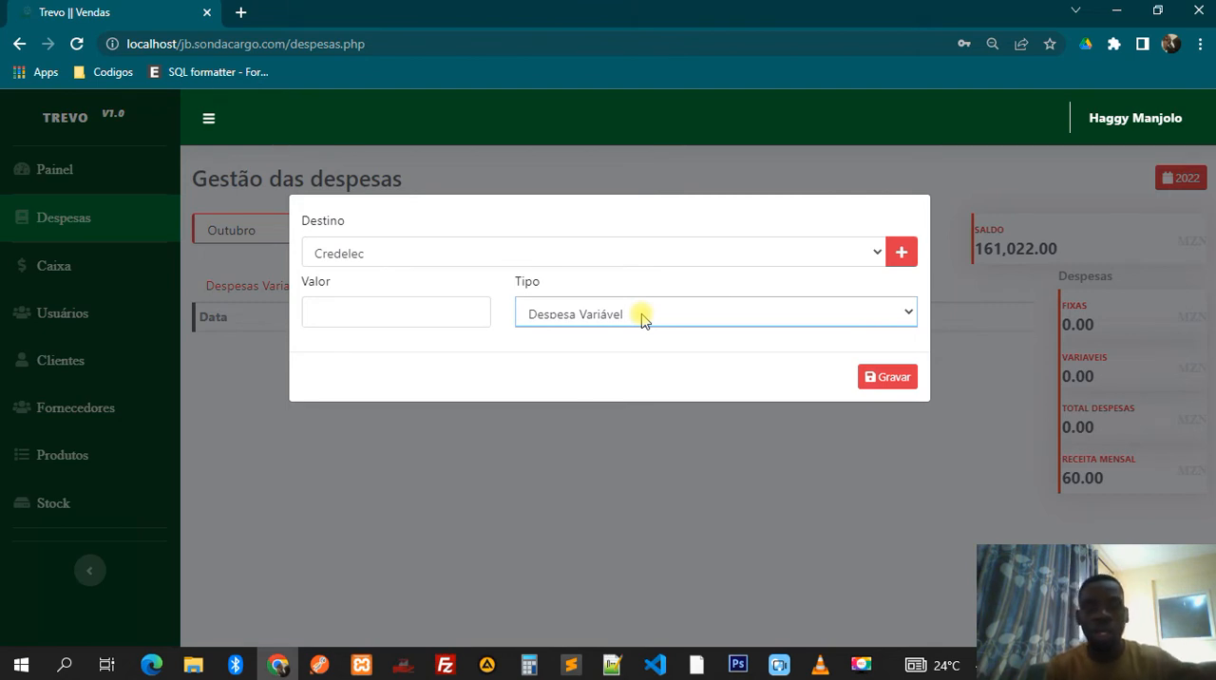
left_click(642, 321)
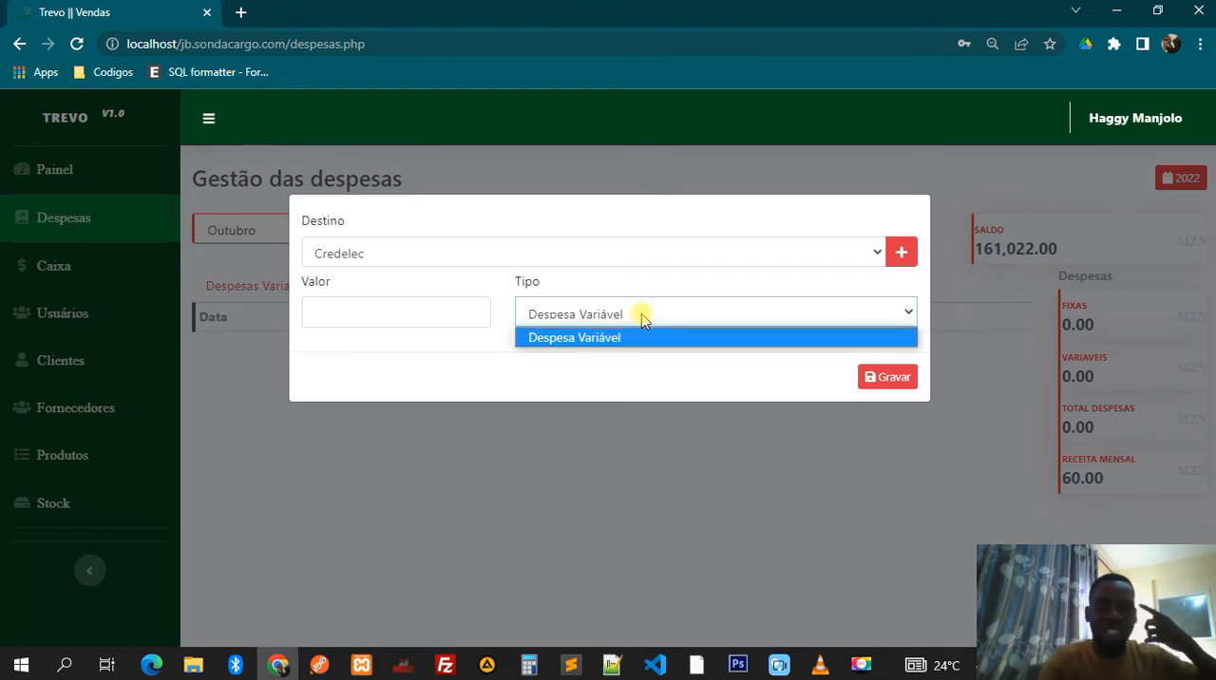
left_click(643, 321)
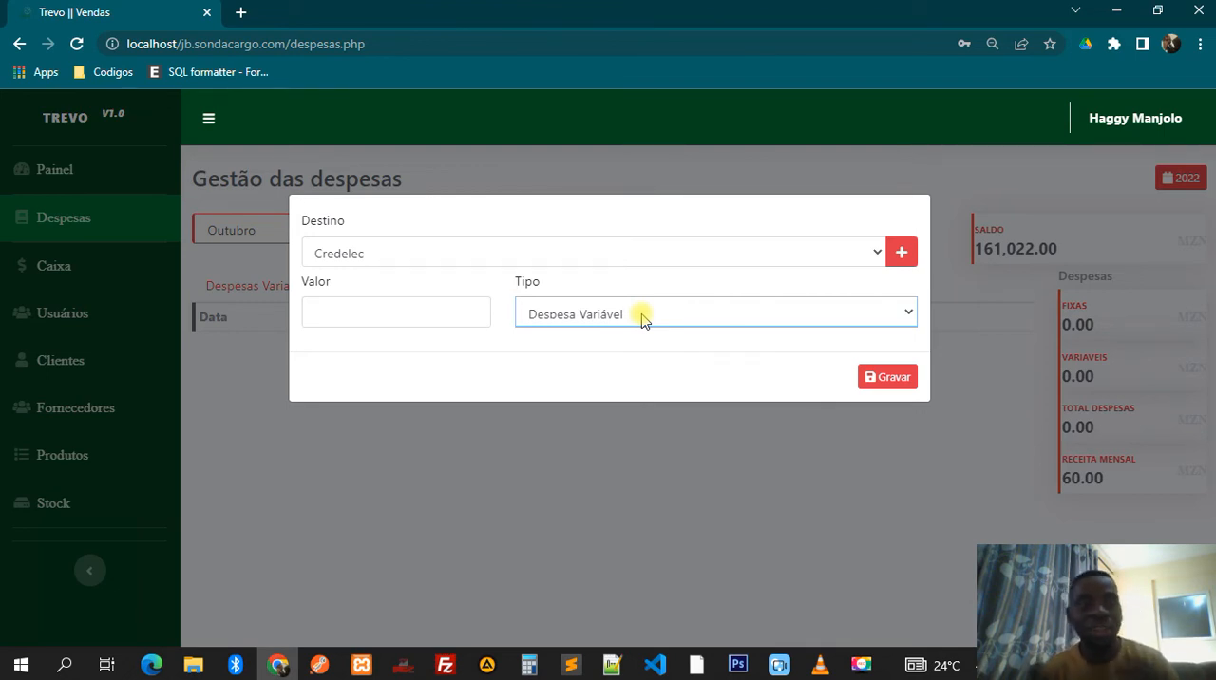
left_click(604, 417)
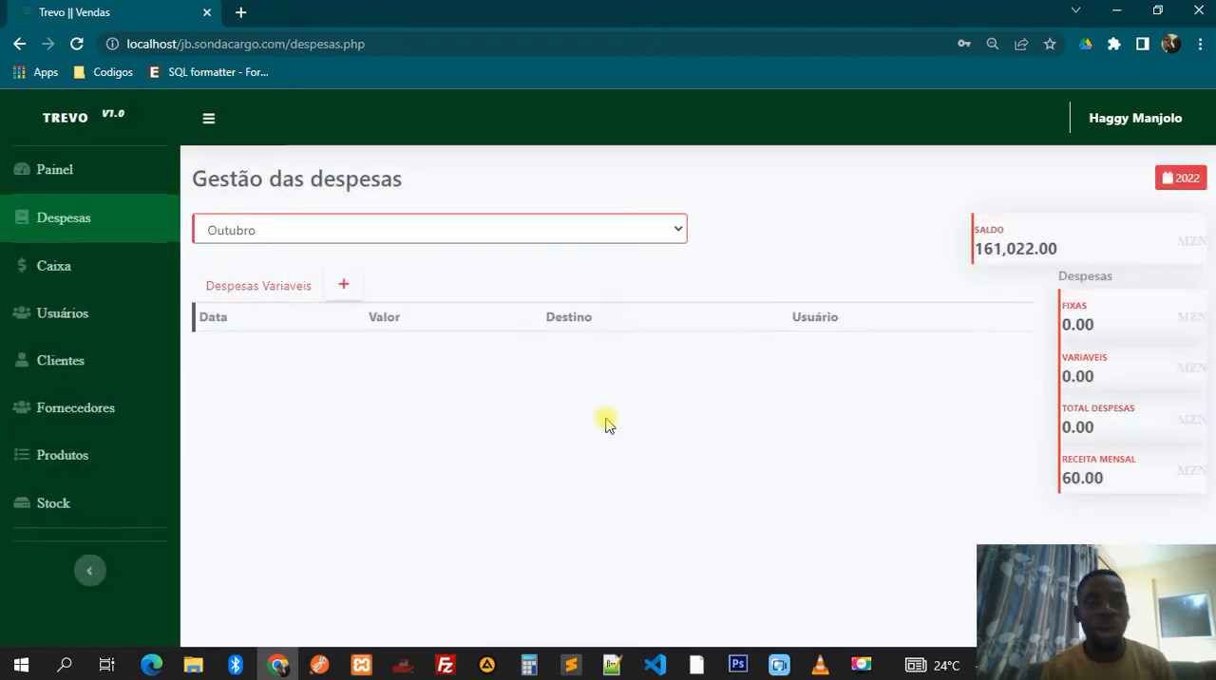
- Log out of the current account and confirm leaving the system
left_click(1164, 116)
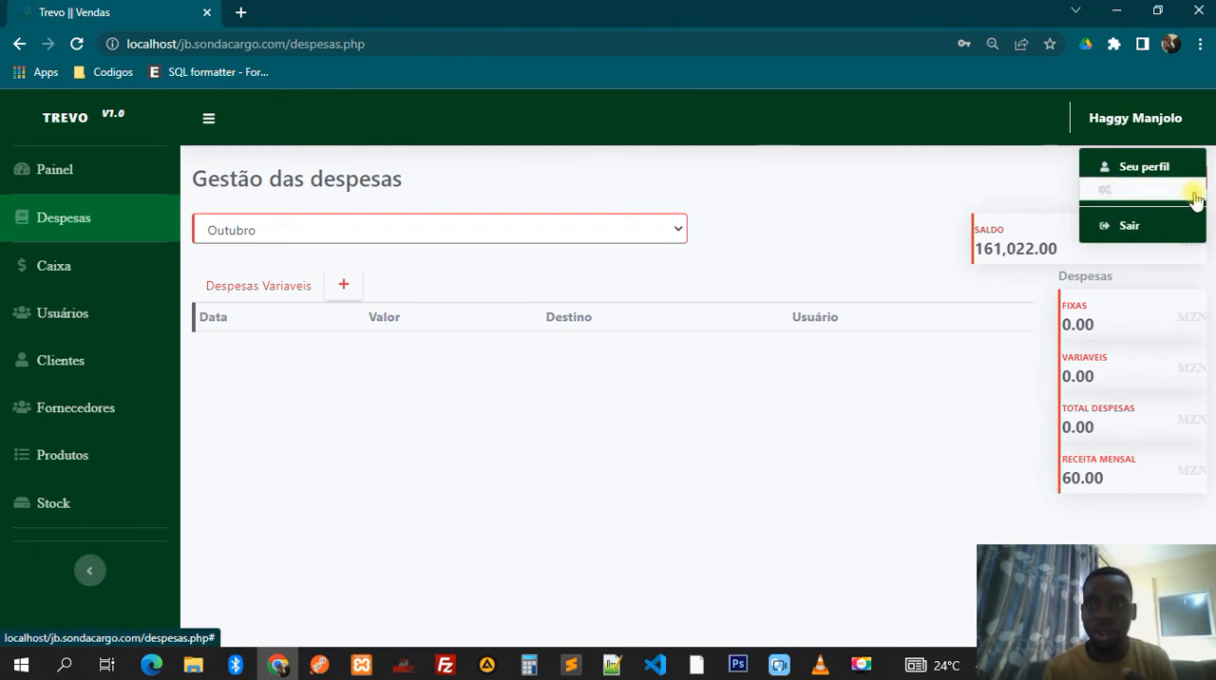
left_click(1127, 230)
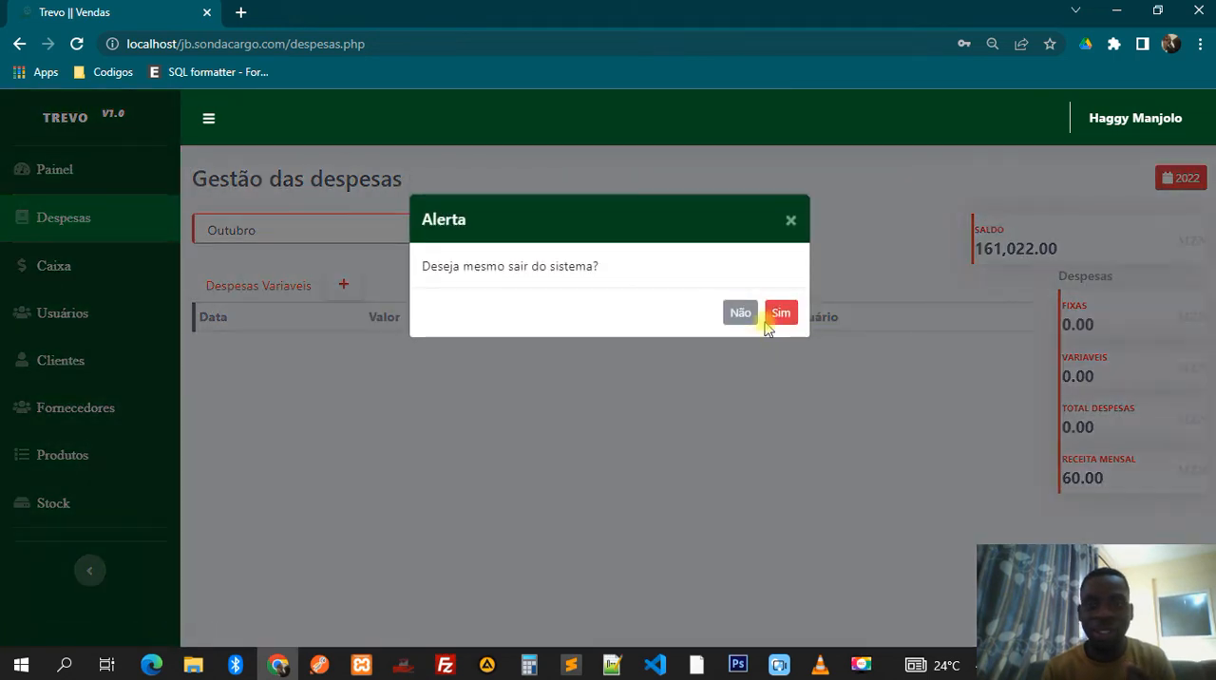
left_click(779, 314)
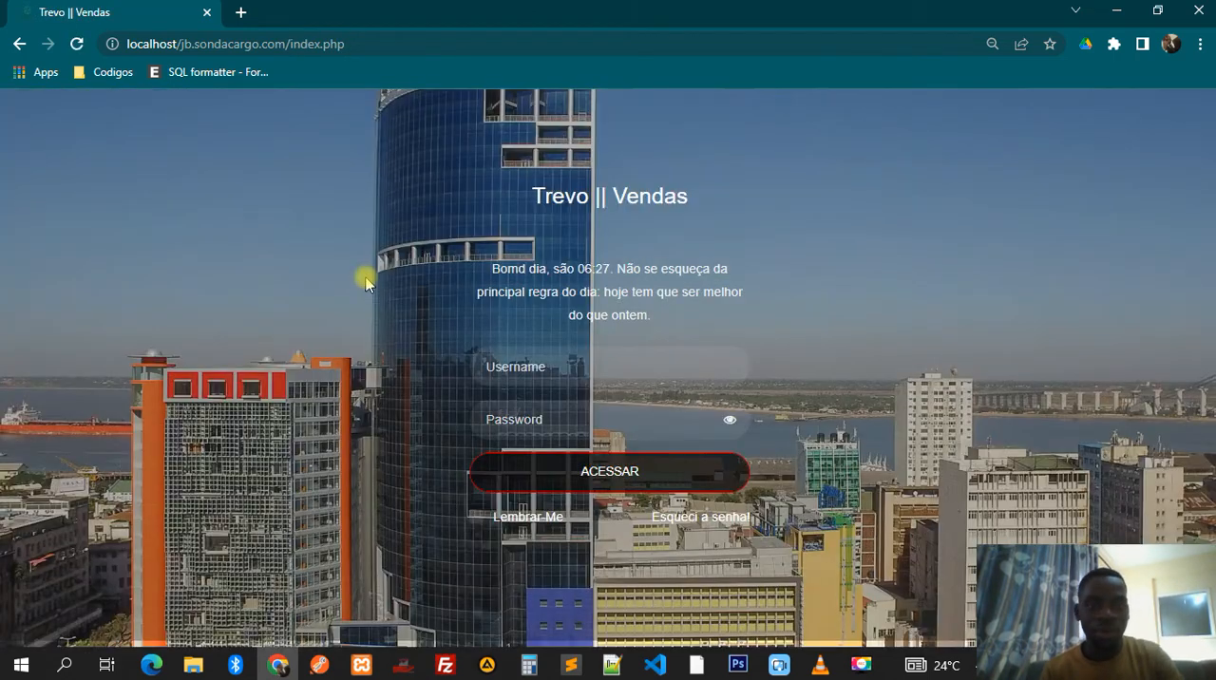
- Log in with the cashier account's username and the prefilled password, and save the login in the browser
left_click(523, 359)
key("ctrl+a")
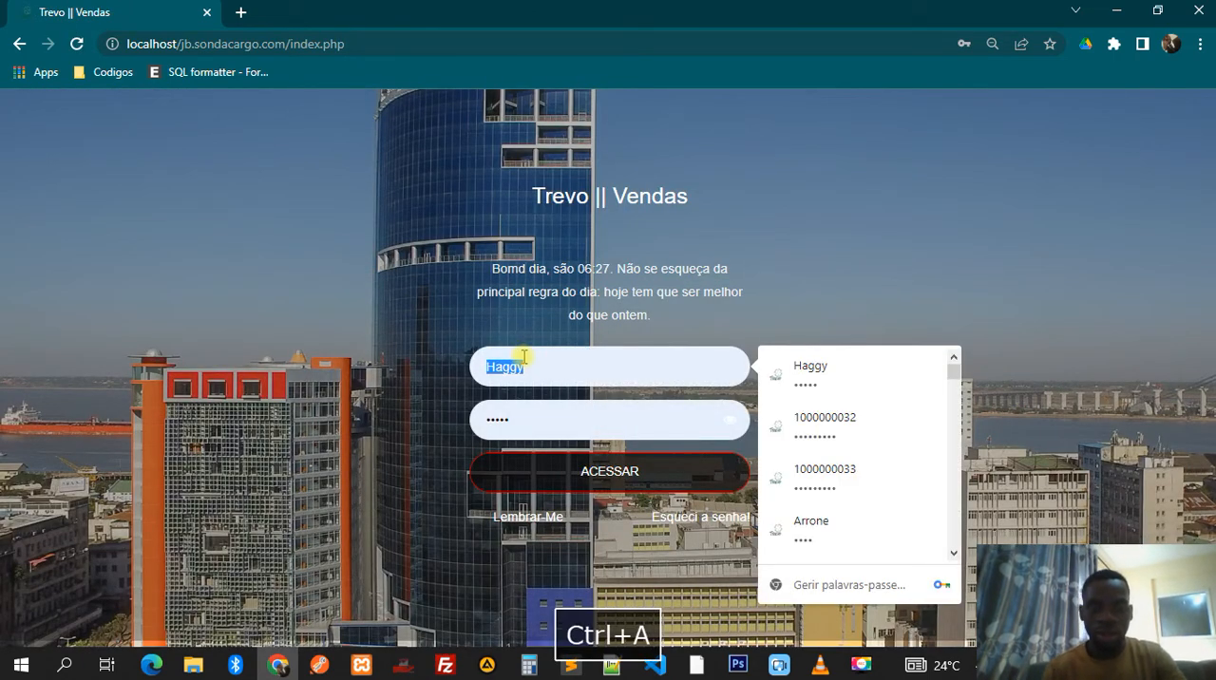
type("Manjolo")
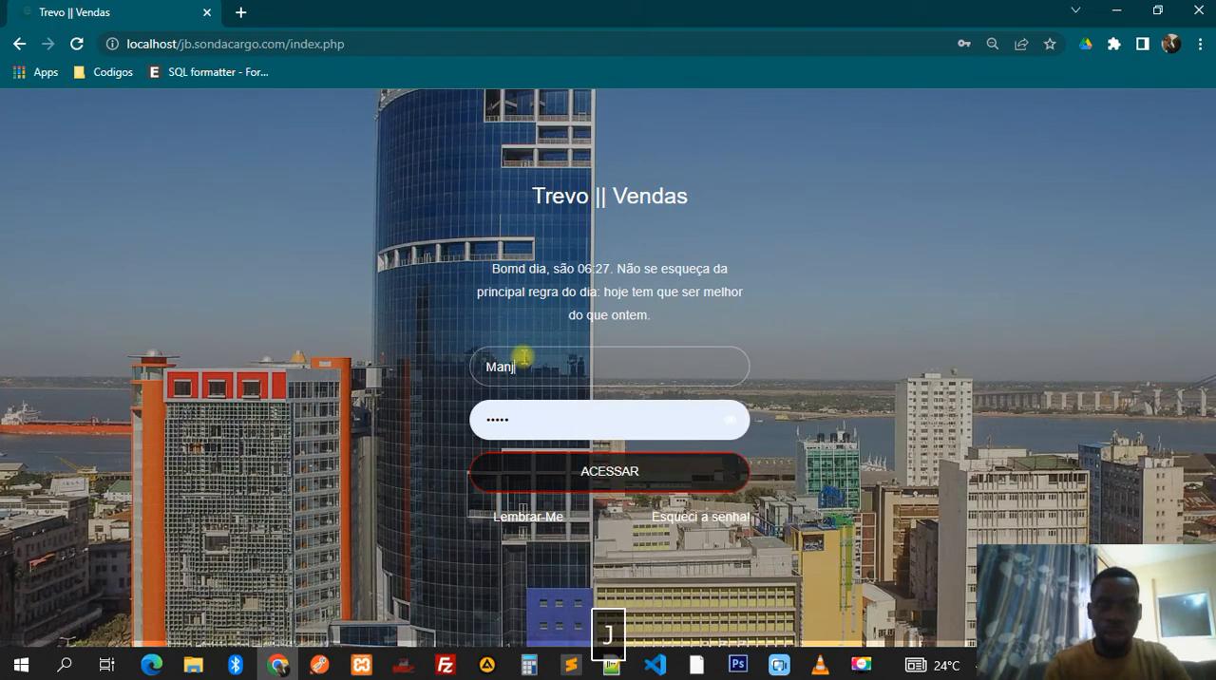
left_click(603, 483)
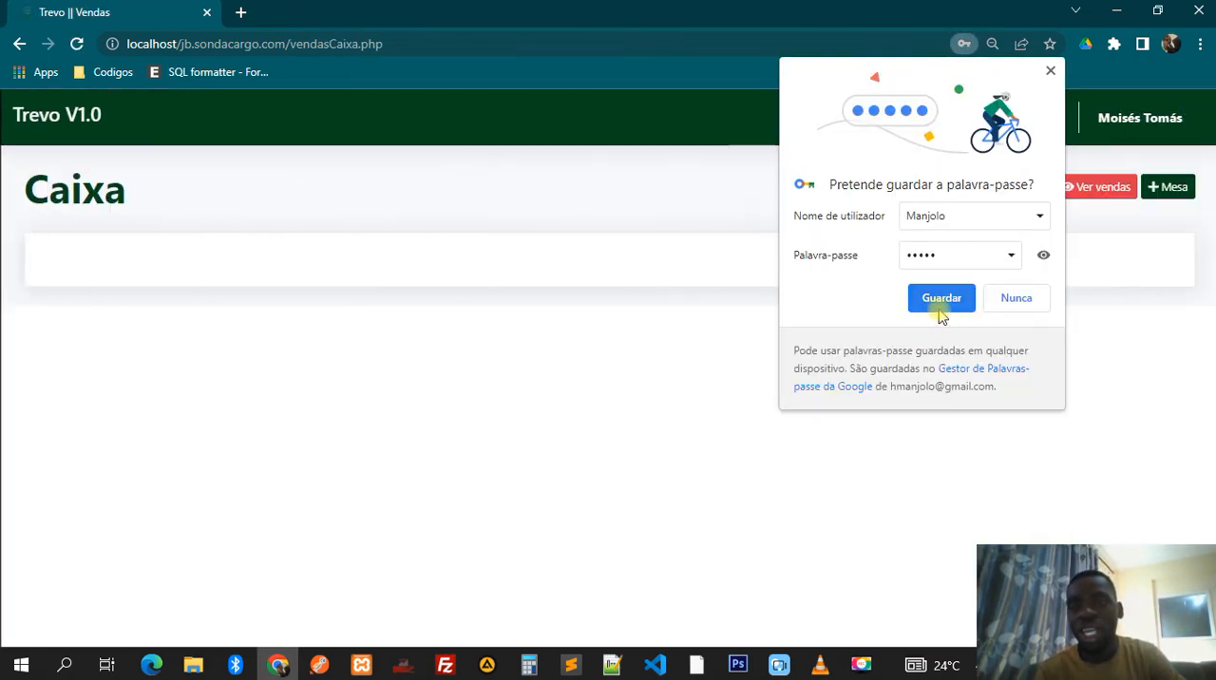
left_click(939, 300)
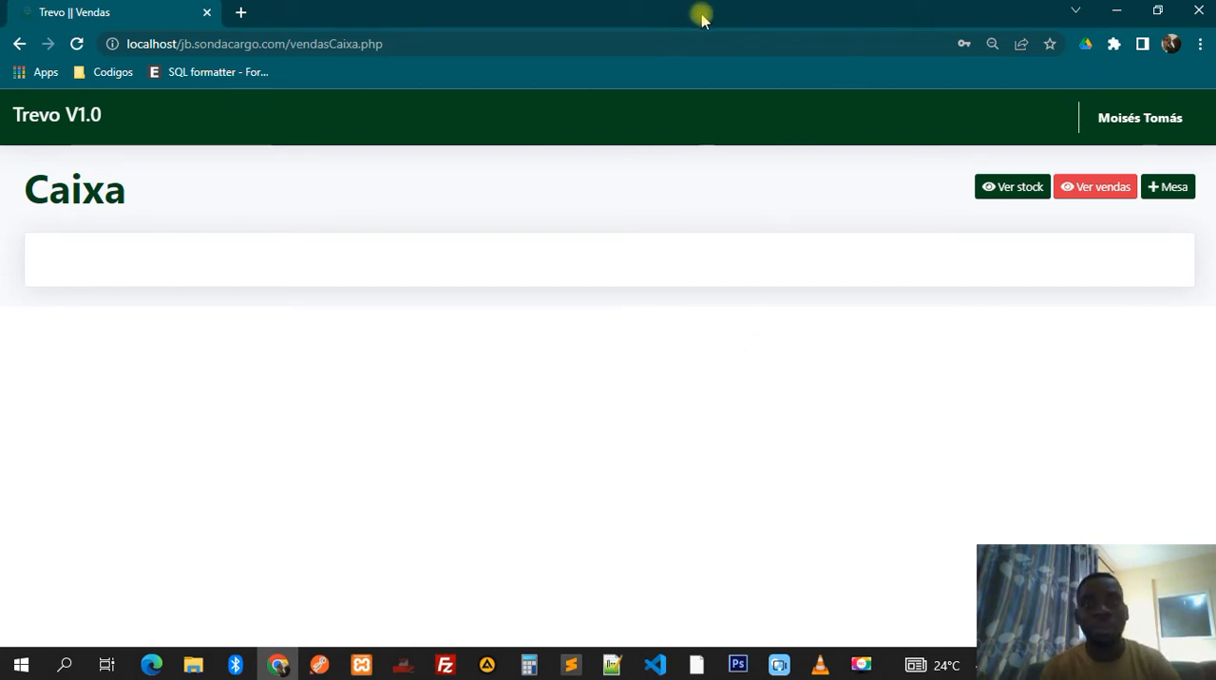
- Inspect the Caixa page's responsive layout at the 768 px tablet width using the developer tools, and close them
right_click(749, 271)
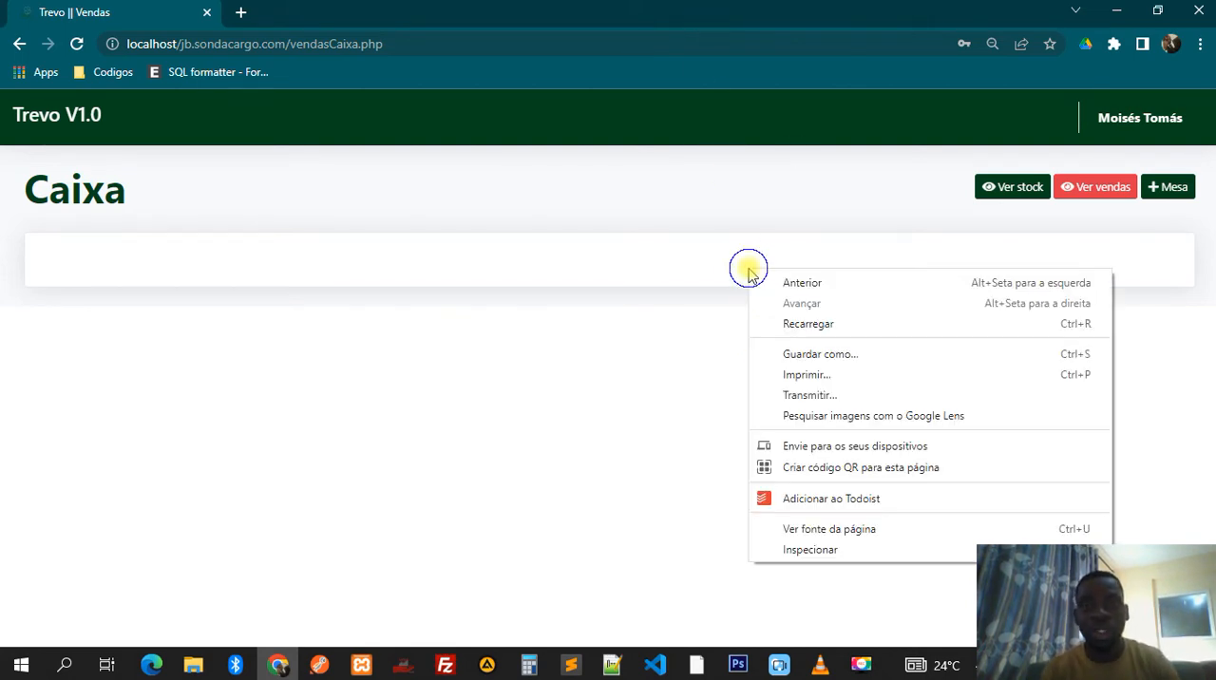
left_click(813, 551)
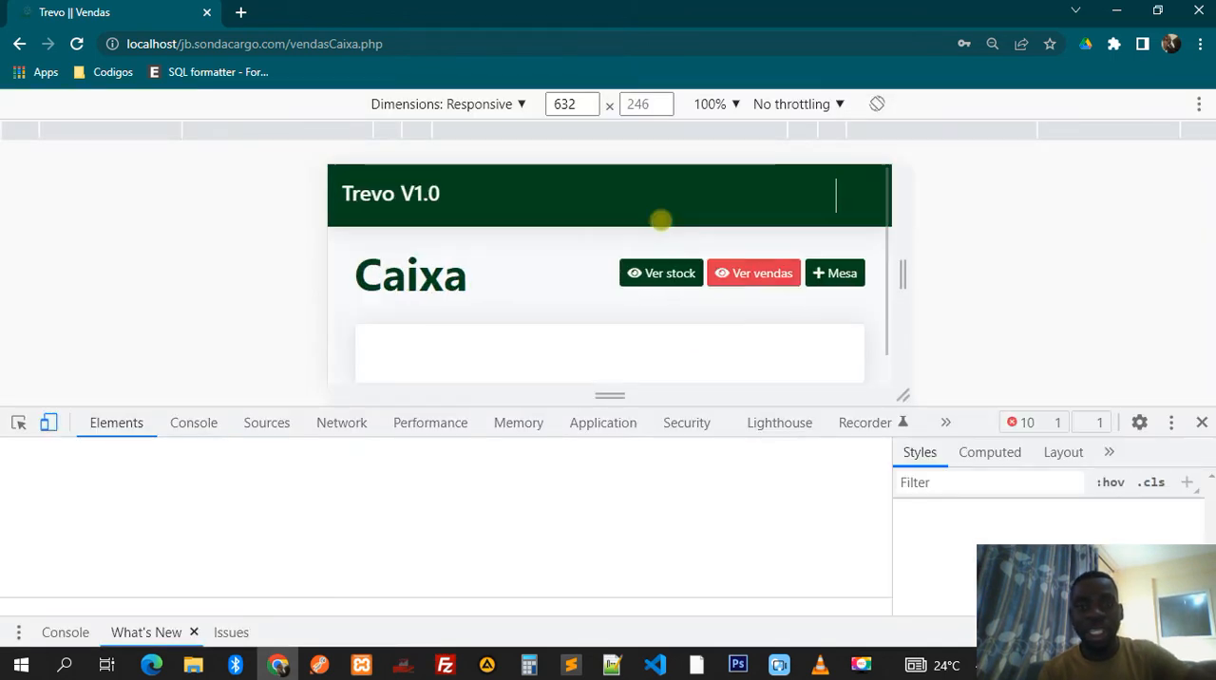
left_click(321, 129)
scroll(698, 342, "down", 1)
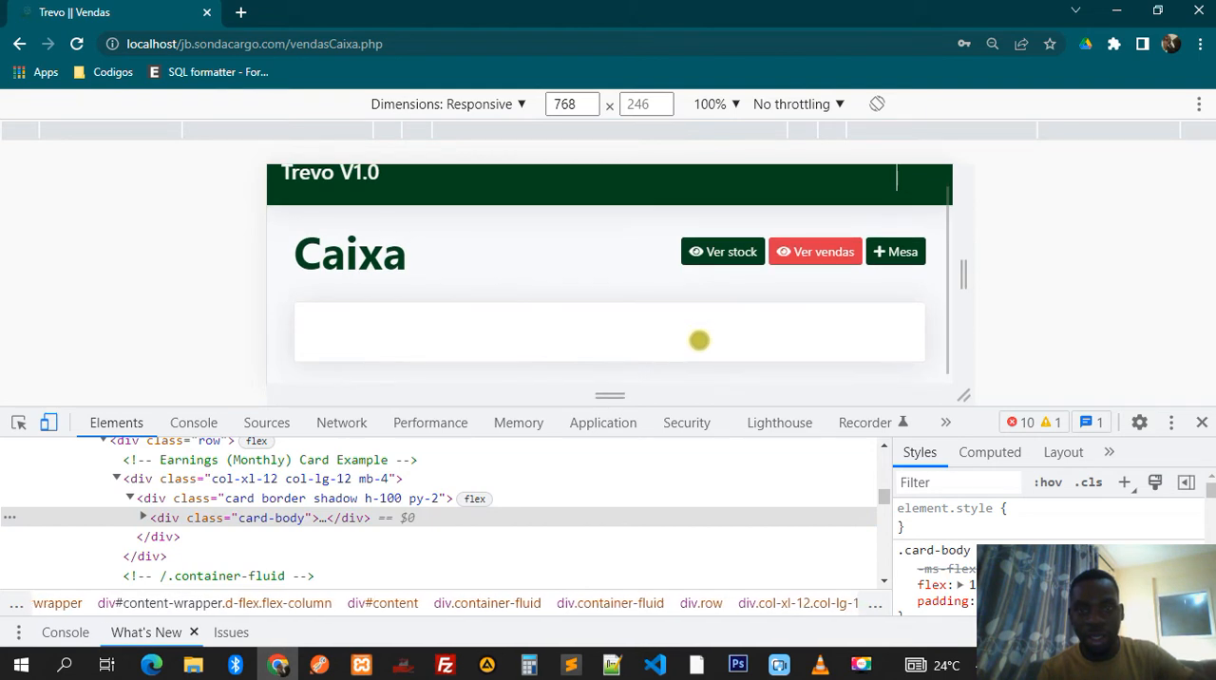
scroll(699, 342, "up", 1)
left_click(1202, 423)
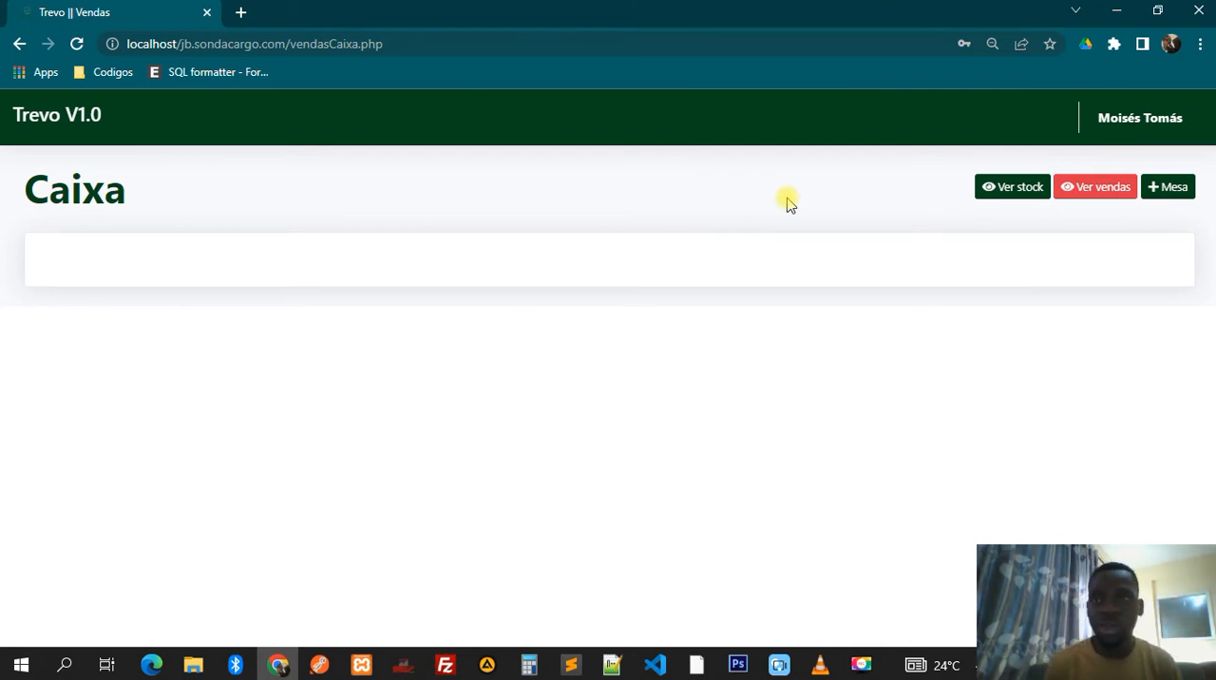
- Start a new table on the Caixa page with the description Chapeu Rosa
left_click(1158, 188)
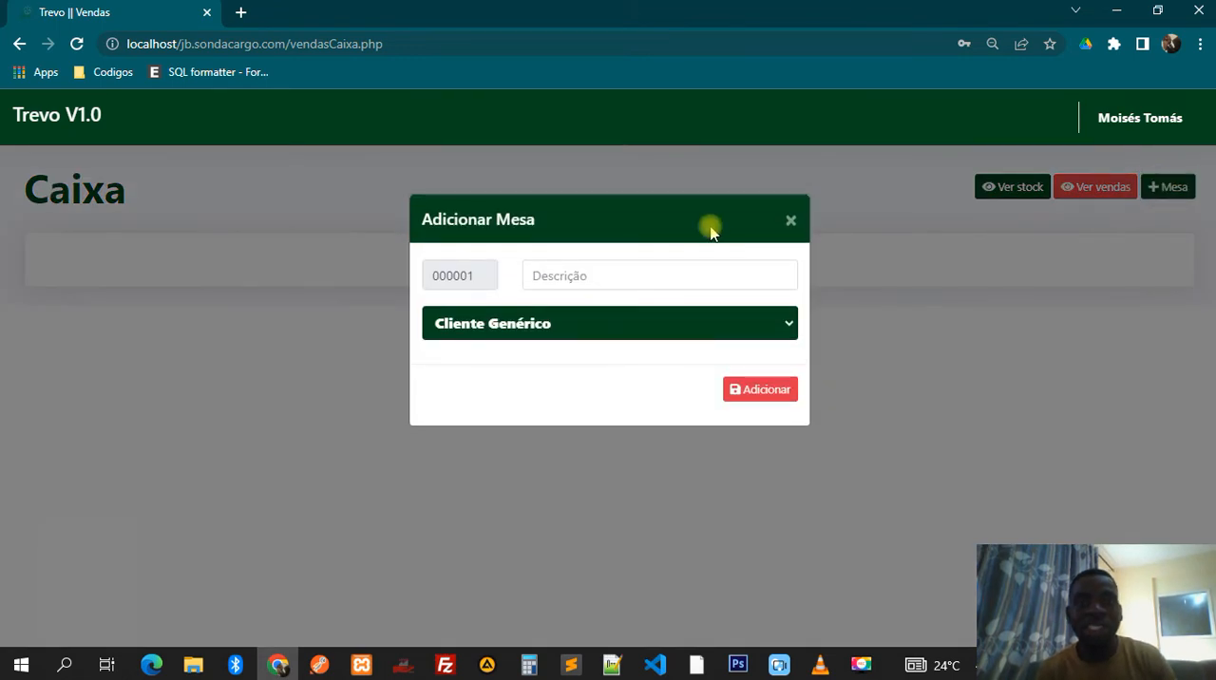
left_click(637, 280)
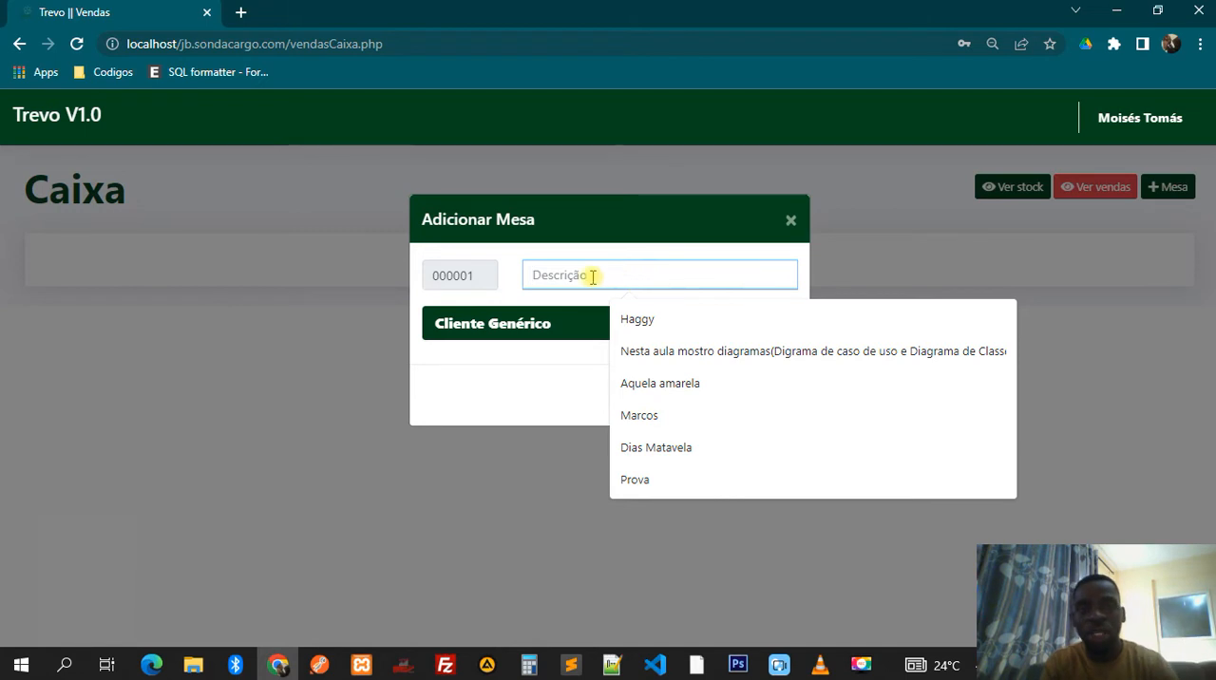
left_click_drag(475, 275, 428, 276)
left_click(429, 276)
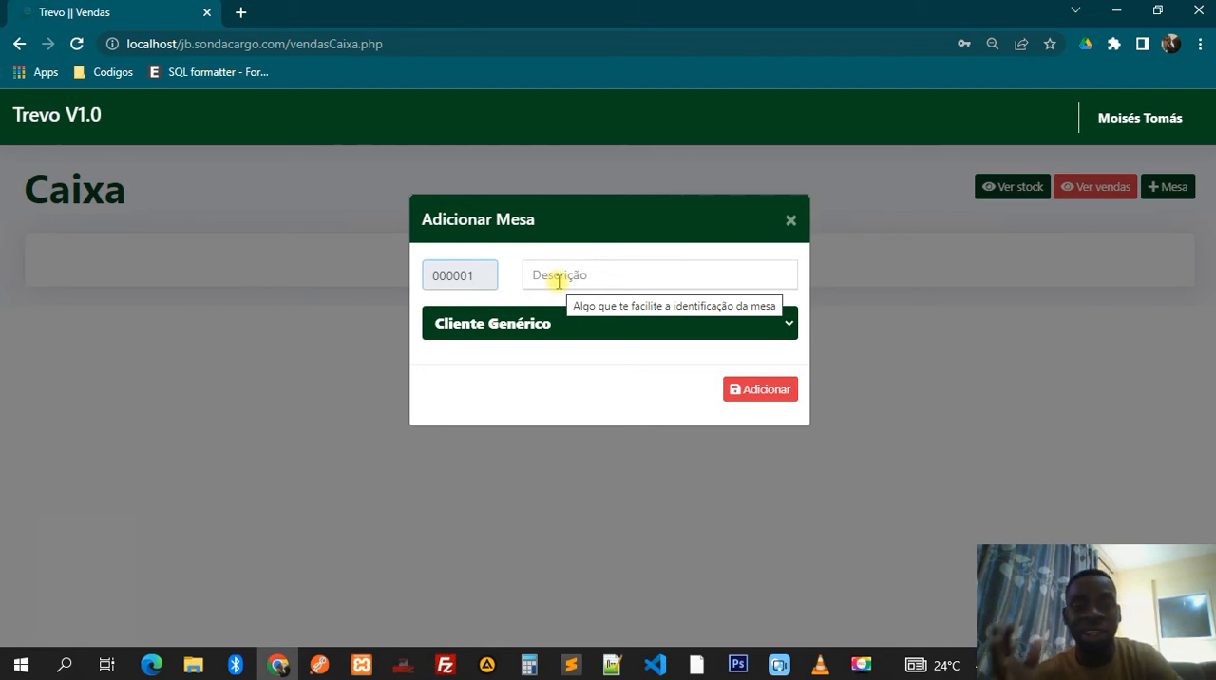
left_click(559, 283)
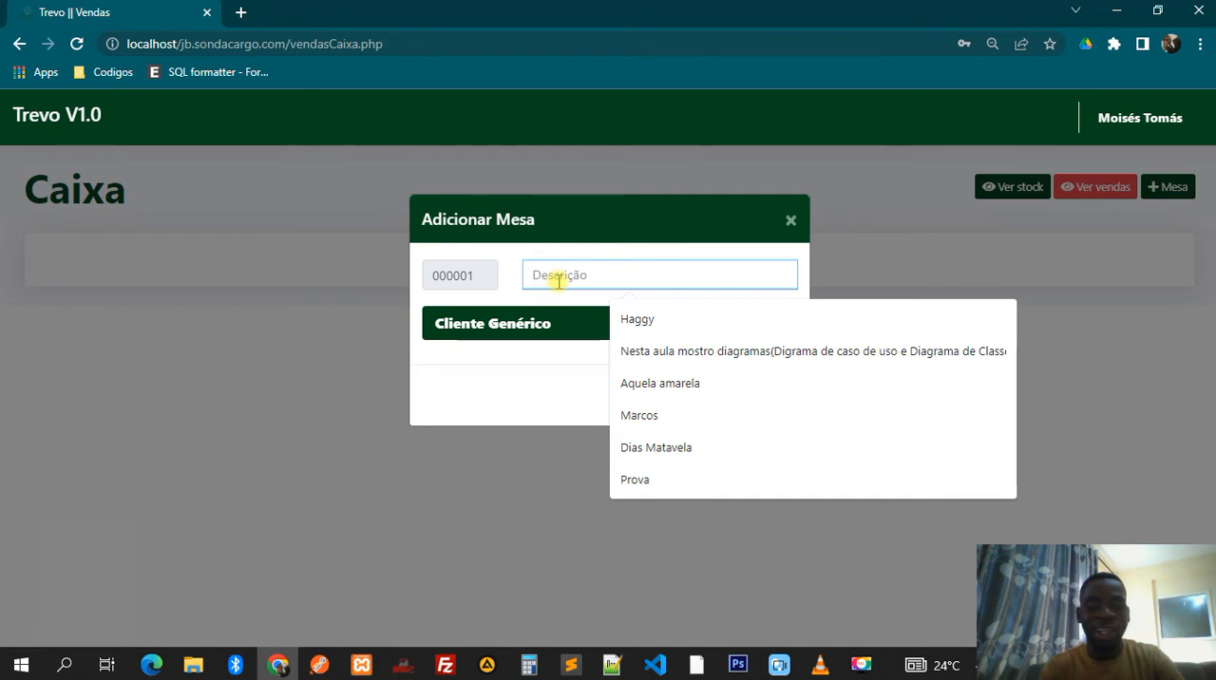
type("Chapa")
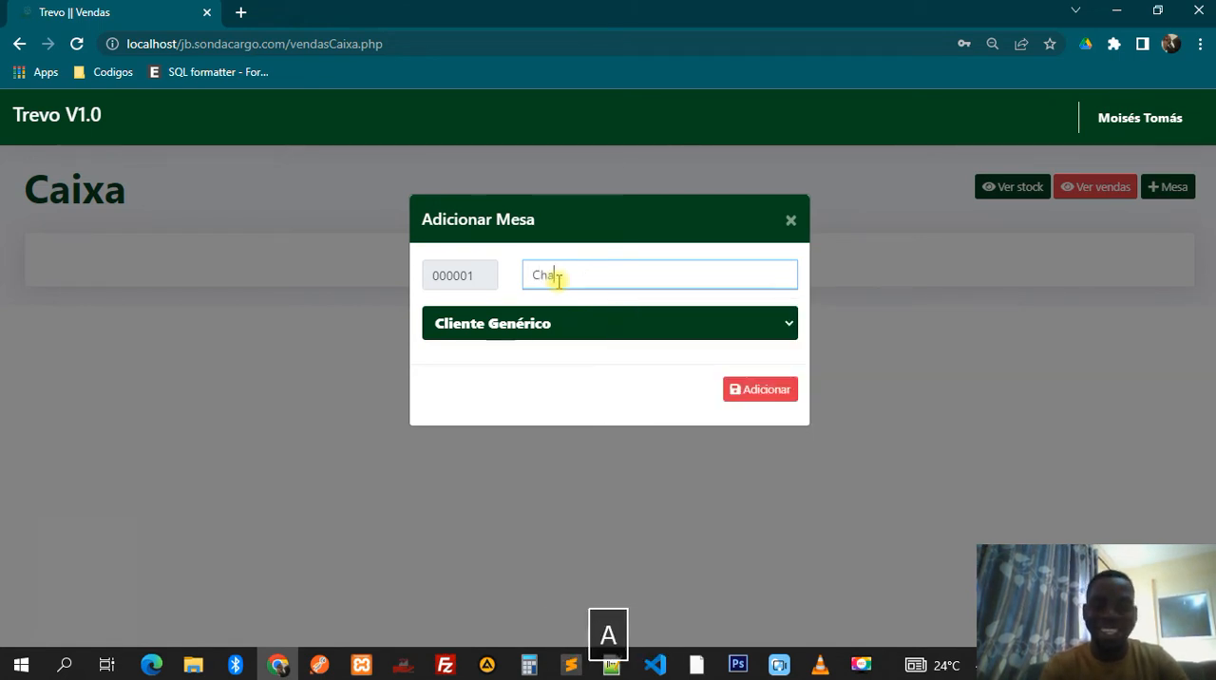
key("BackSpace")
type("e")
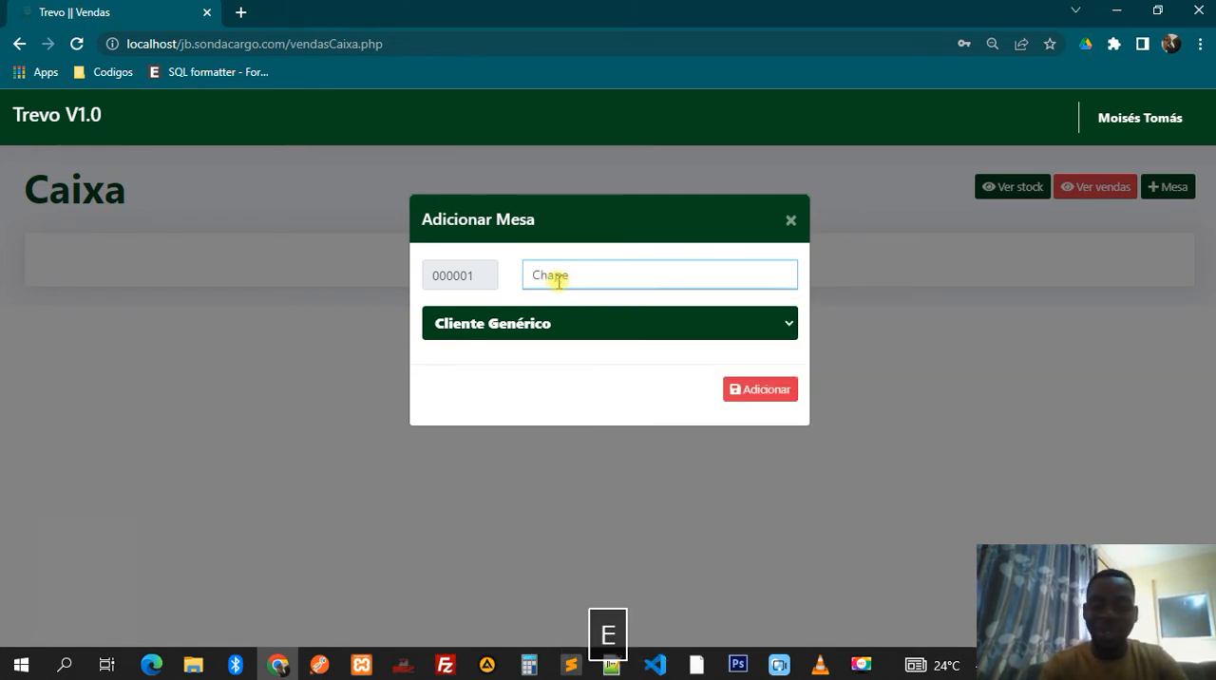
type("u R")
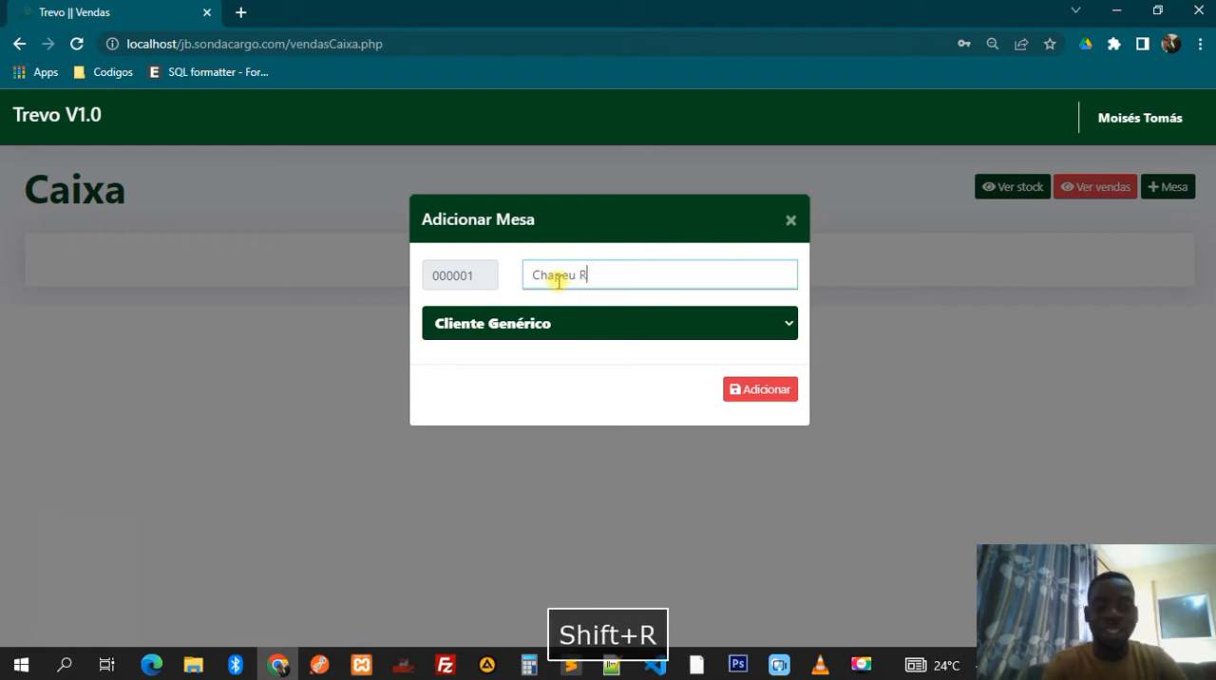
type("osa")
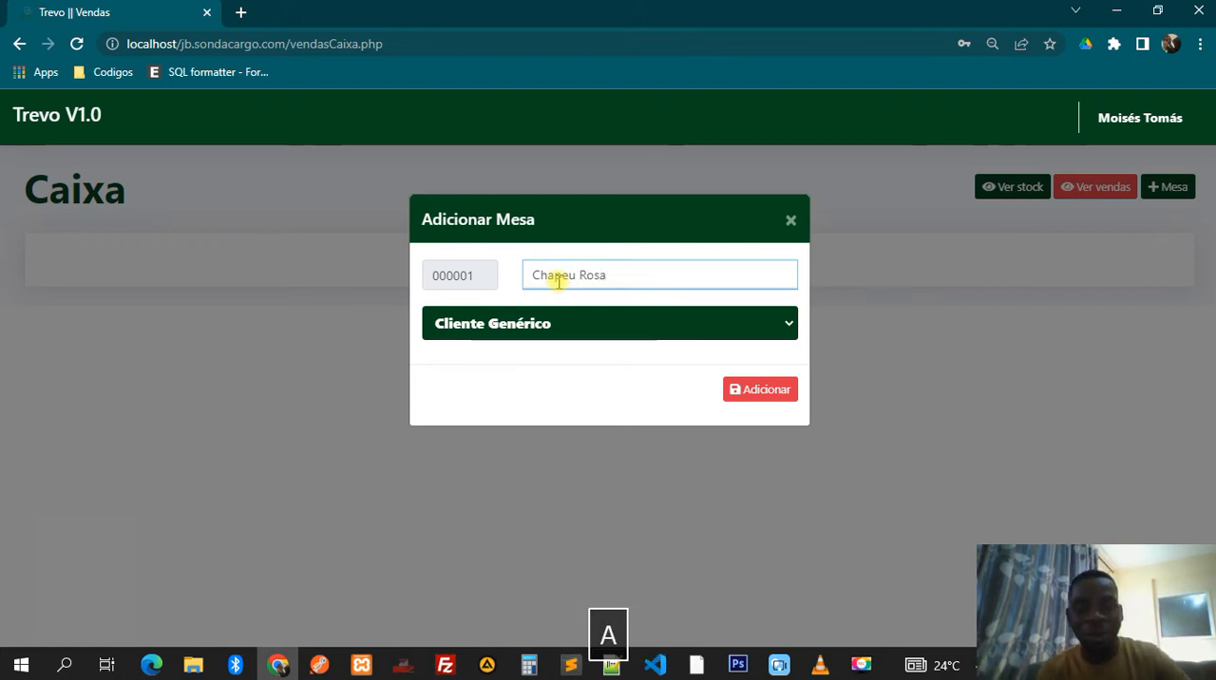
- Keep Cliente Genérico as the table's client, add the table and dismiss the confirmation
left_click(542, 329)
left_click(542, 329)
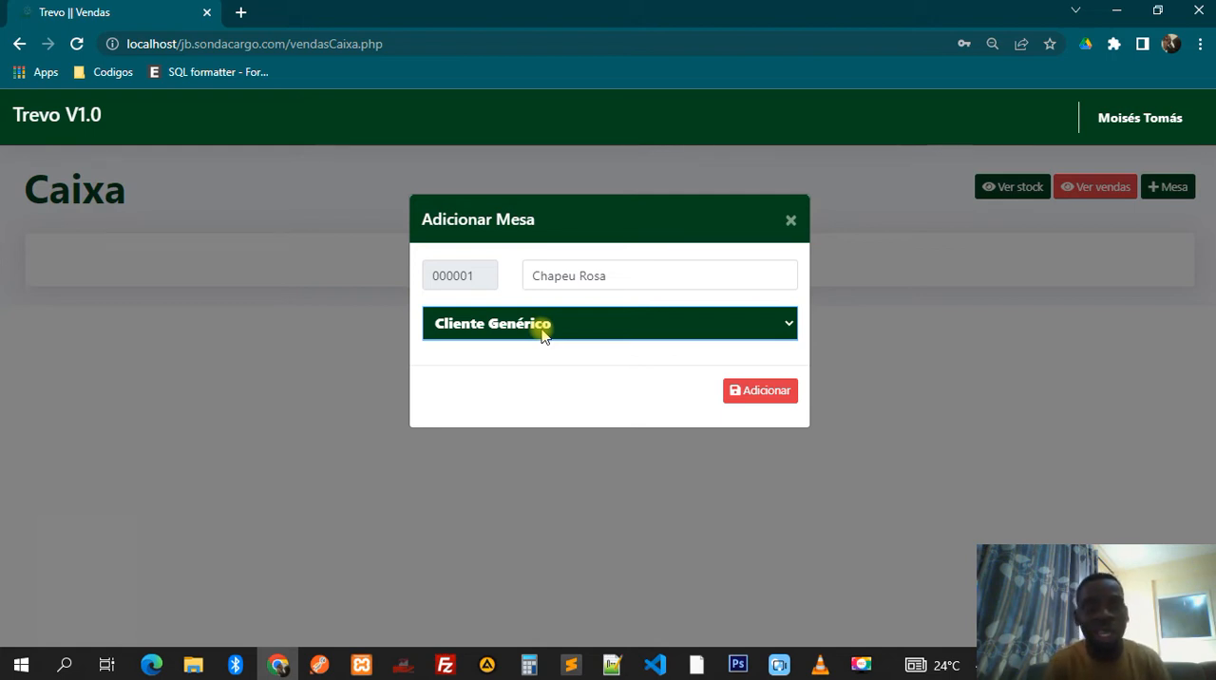
left_click(543, 332)
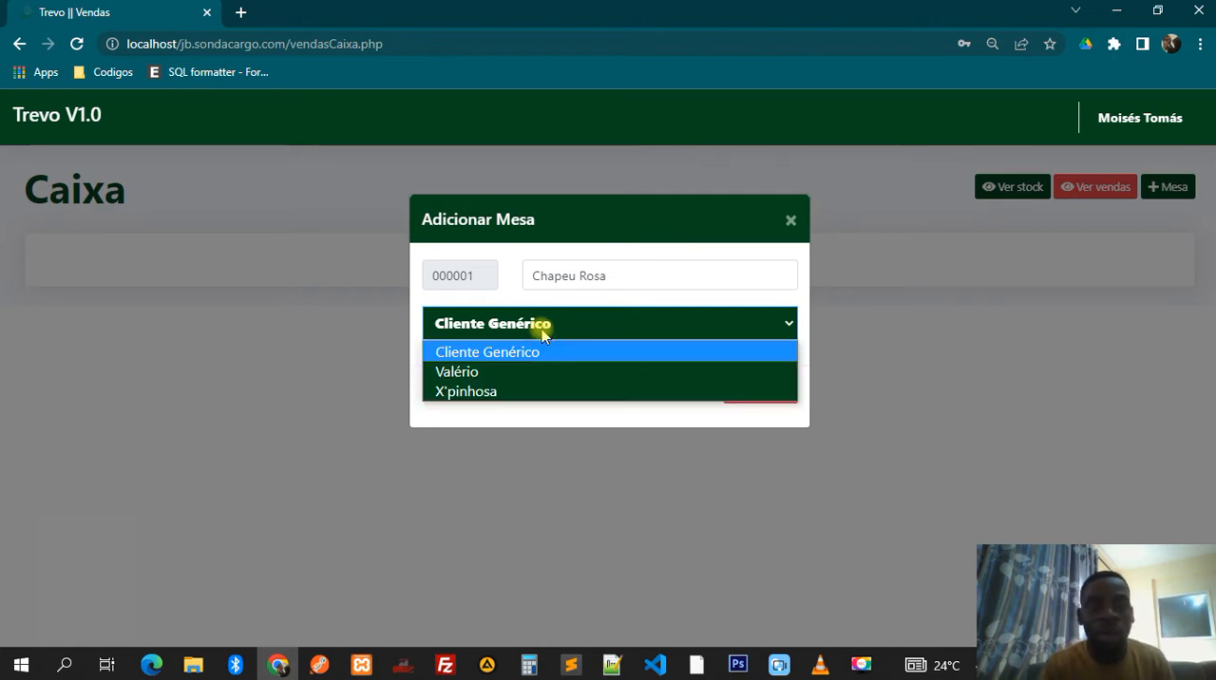
left_click(495, 356)
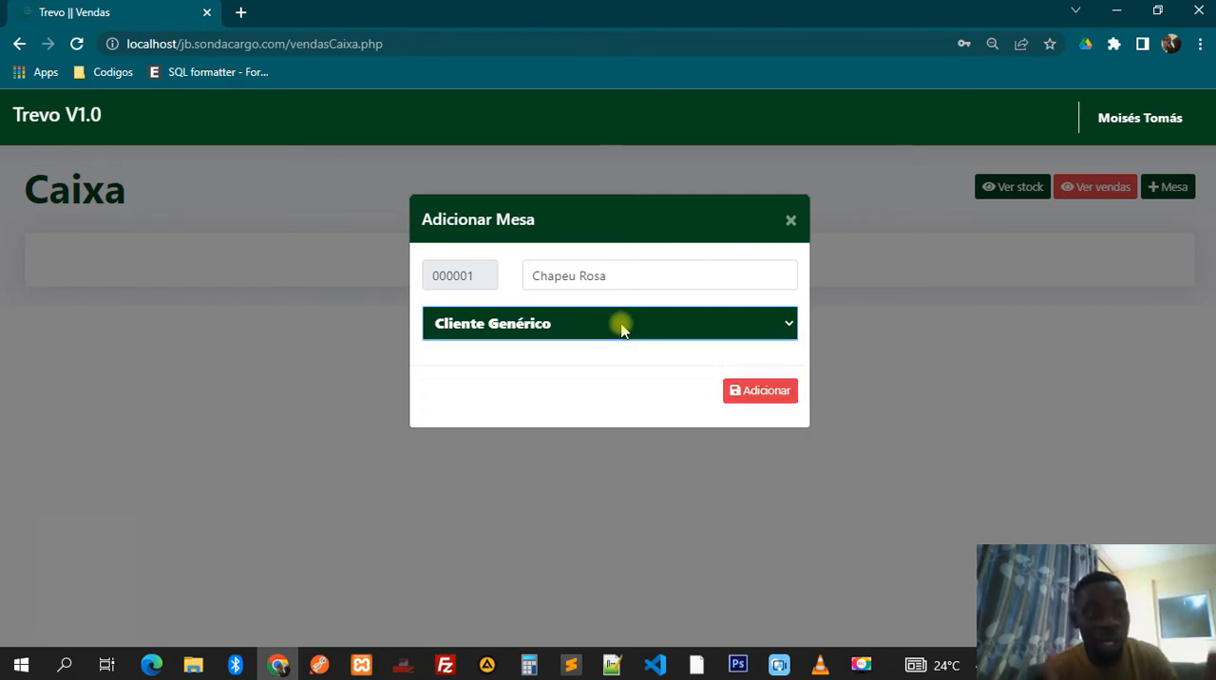
left_click(741, 402)
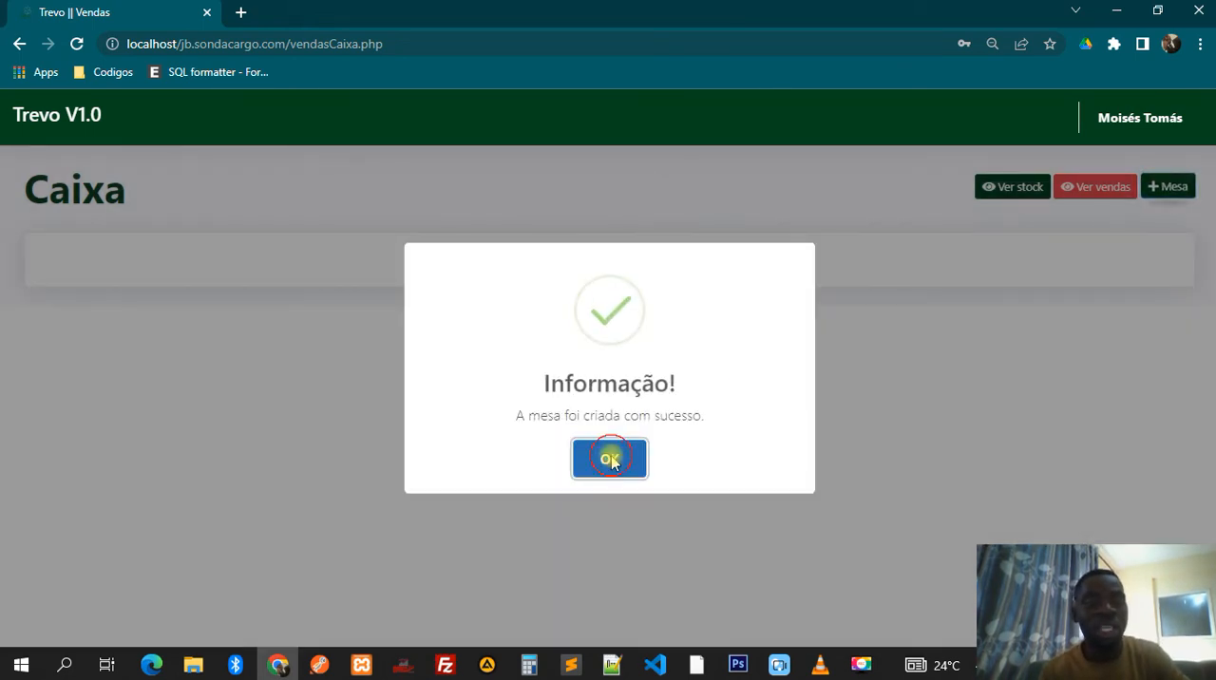
left_click(614, 460)
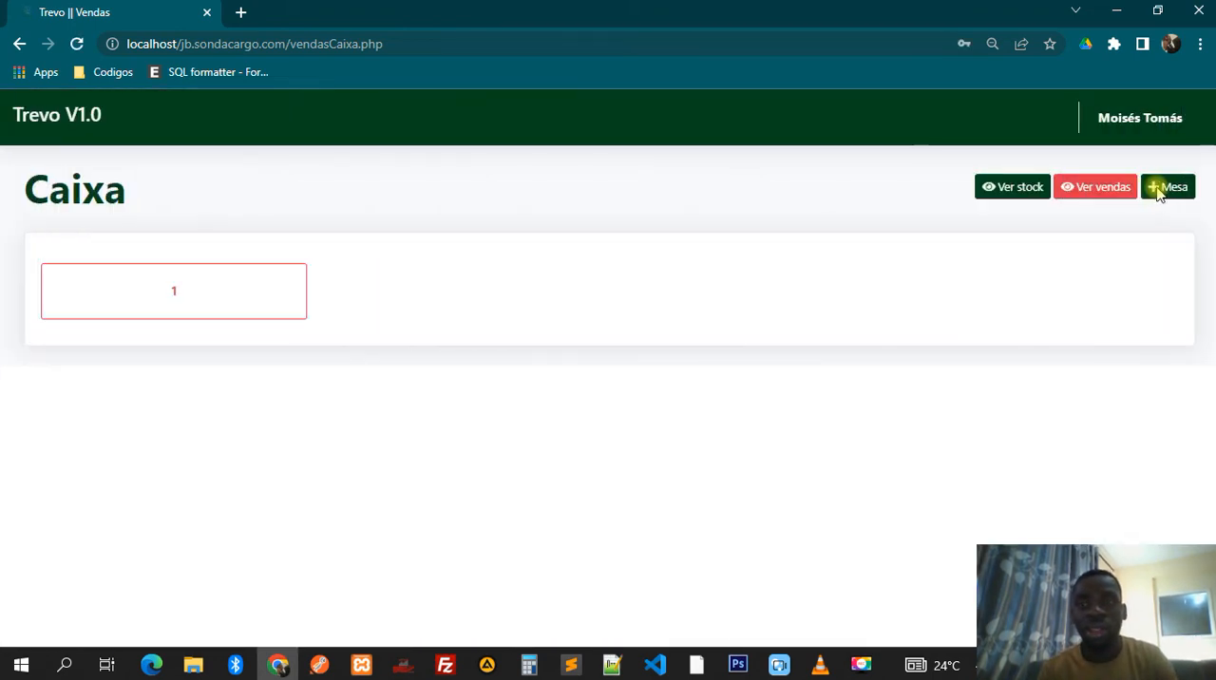
- Add table 000002 with the first suggested description and Cliente Genérico as its client, and dismiss the confirmation
left_click(1165, 187)
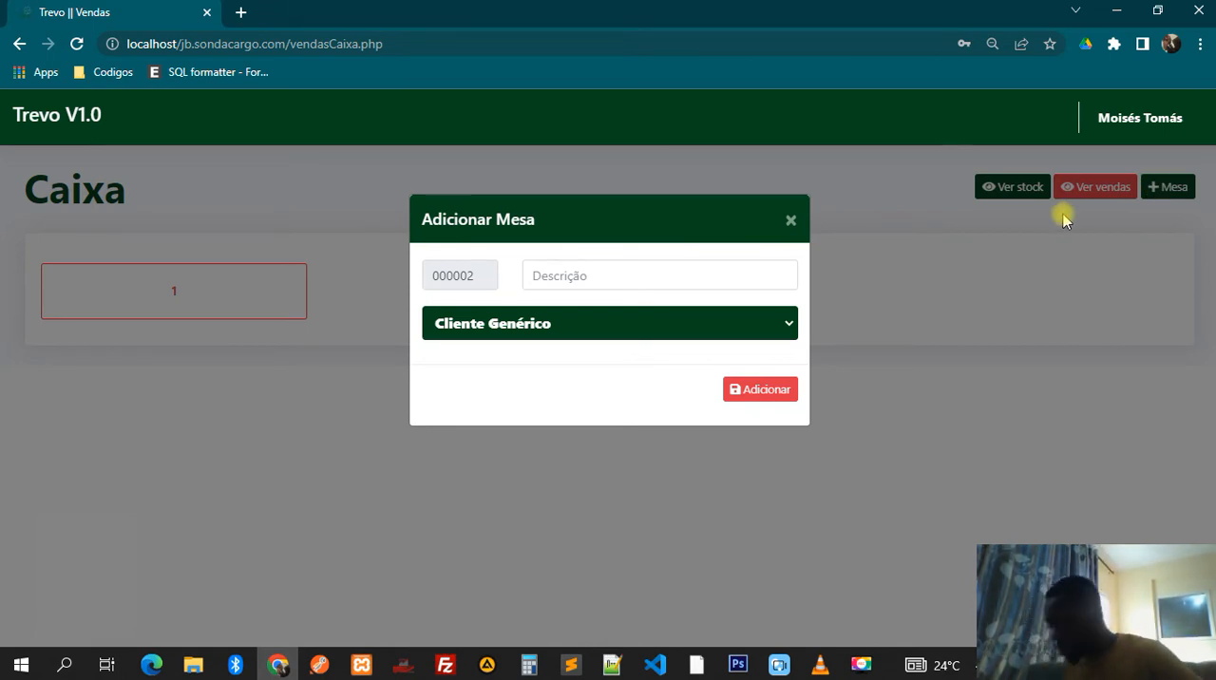
left_click(701, 275)
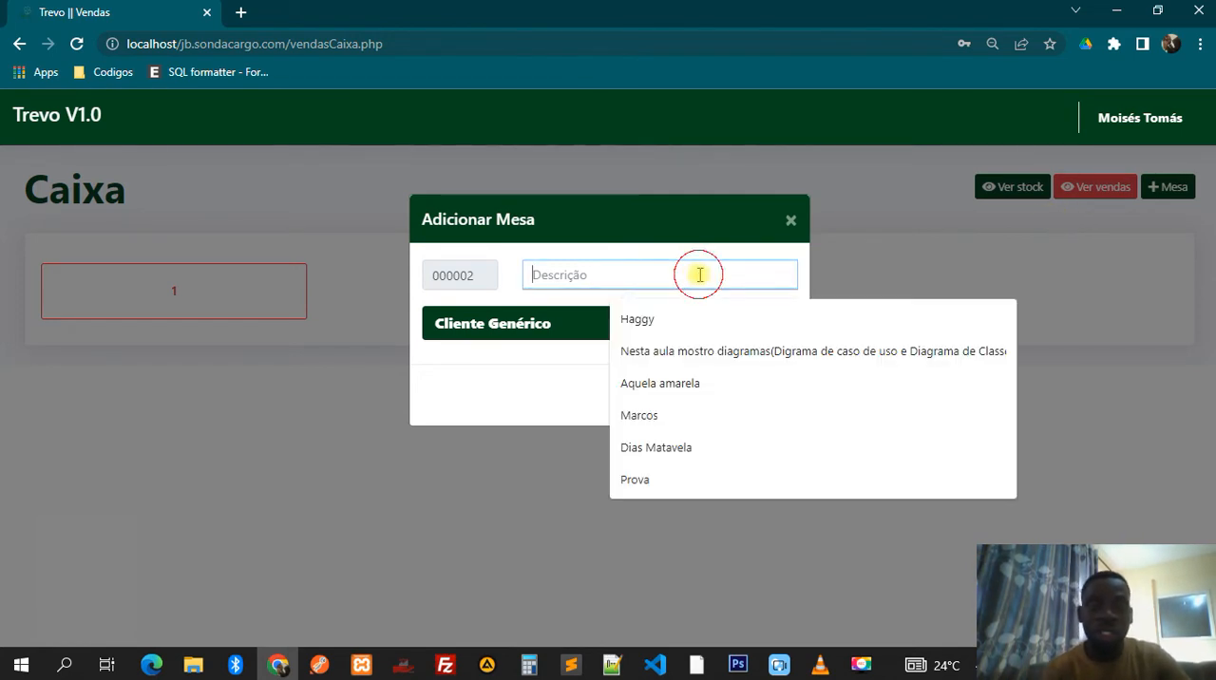
left_click(652, 318)
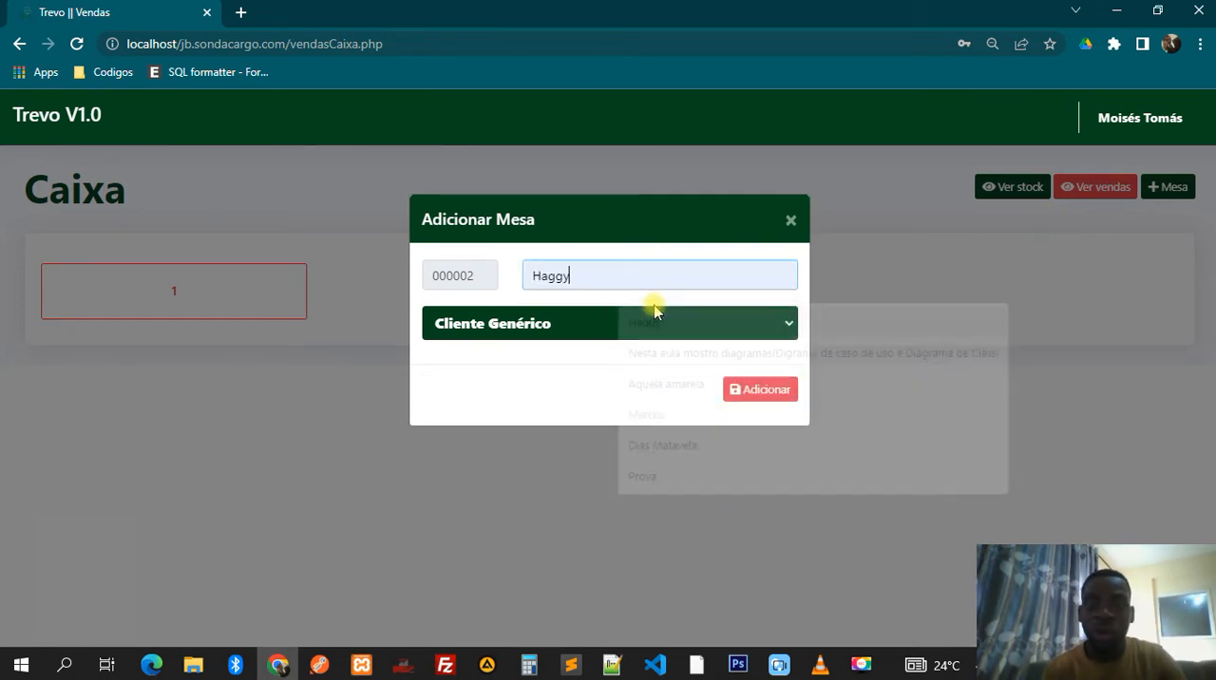
left_click(781, 393)
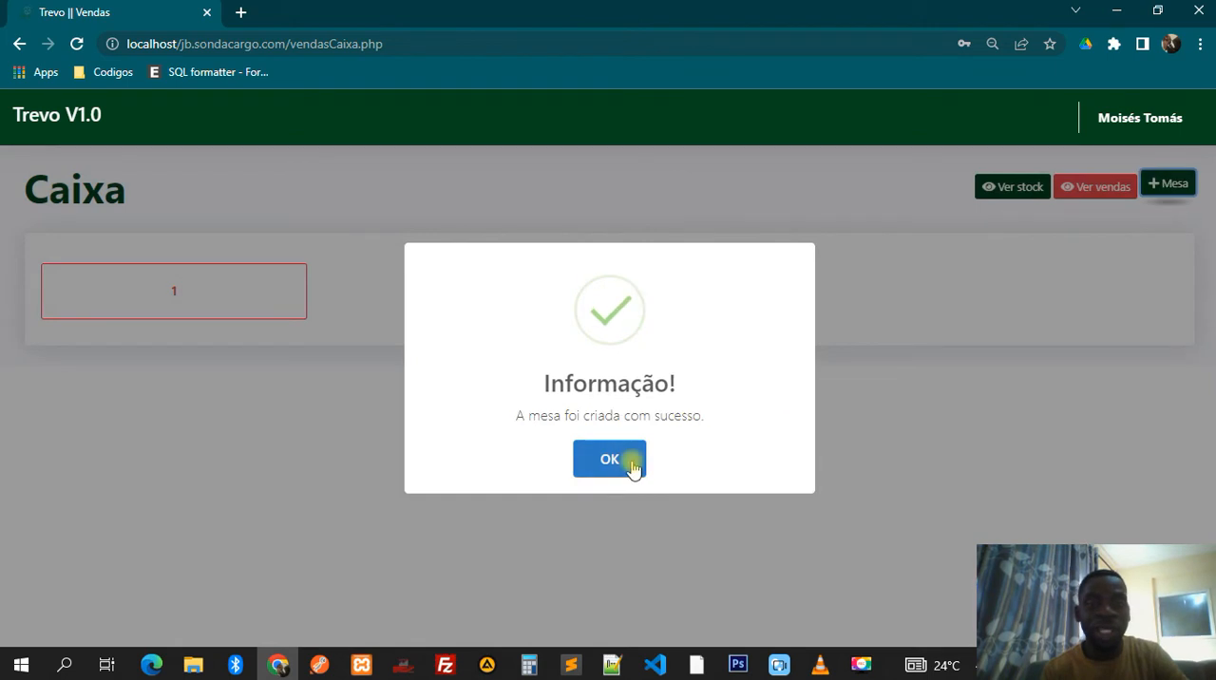
left_click(633, 464)
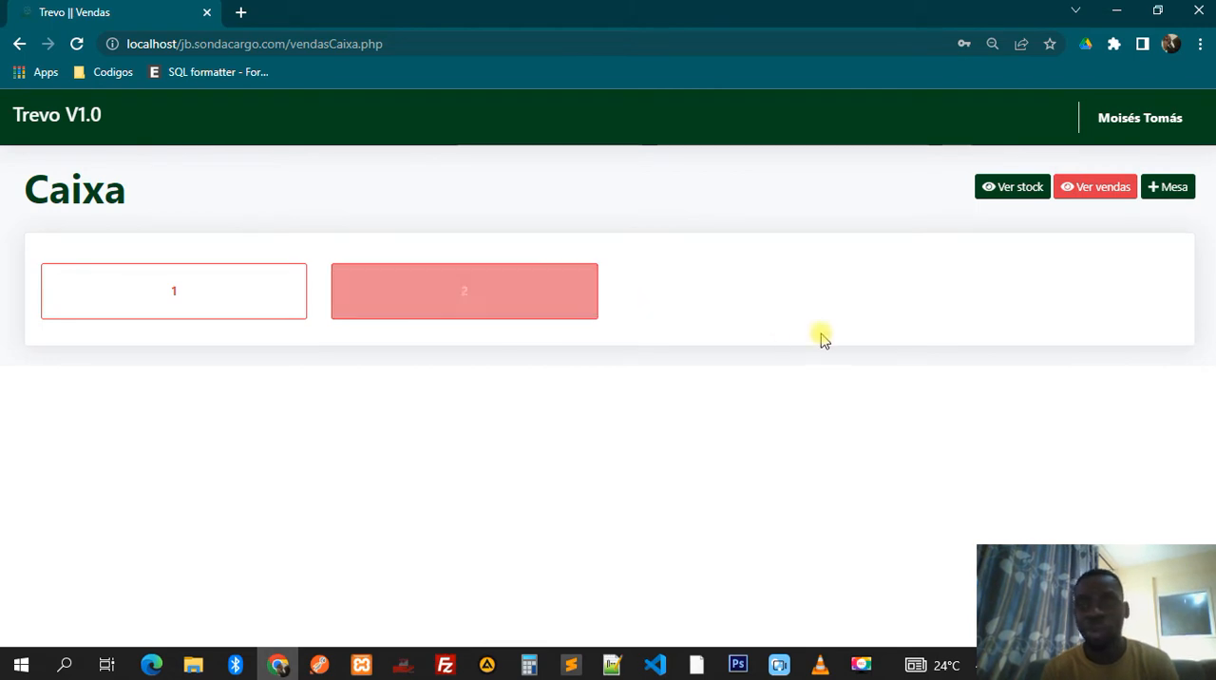
- Add table 000003 with "." as its description and Cliente Genérico as its client, and dismiss the confirmation
left_click(1152, 186)
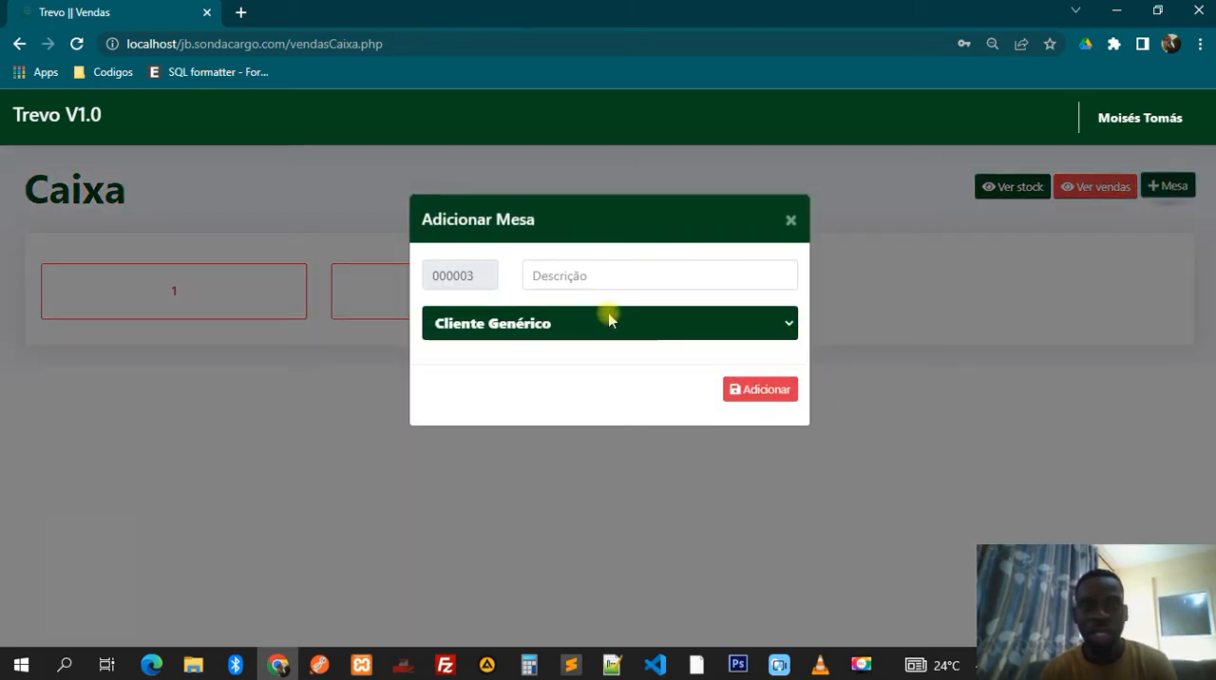
left_click(557, 275)
type("1")
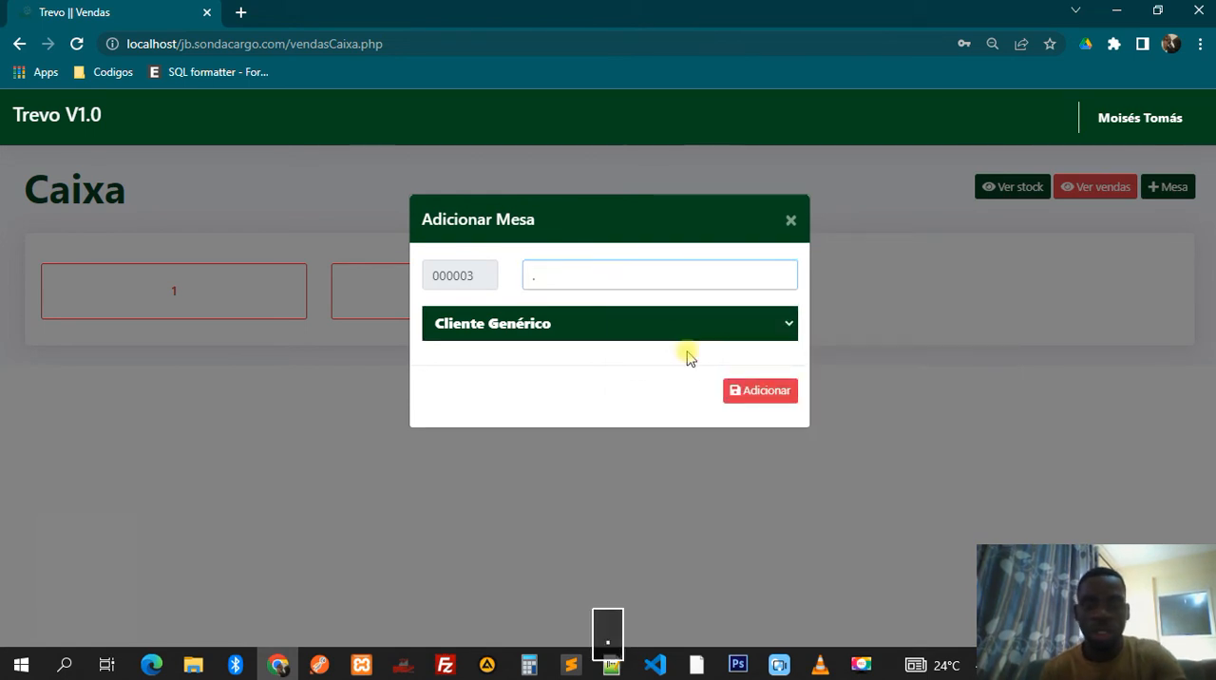
left_click(736, 390)
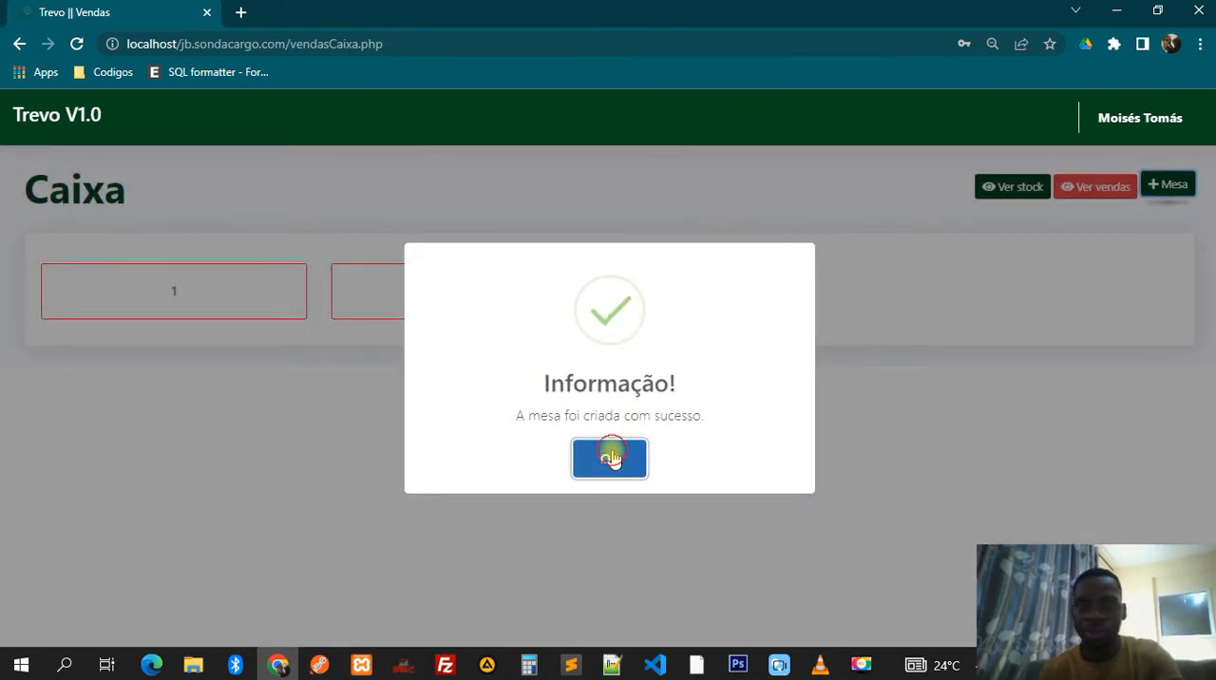
left_click(611, 454)
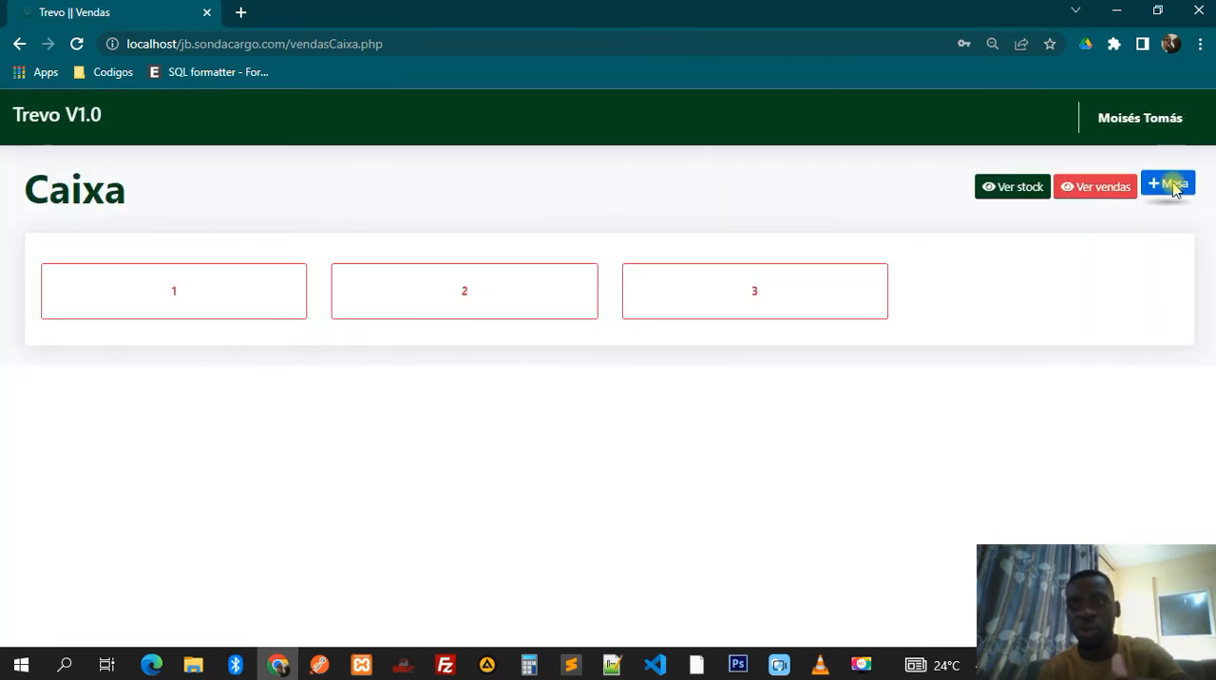
- Add table 000004 with the description Aquela amarela and Cliente Genérico as its client, and dismiss the confirmation
left_click(1167, 187)
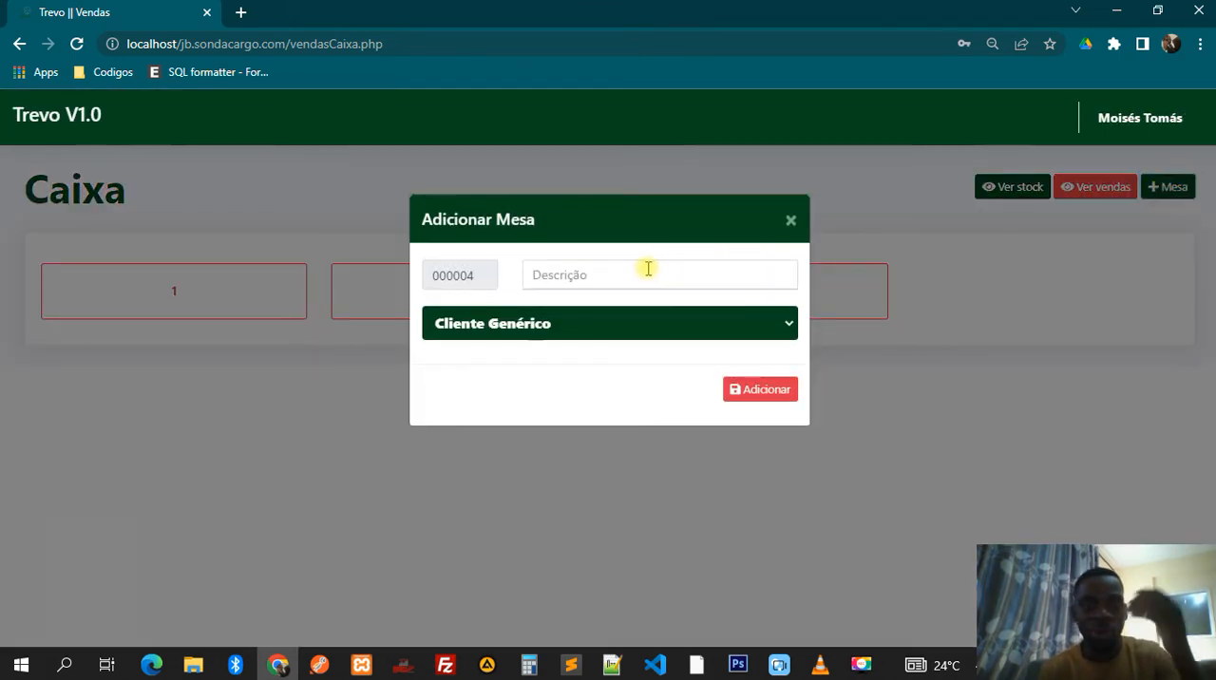
left_click(647, 269)
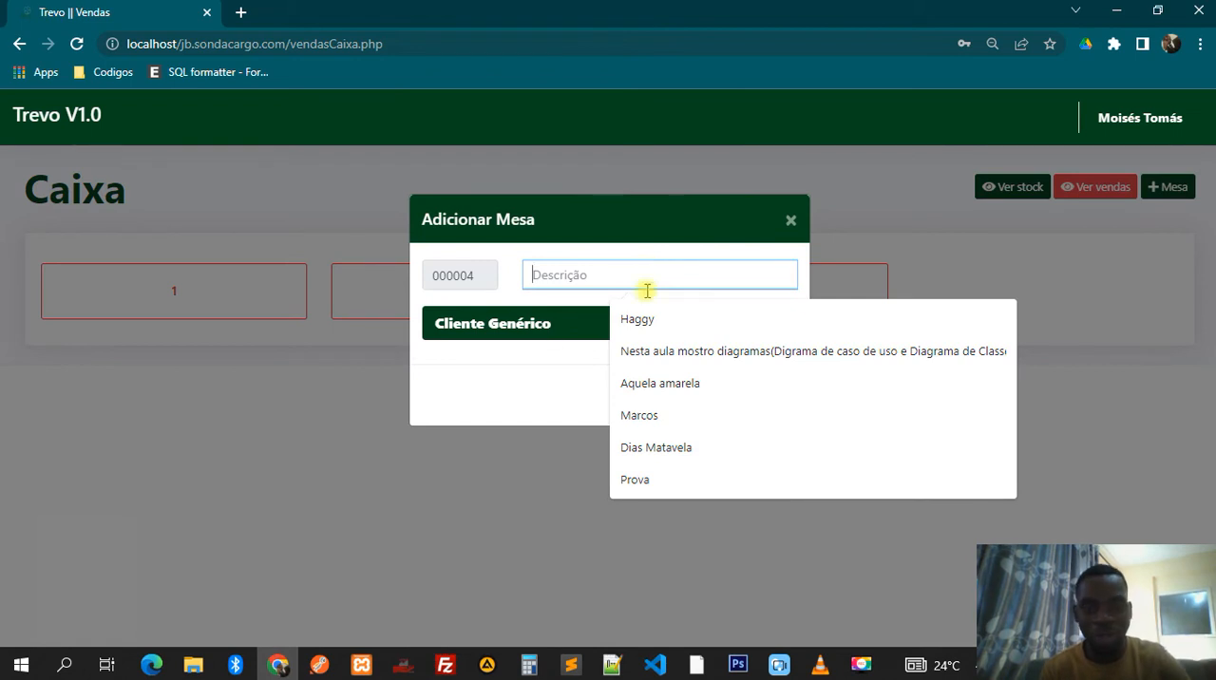
left_click(650, 395)
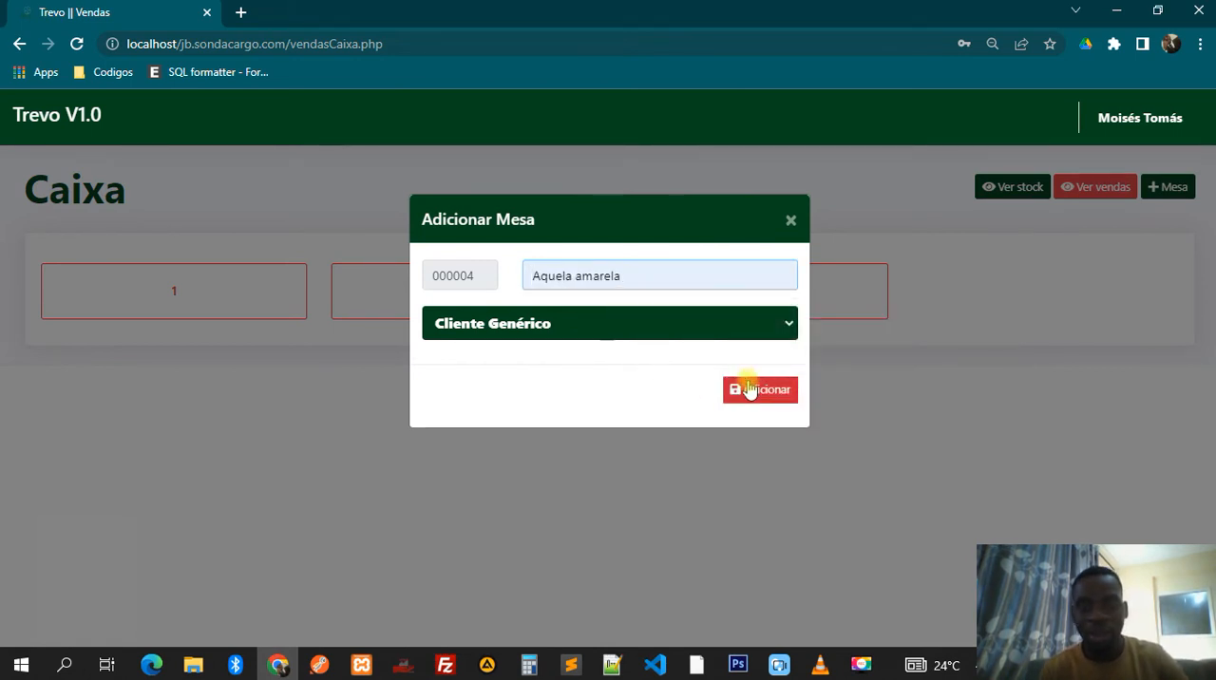
left_click(750, 389)
left_click(593, 463)
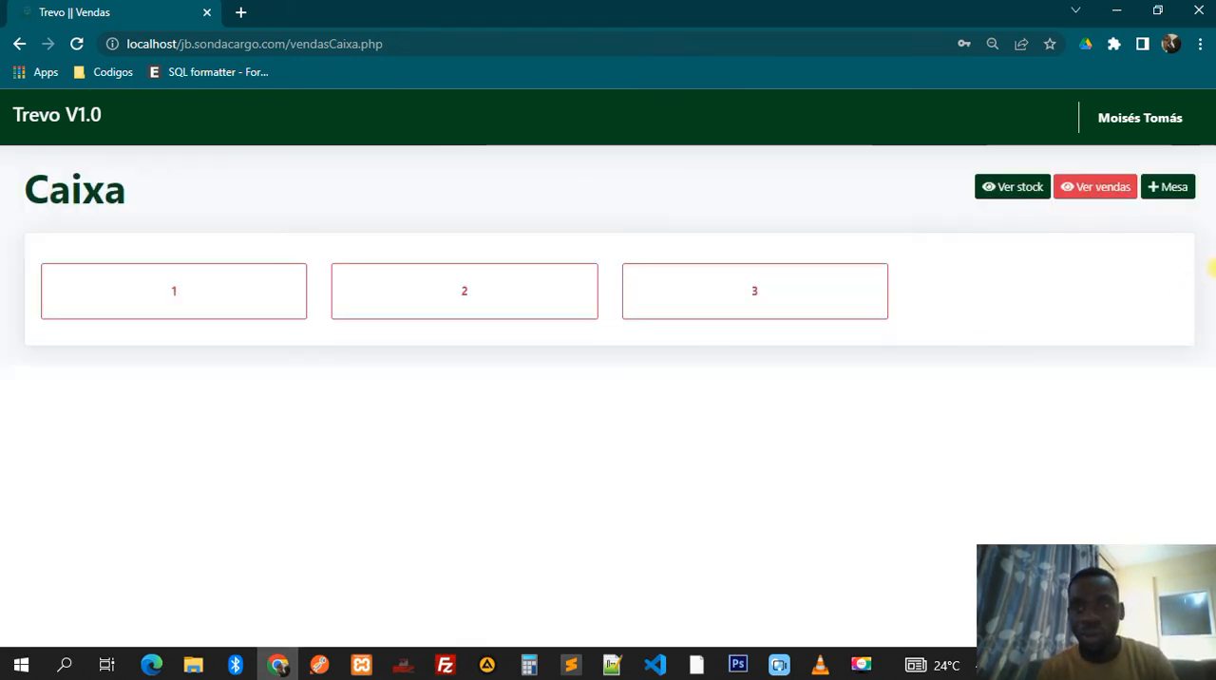
- Add table 000005 with "." as its description and Cliente Genérico as its client, and dismiss the confirmation
left_click(1171, 183)
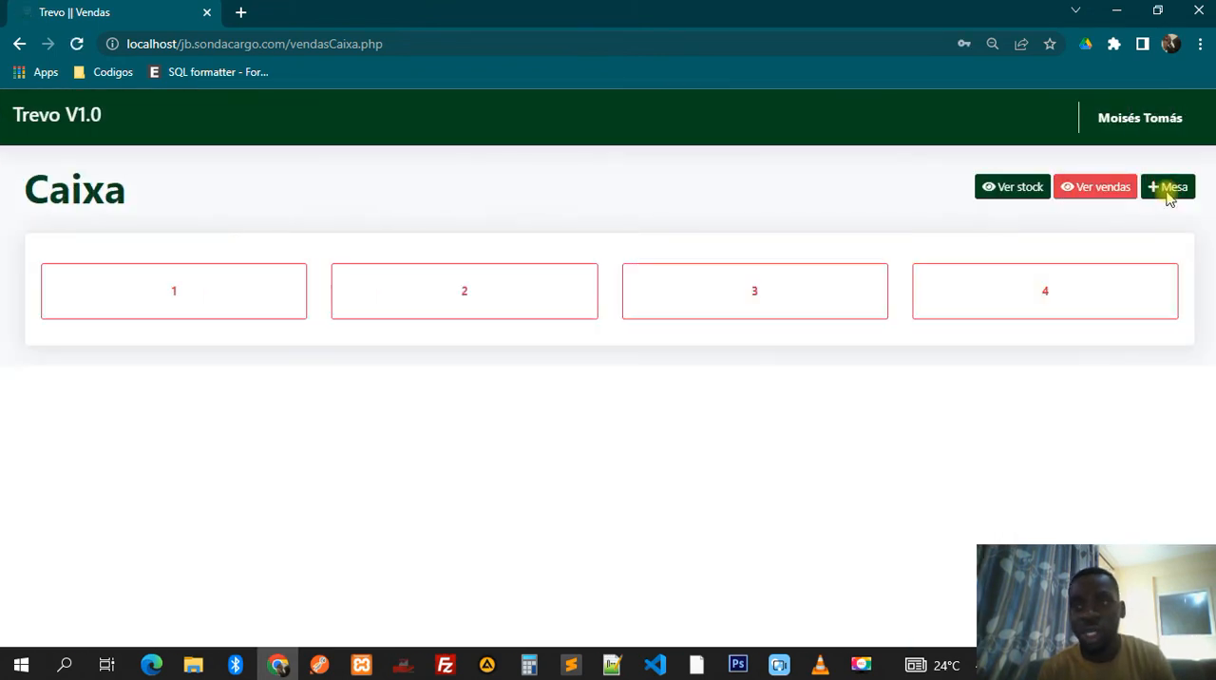
left_click(1171, 190)
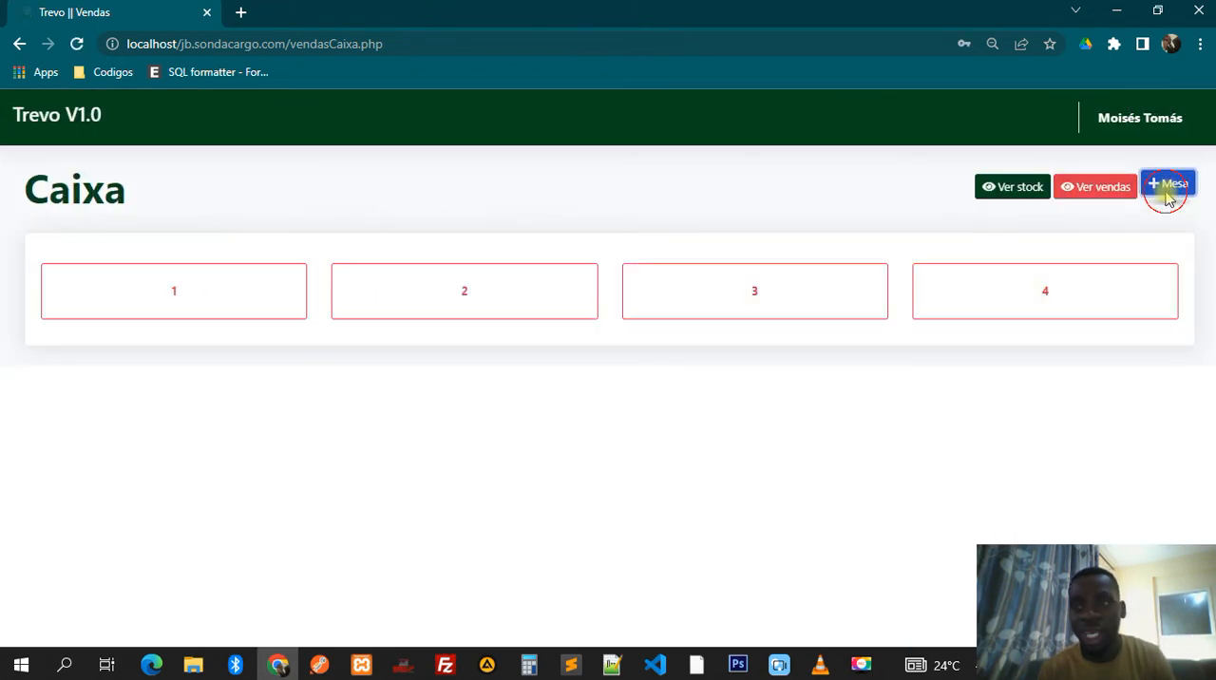
left_click(584, 276)
type("..")
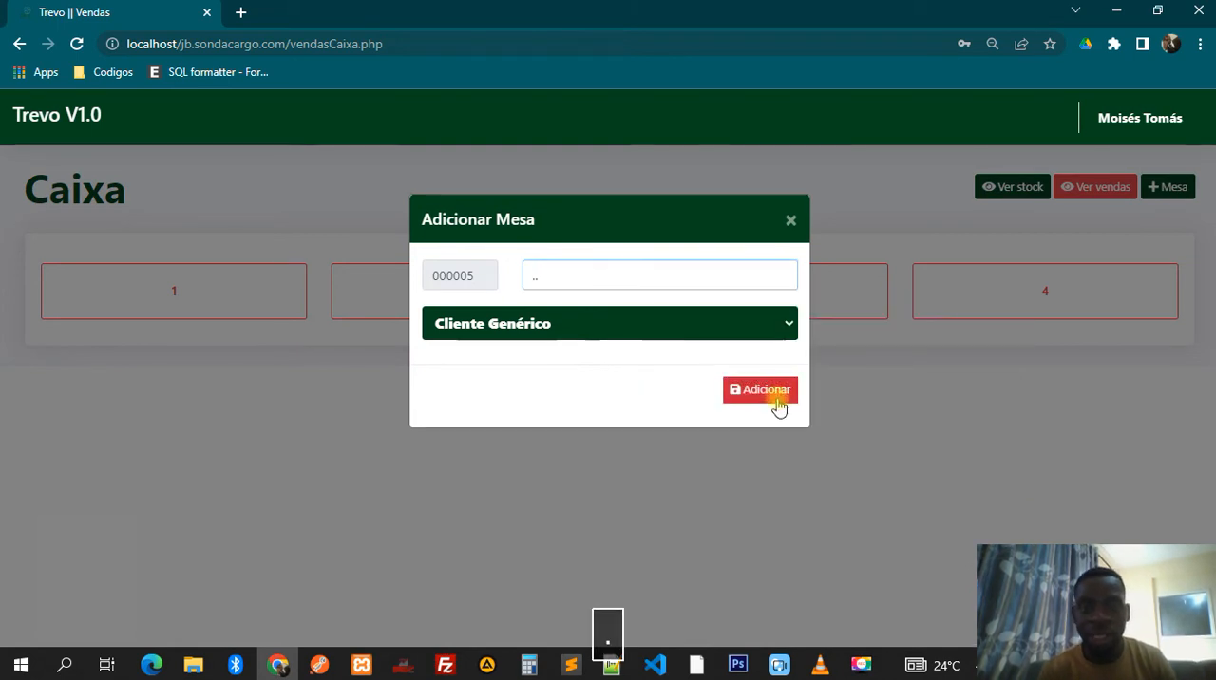
left_click(772, 394)
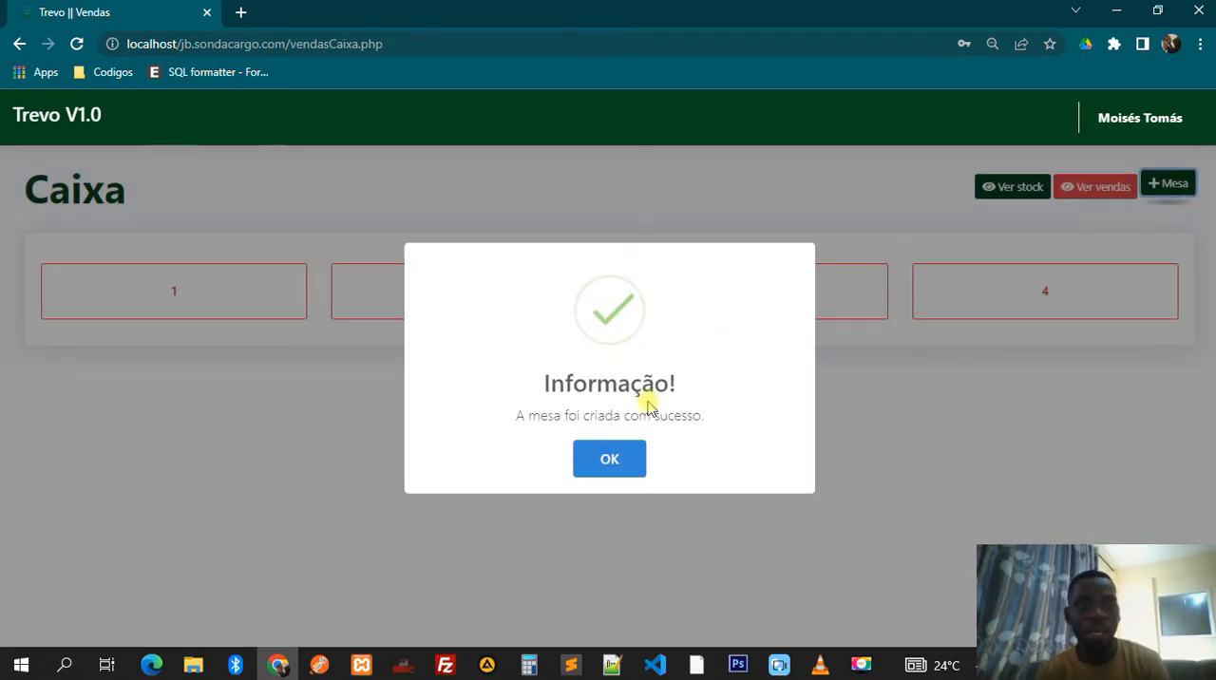
left_click(609, 458)
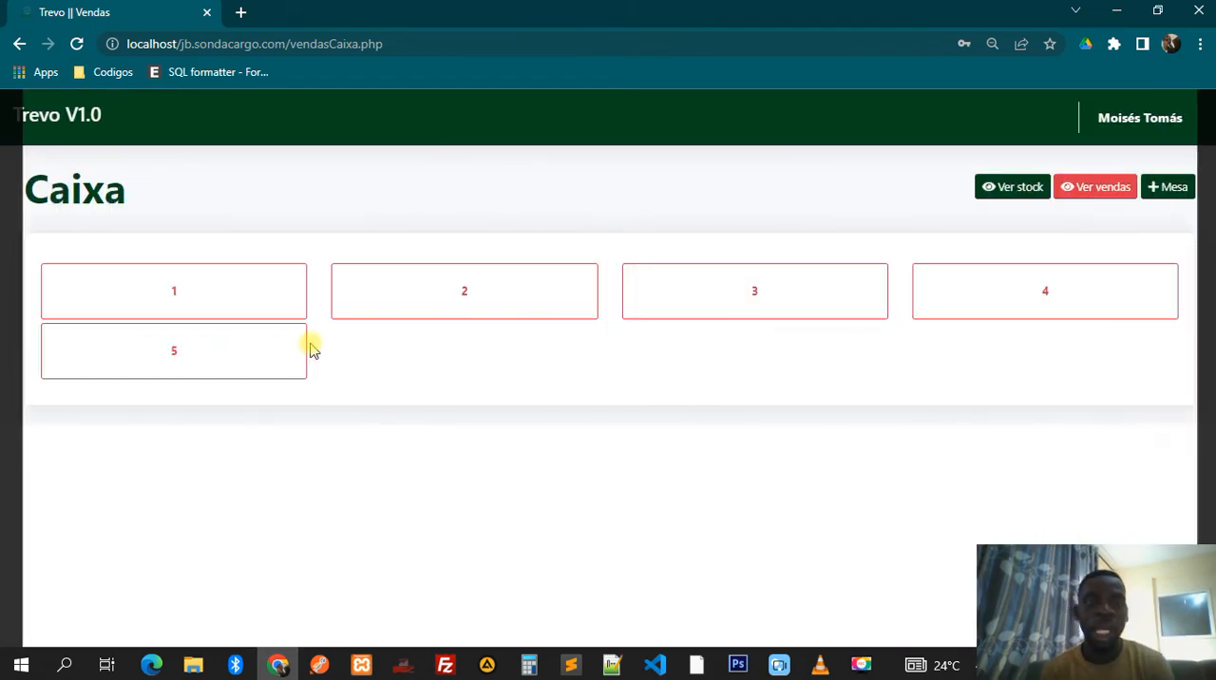
- Open table 1, Chapeu Rosa, and select 2M FLOW LATA as the product to add to its order
left_click(221, 298)
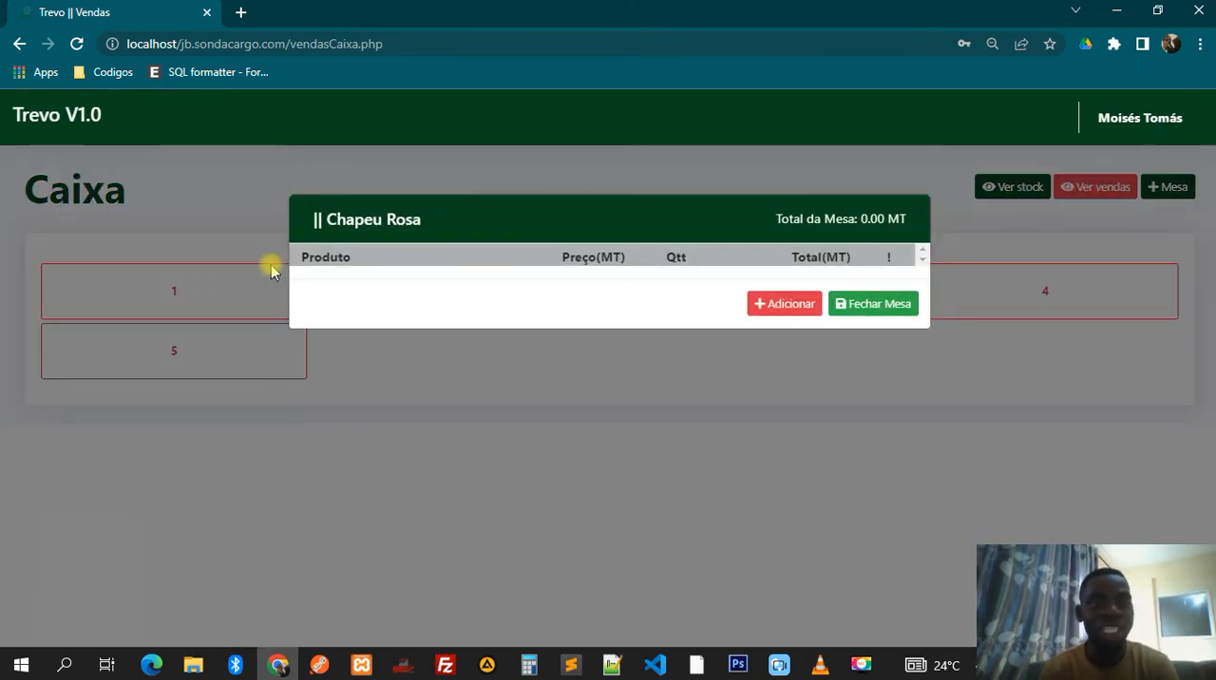
left_click_drag(323, 220, 424, 228)
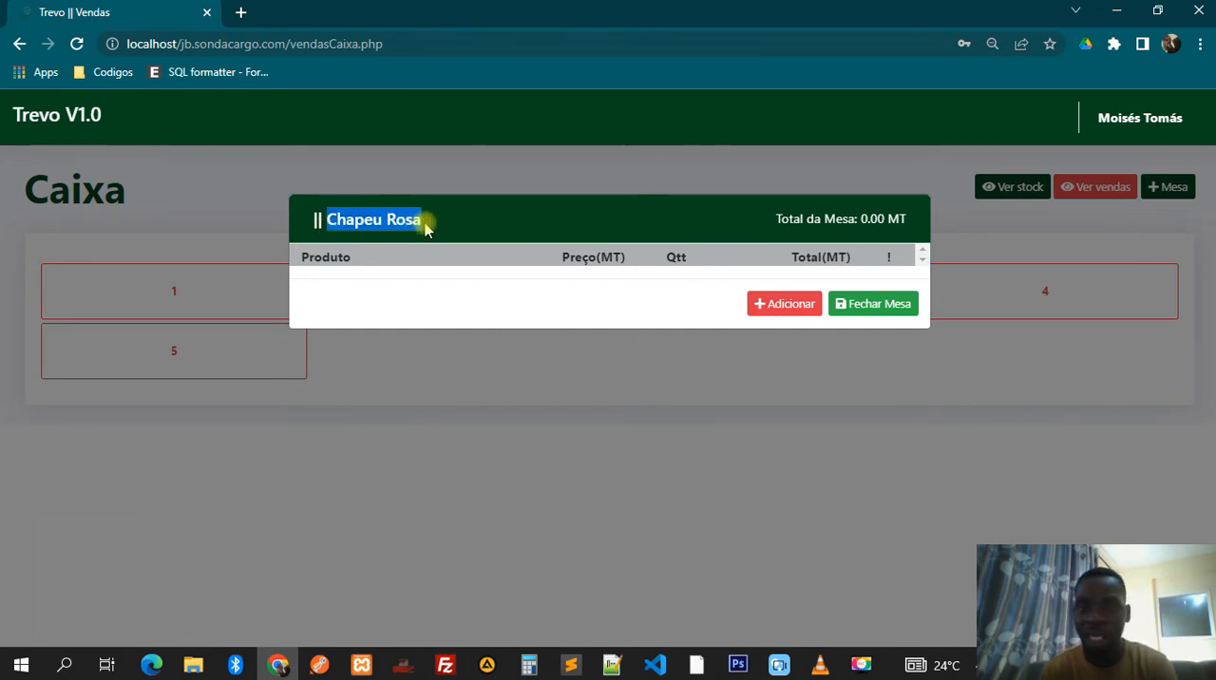
left_click(329, 285)
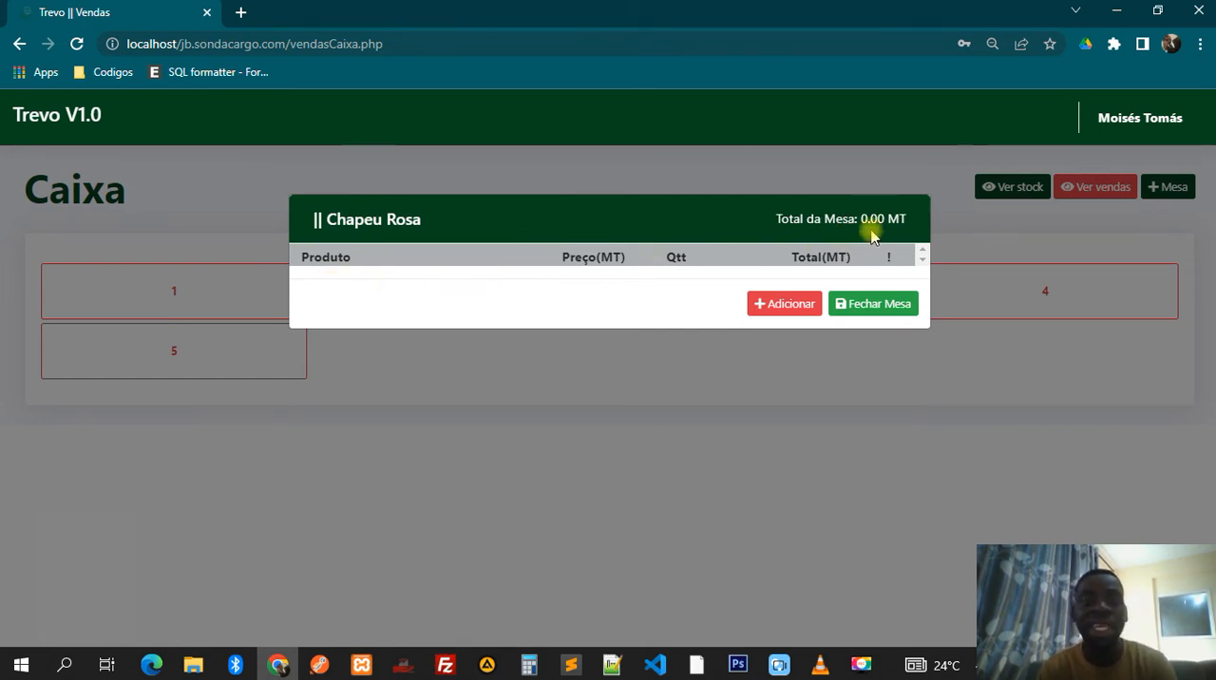
left_click(794, 308)
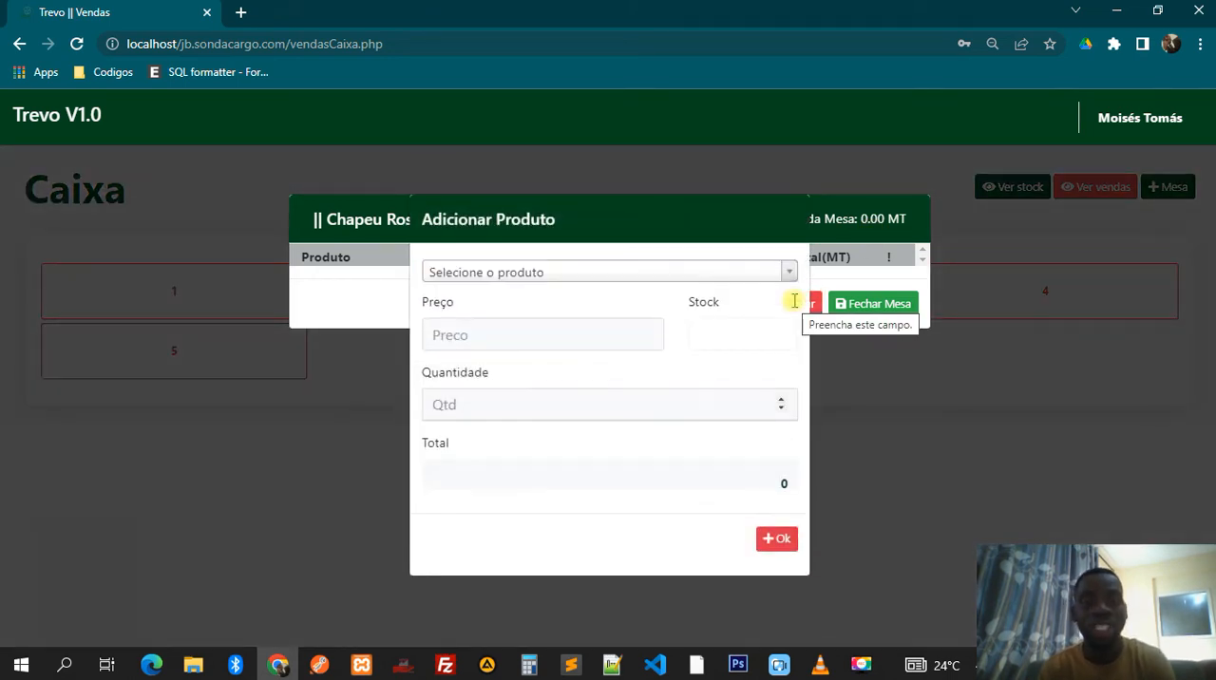
left_click(644, 283)
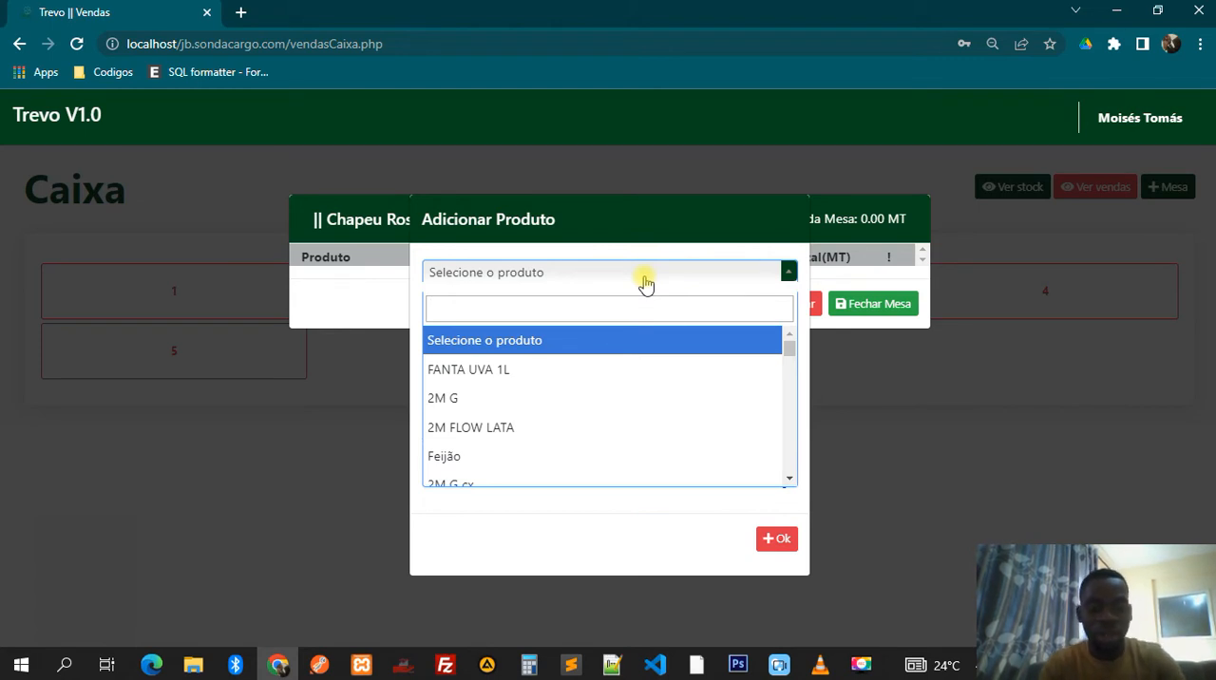
type("2m")
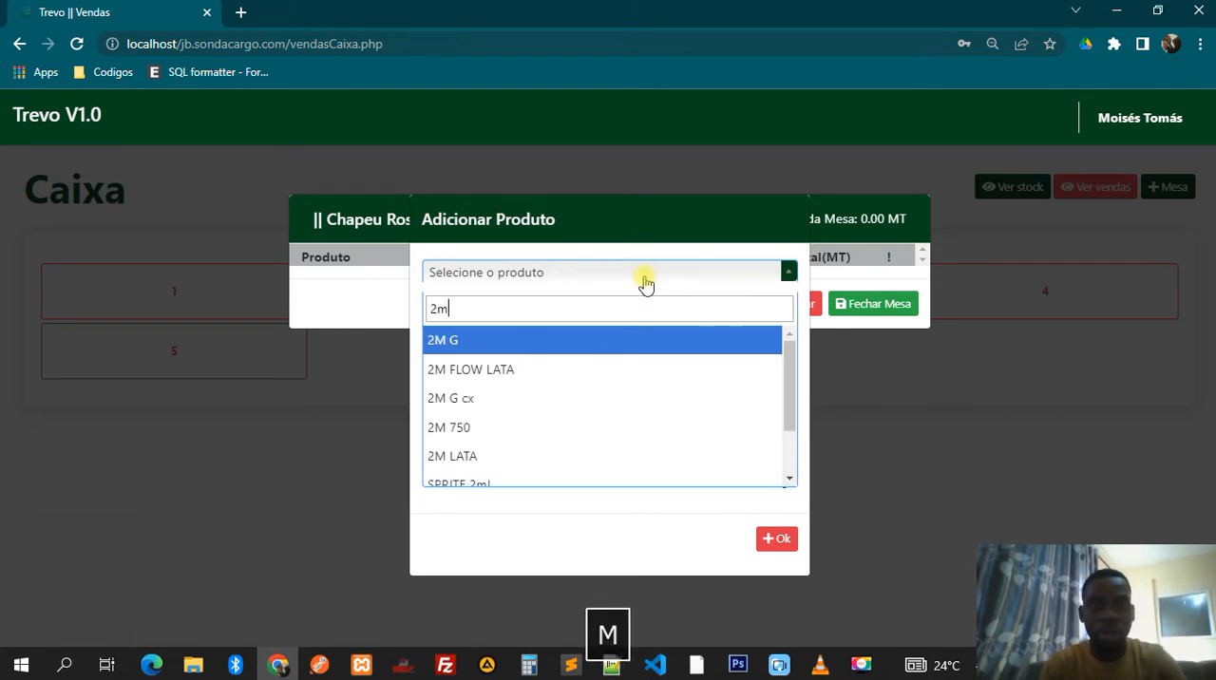
left_click(476, 370)
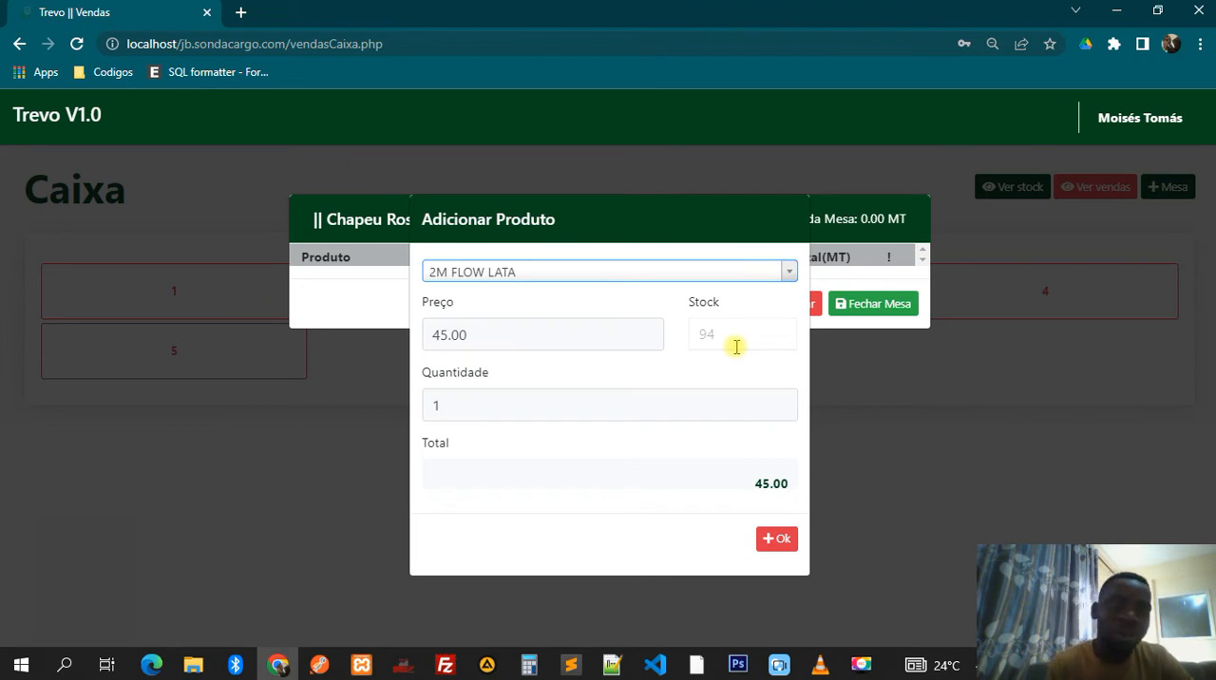
- Set the 2M FLOW LATA quantity to 5, add it to the table's order and dismiss the confirmation
left_click(760, 397)
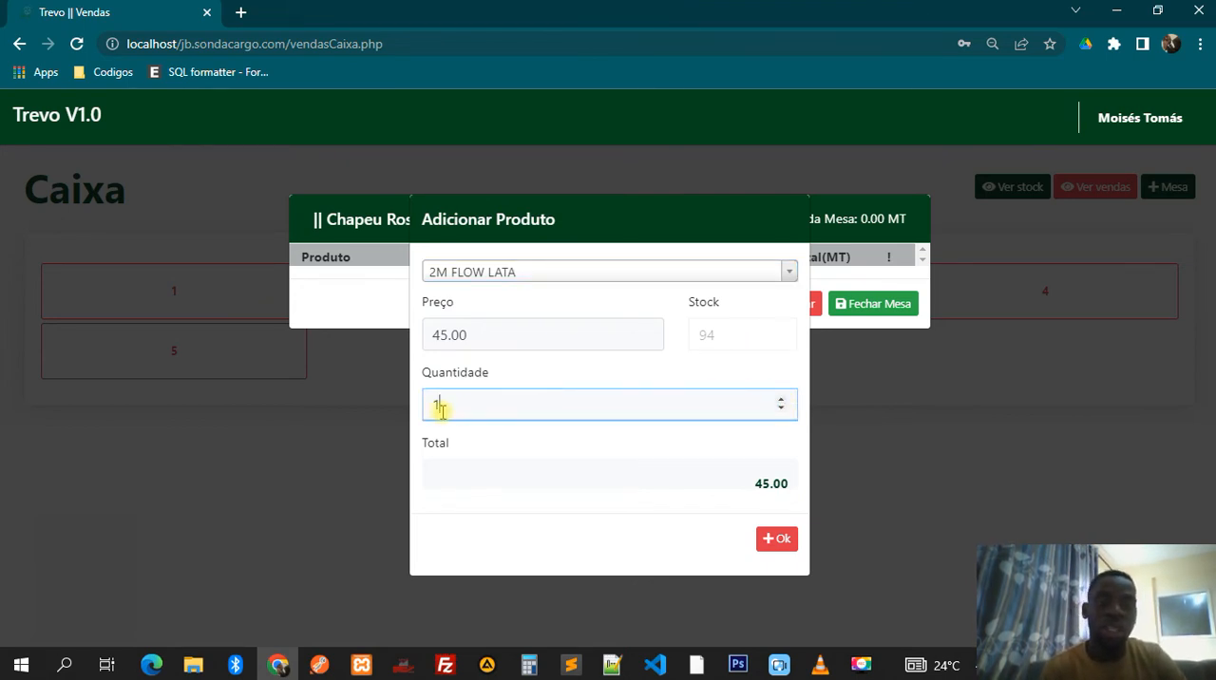
left_click_drag(443, 411, 434, 408)
type("5")
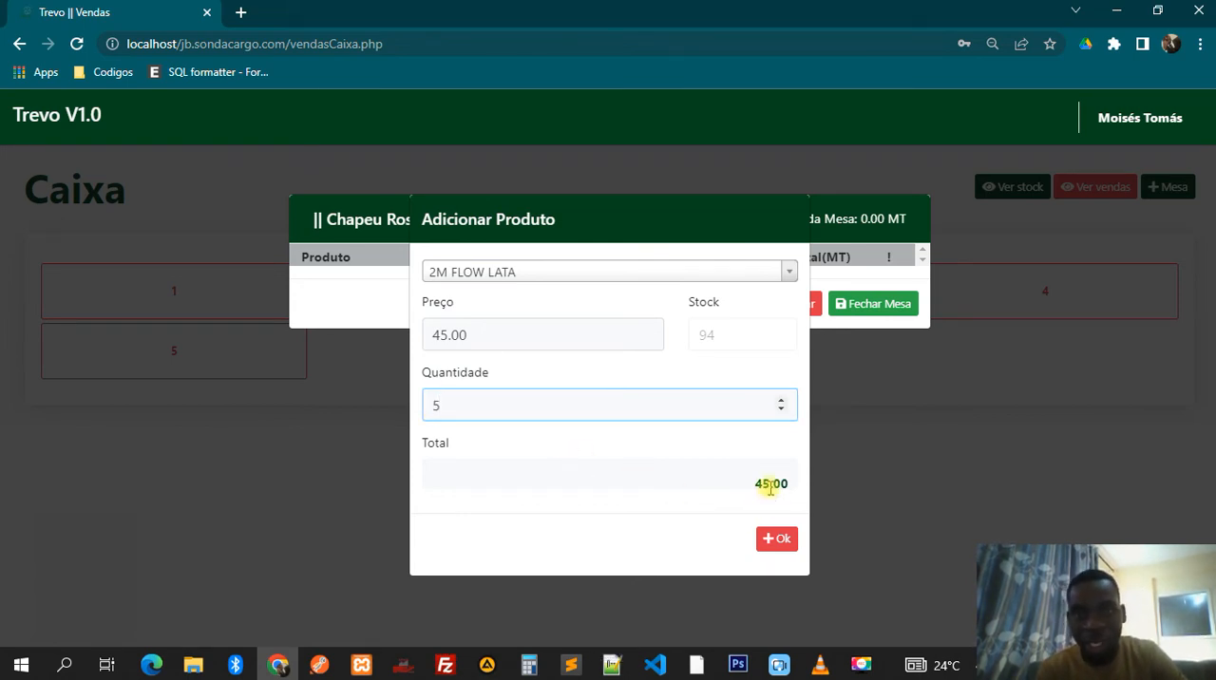
mouse_move(770, 489)
left_mouse_down()
mouse_move(801, 490)
mouse_move(770, 486)
left_mouse_up()
left_click(572, 324)
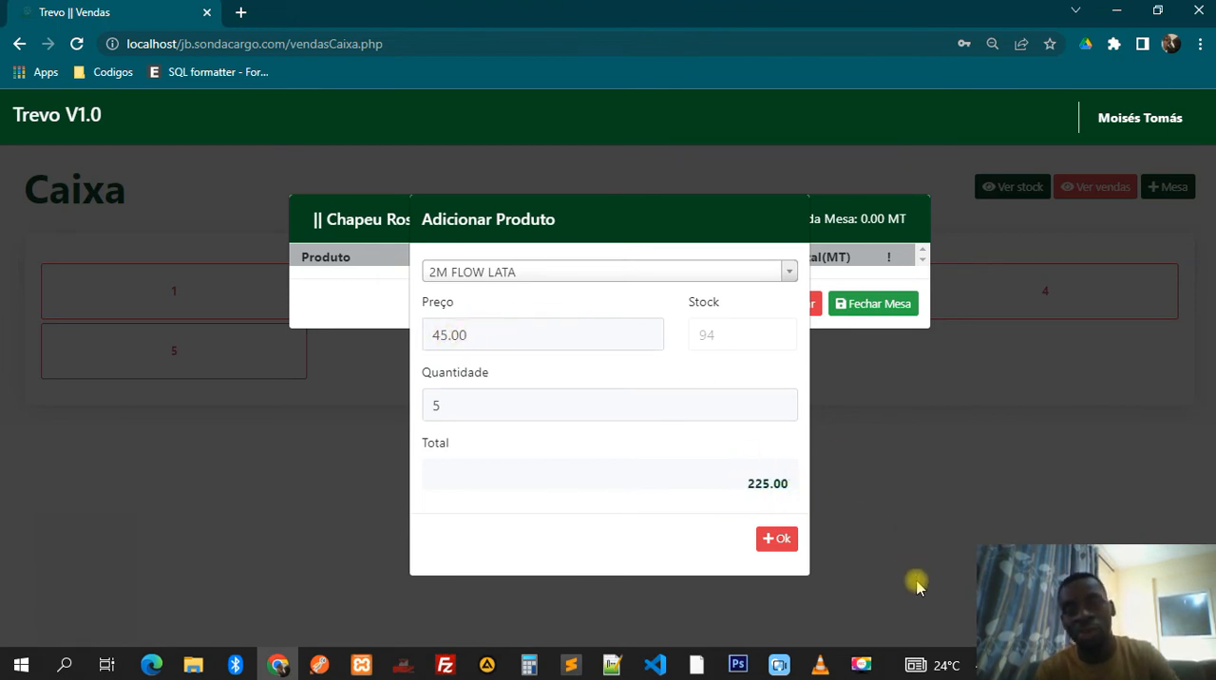
left_click(777, 548)
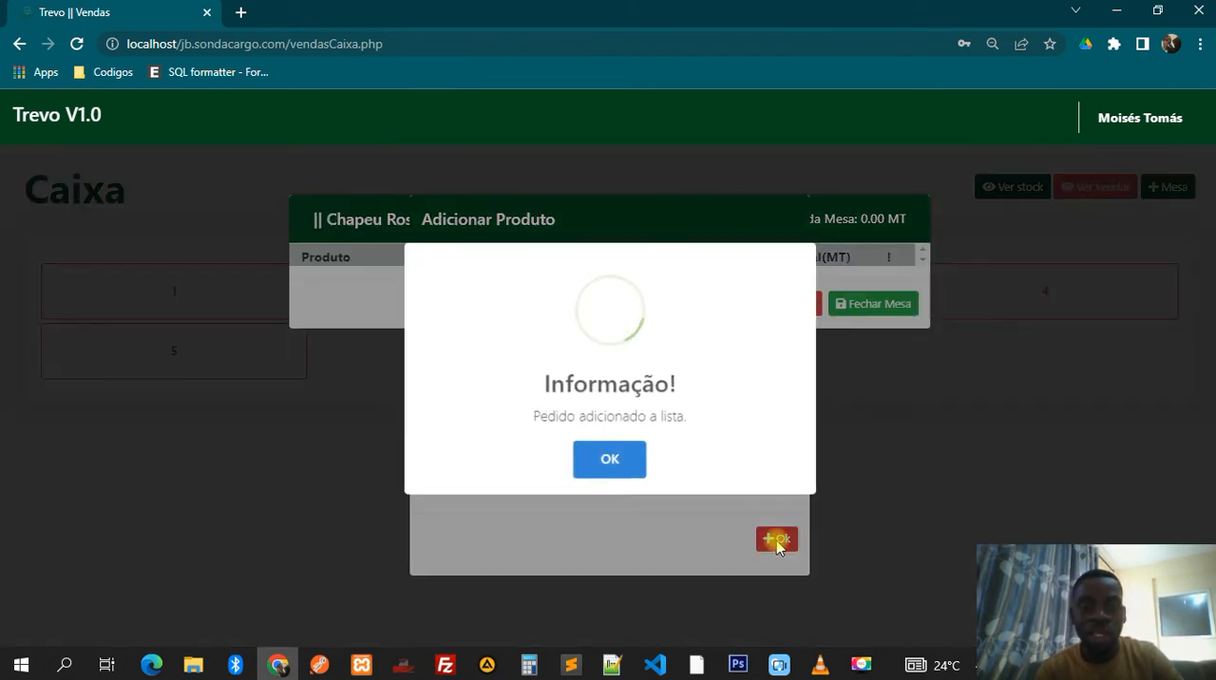
left_click(606, 458)
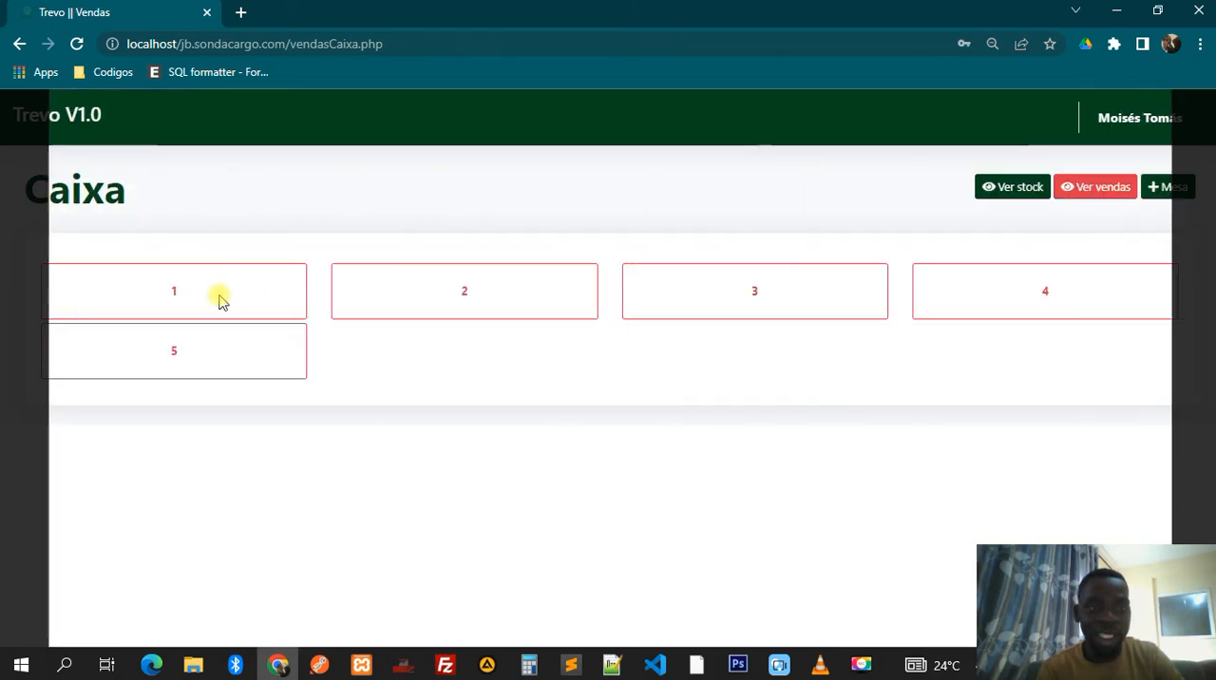
- Reopen table 1 and select FANTA LARANJA 2L as another product to add to its order
left_click(220, 301)
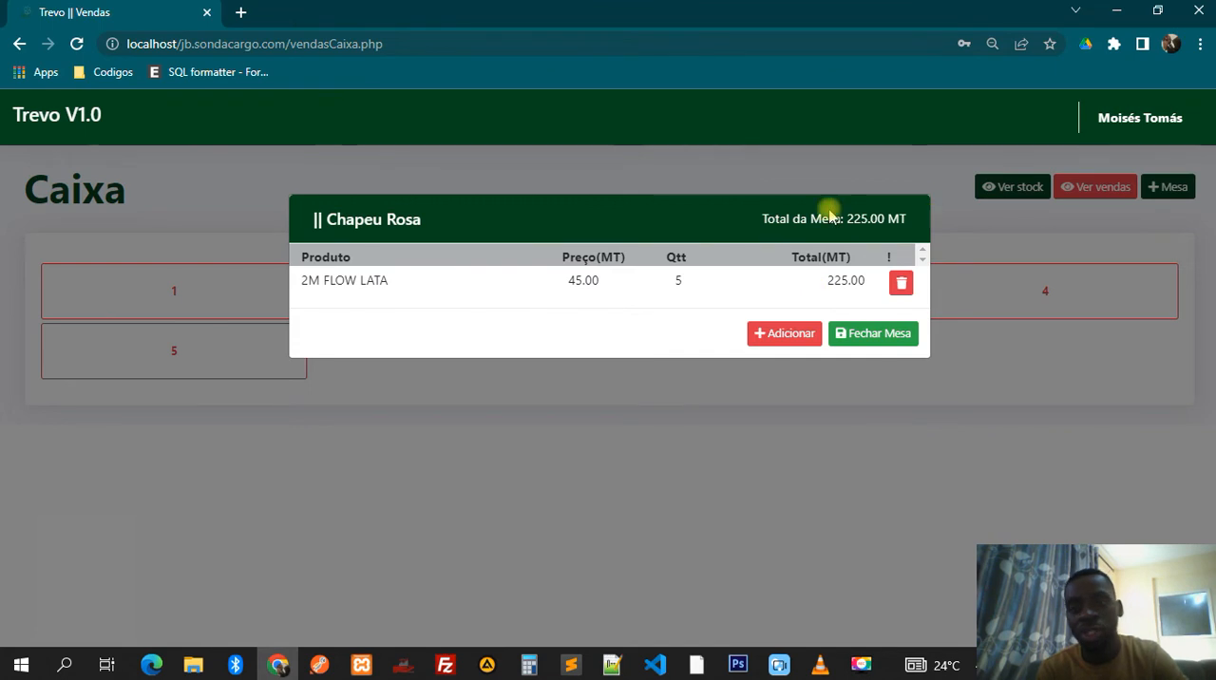
left_click(782, 334)
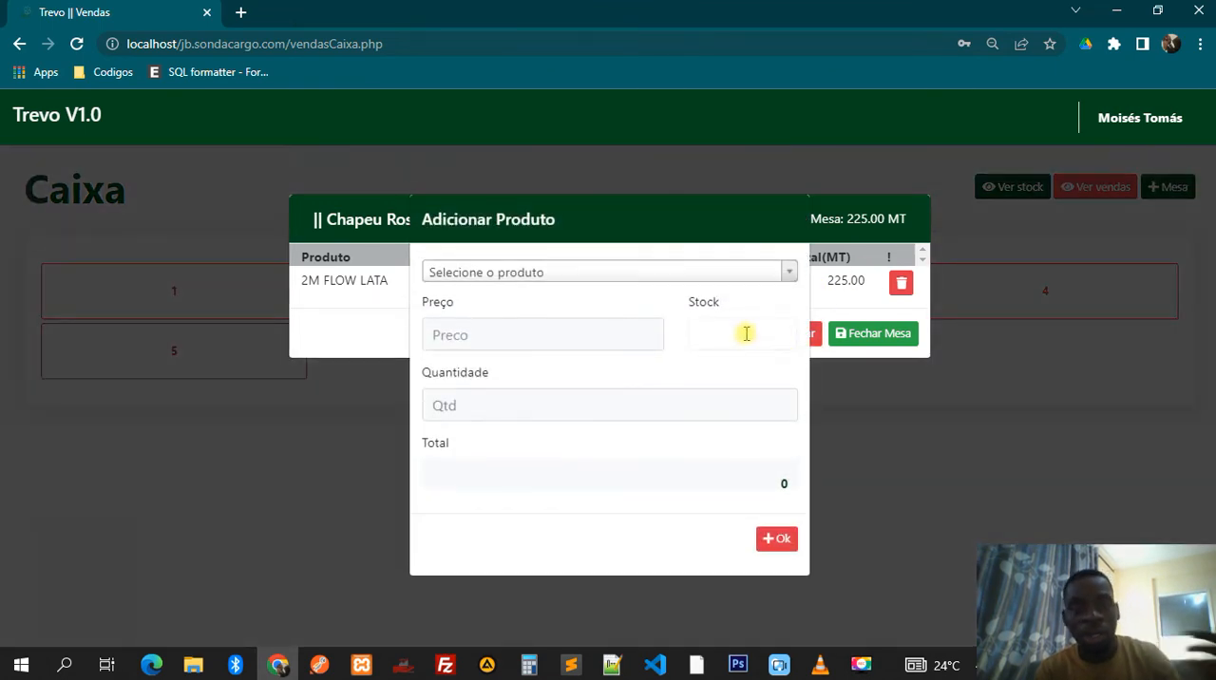
left_click(596, 281)
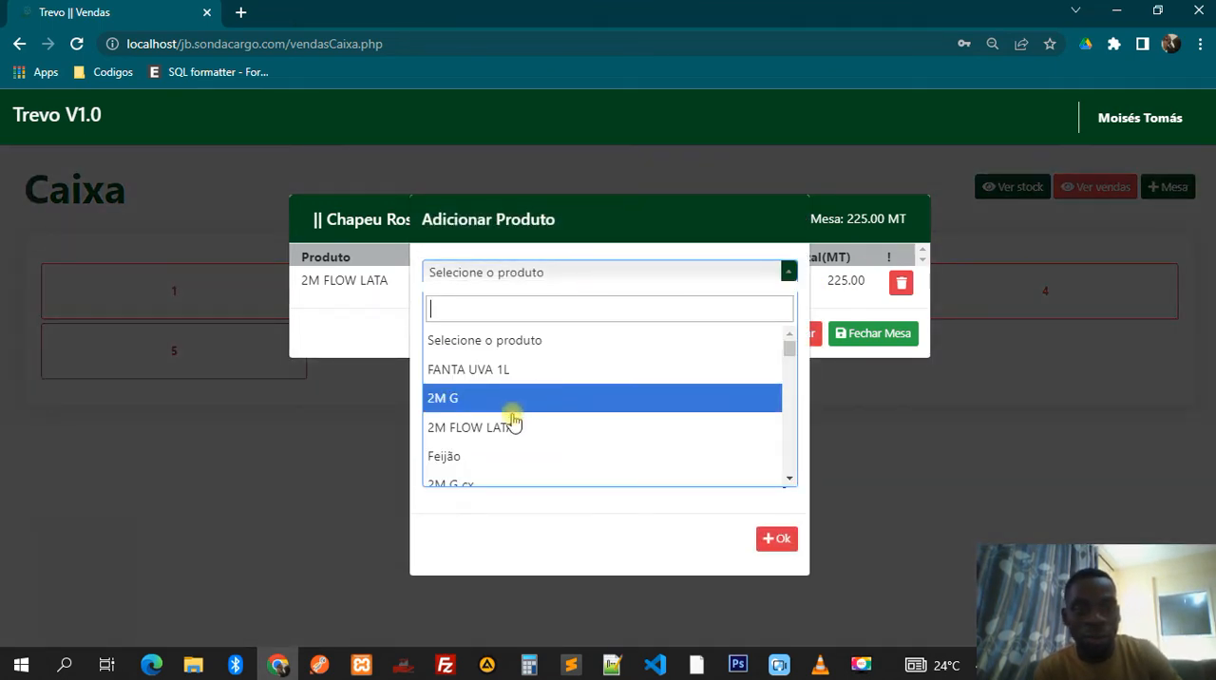
scroll(510, 426, "down", 3)
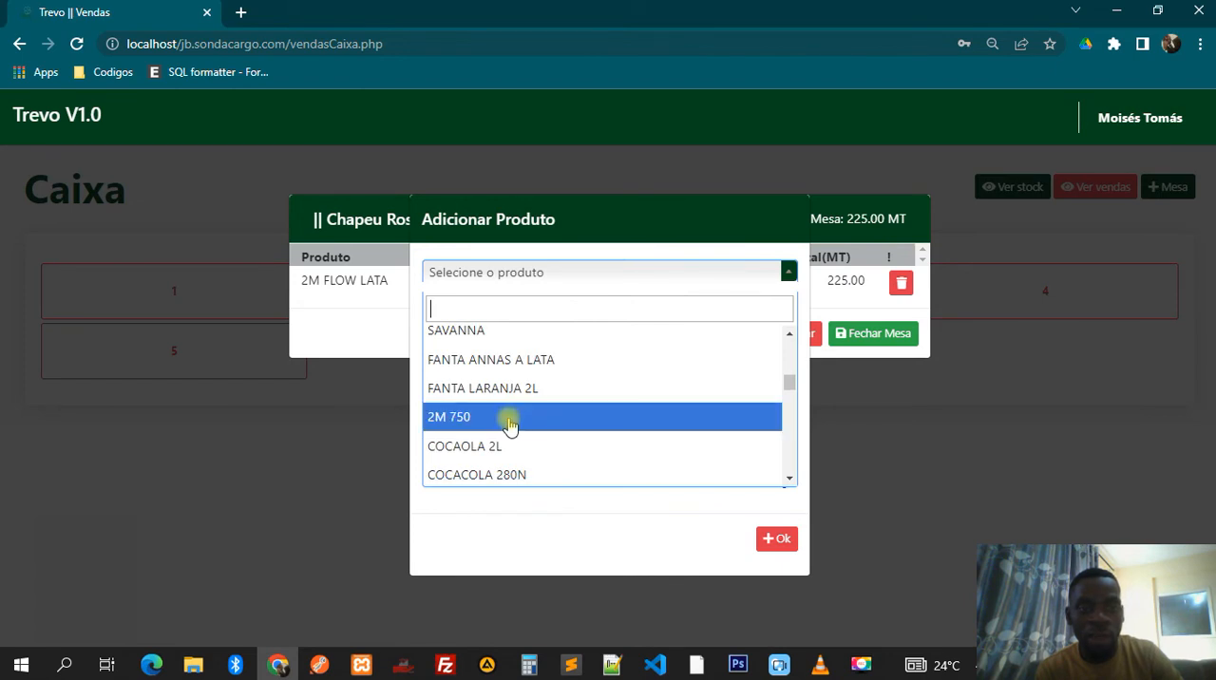
left_click(514, 392)
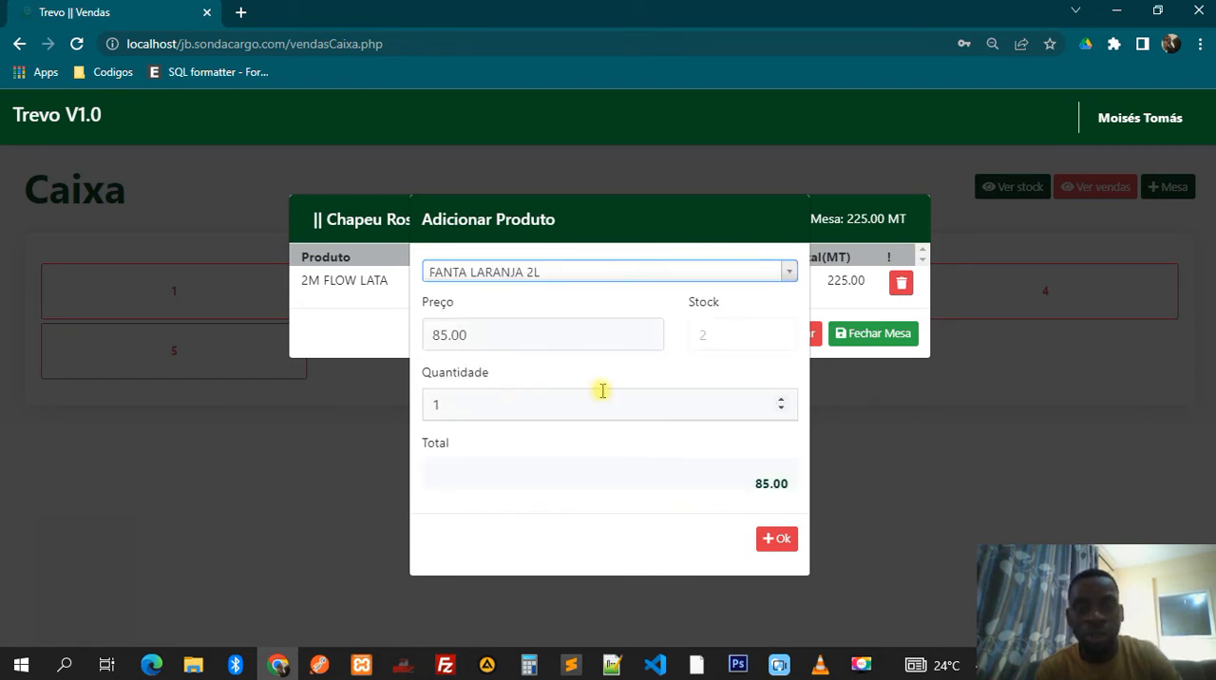
- Set the FANTA LARANJA 2L quantity to 2, add it to table 1's order and dismiss the confirmation
left_click(781, 401)
left_click(778, 538)
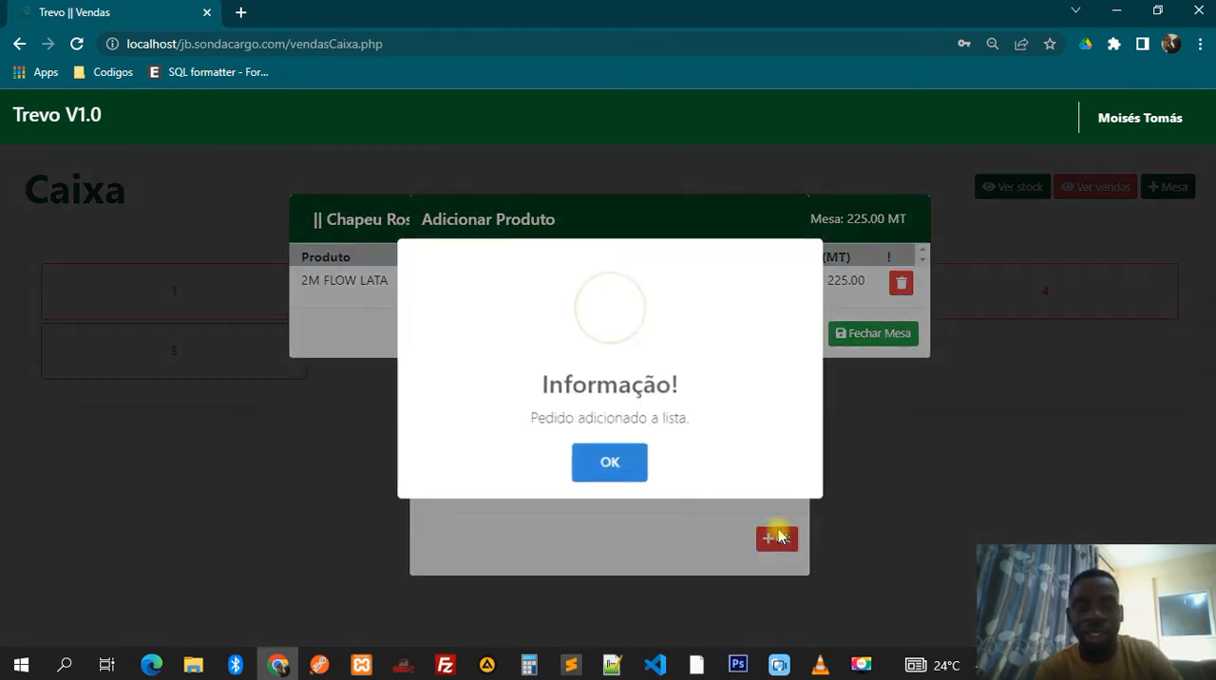
left_click(614, 463)
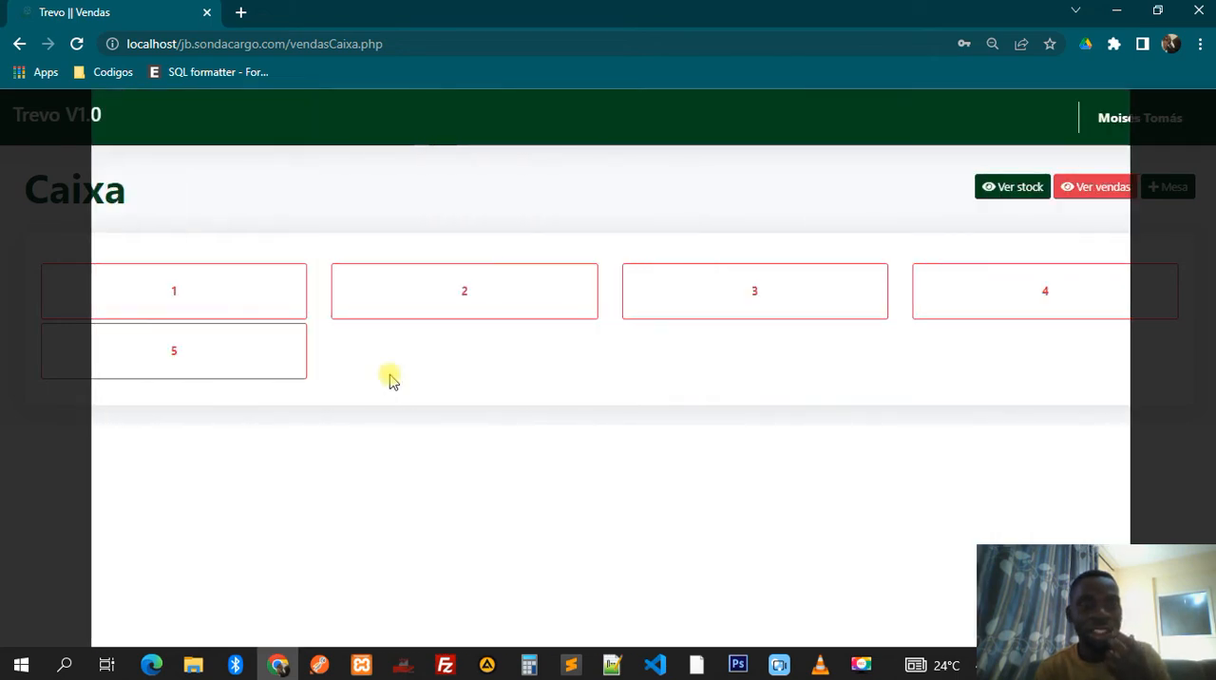
- Check the order of table 2, close it, and open table 1's order to review its products and total
left_click(400, 292)
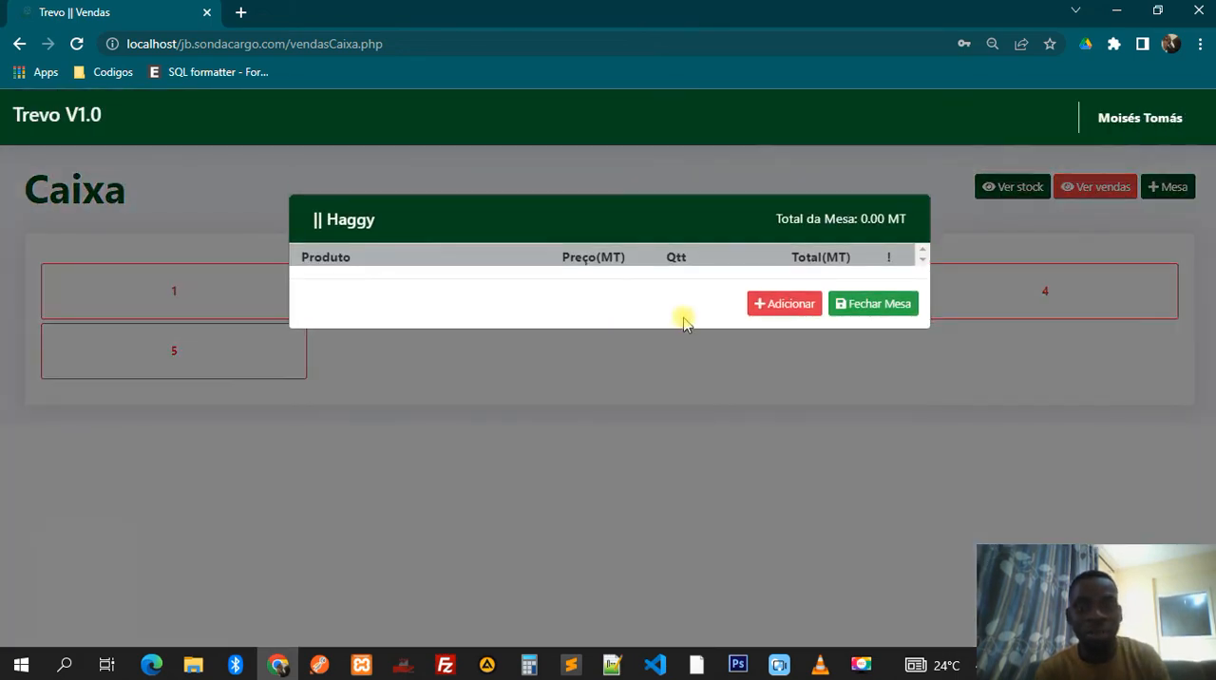
left_click(883, 399)
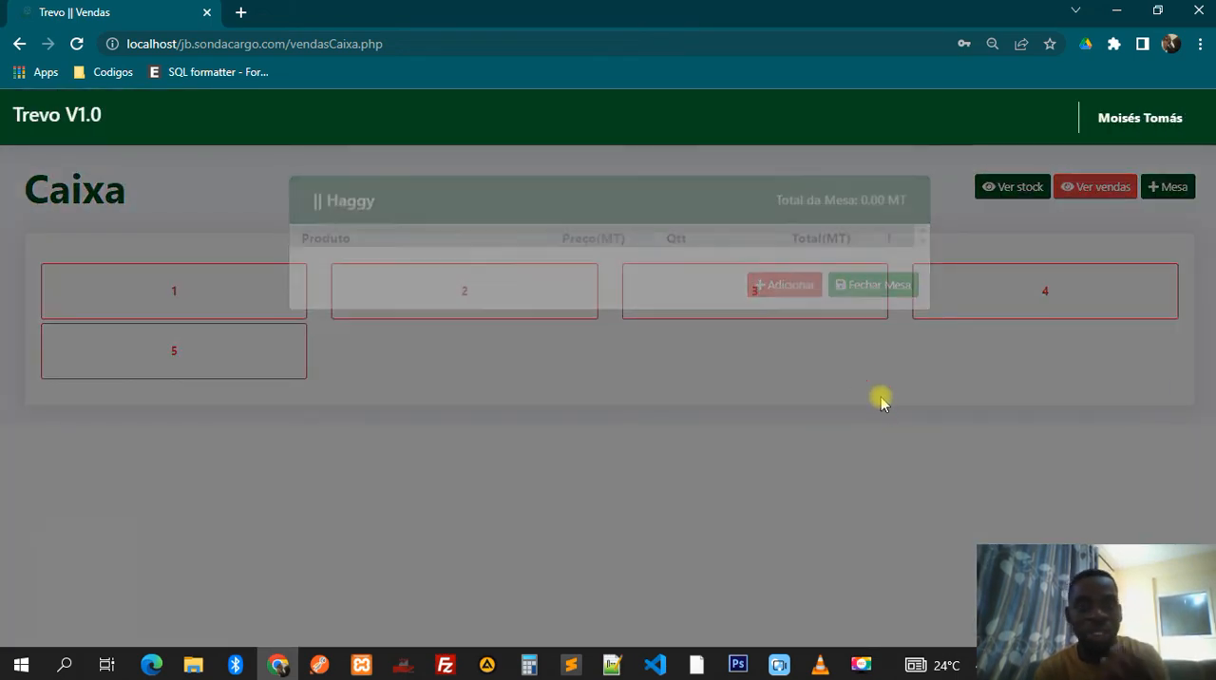
left_click(214, 306)
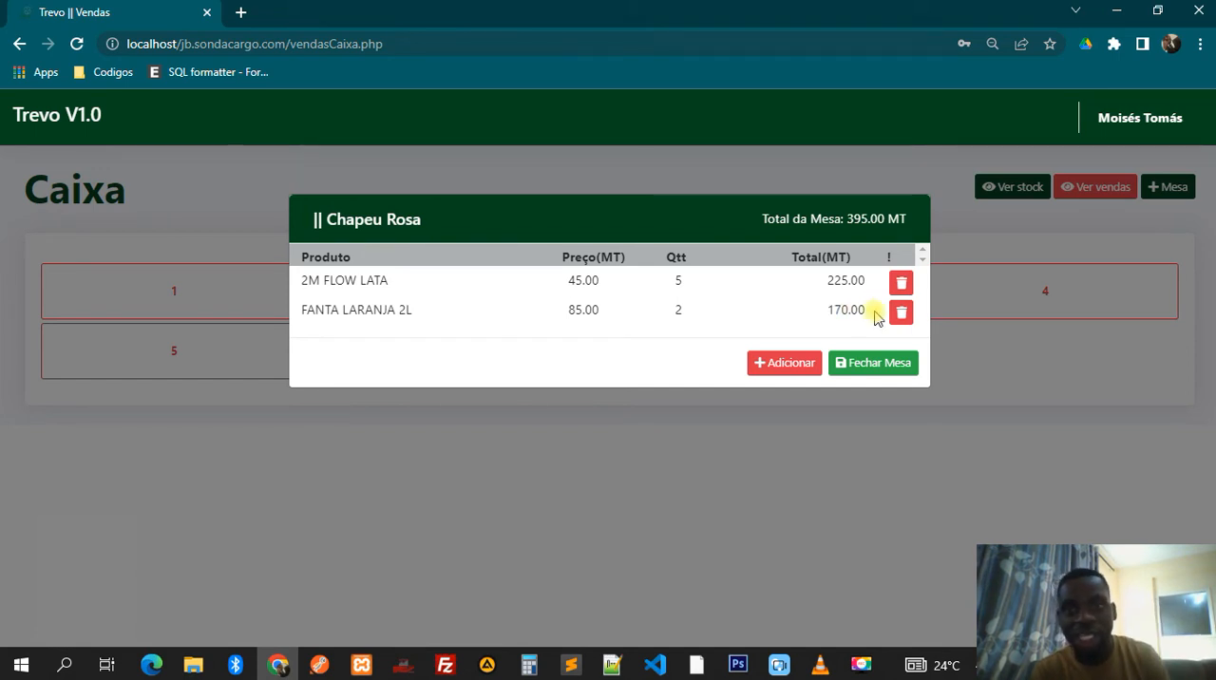
- Add the product 2M G with a quantity of 10 to table 1's order and dismiss the confirmation
left_click(798, 363)
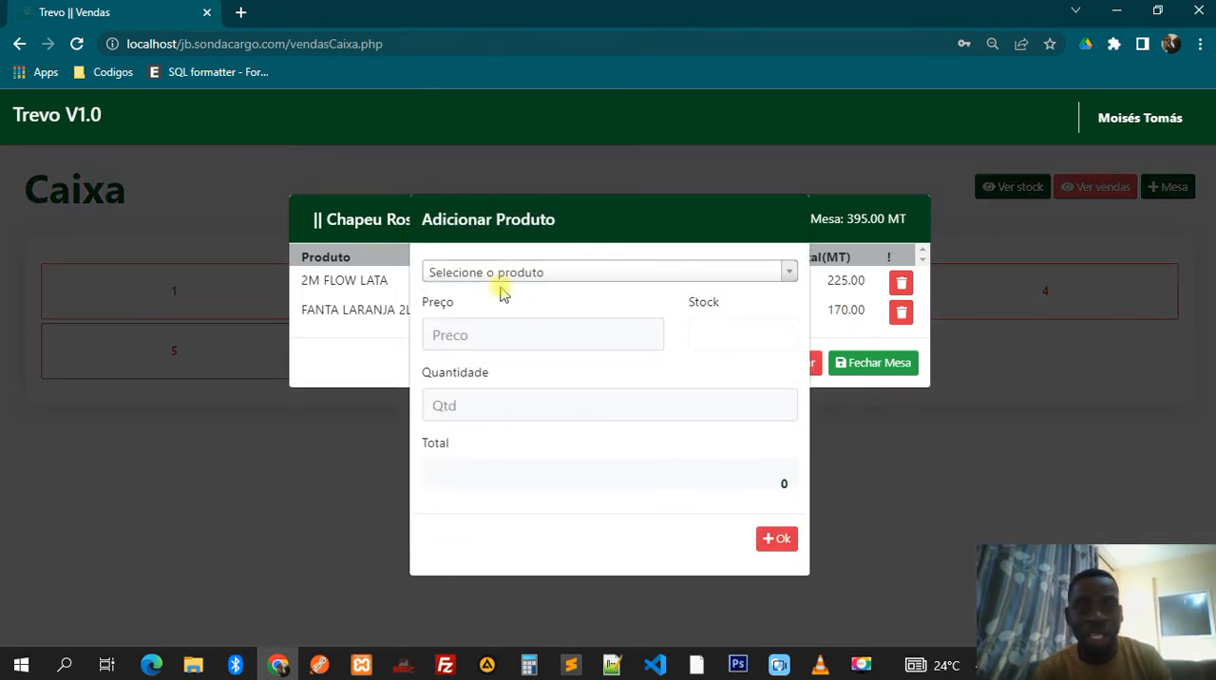
left_click(502, 276)
left_click(483, 398)
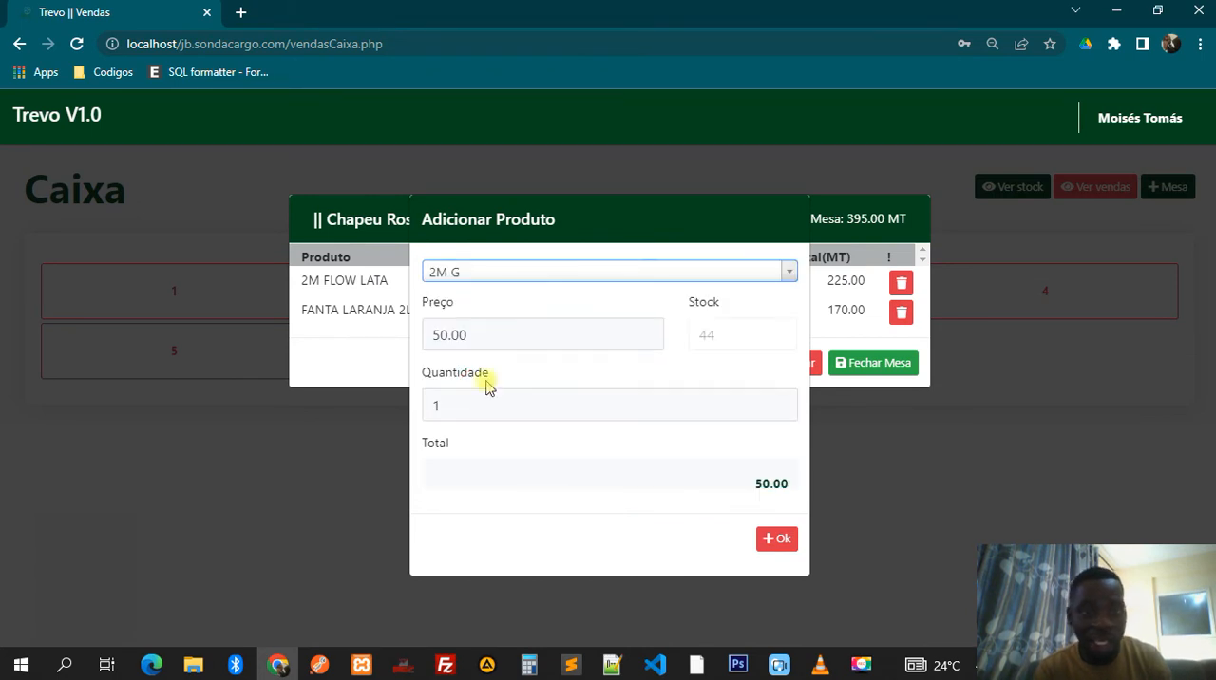
left_click(780, 400)
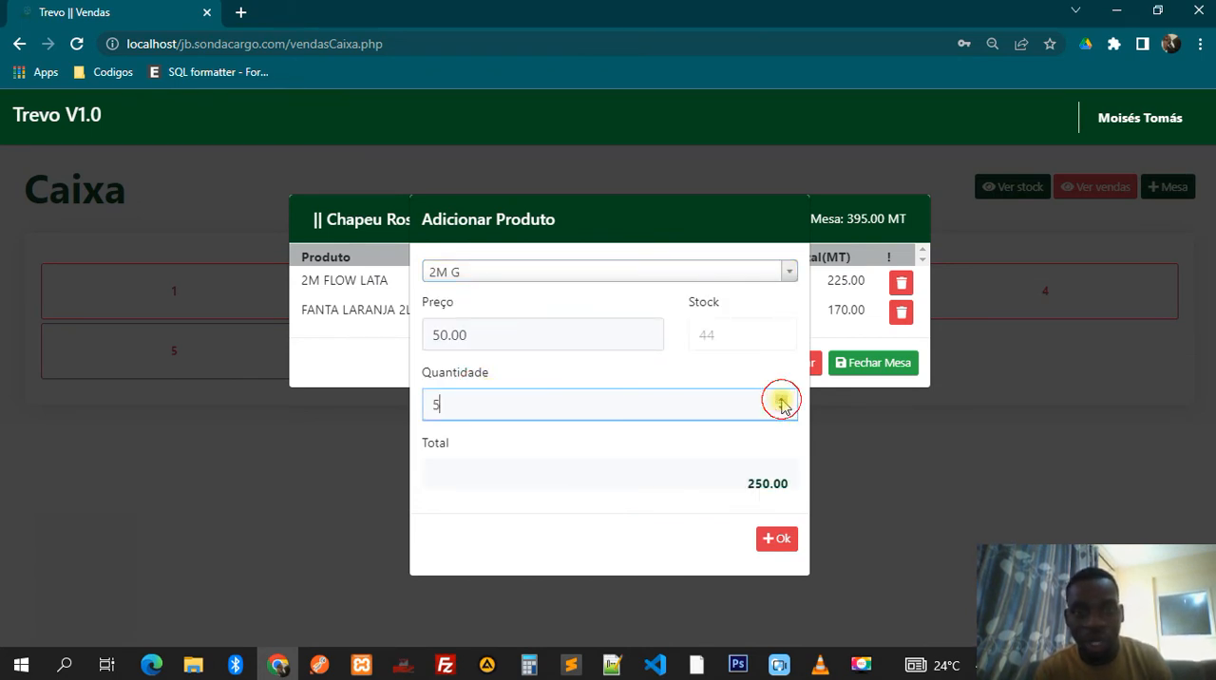
left_click(780, 400)
left_click(770, 539)
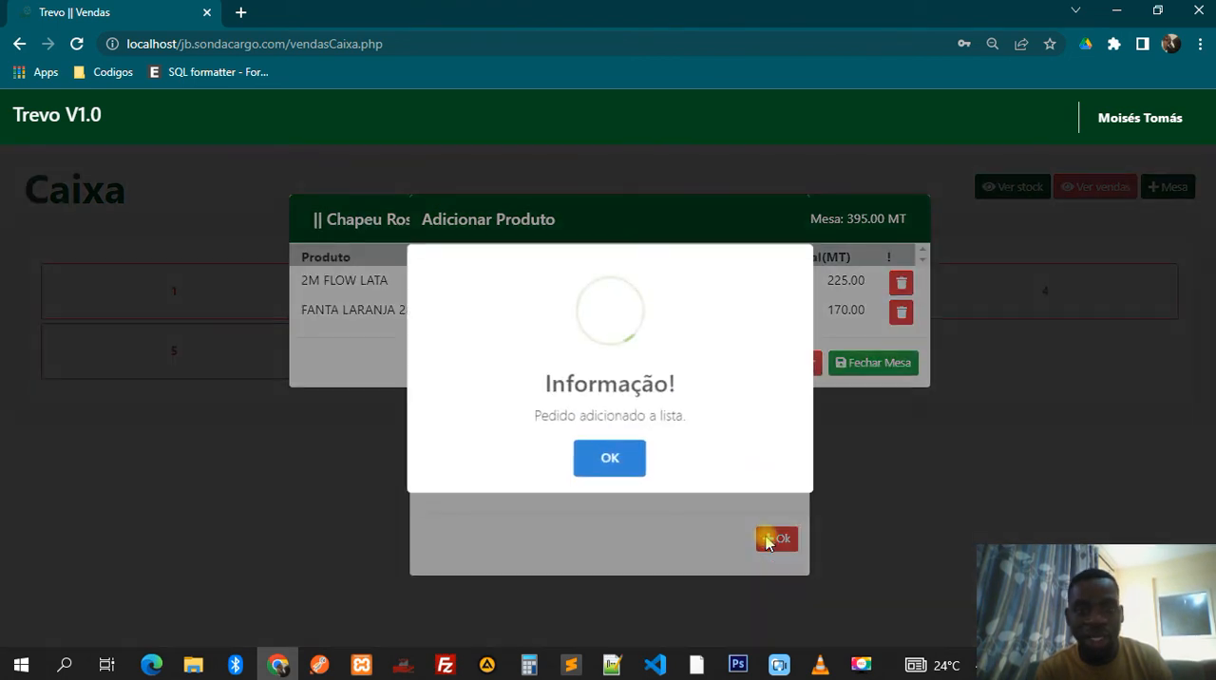
left_click(619, 458)
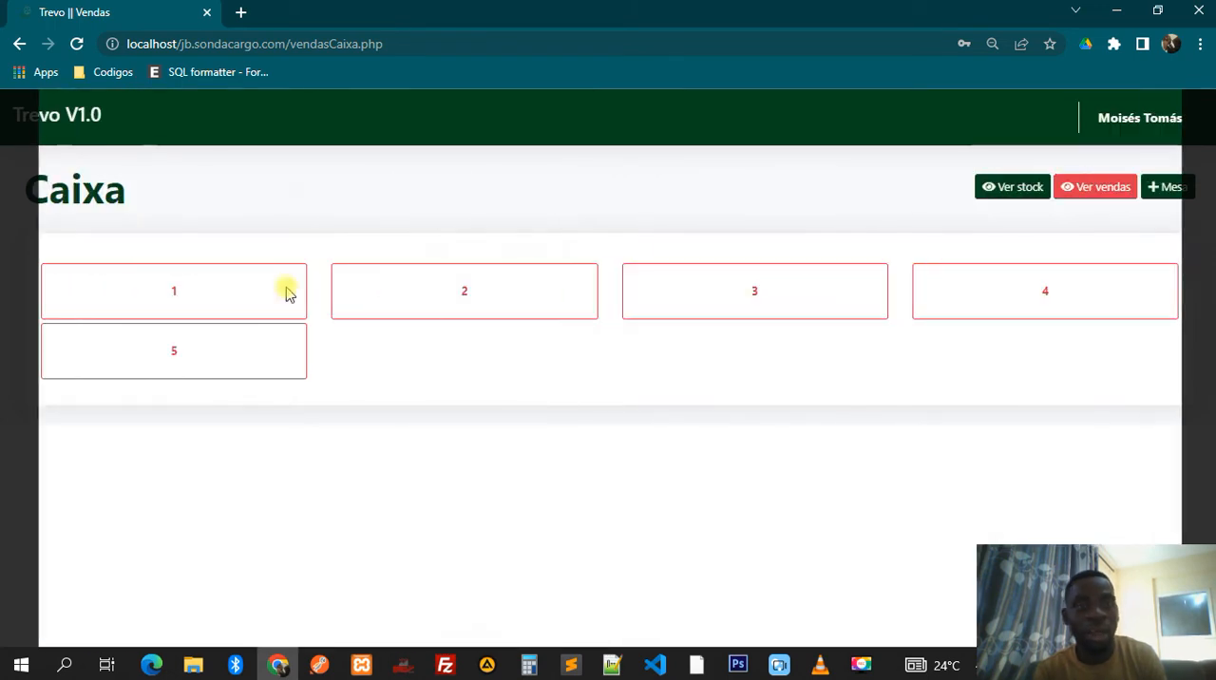
- Reopen table 1, return the 2M G item from its order, and dismiss the confirmation
left_click(286, 289)
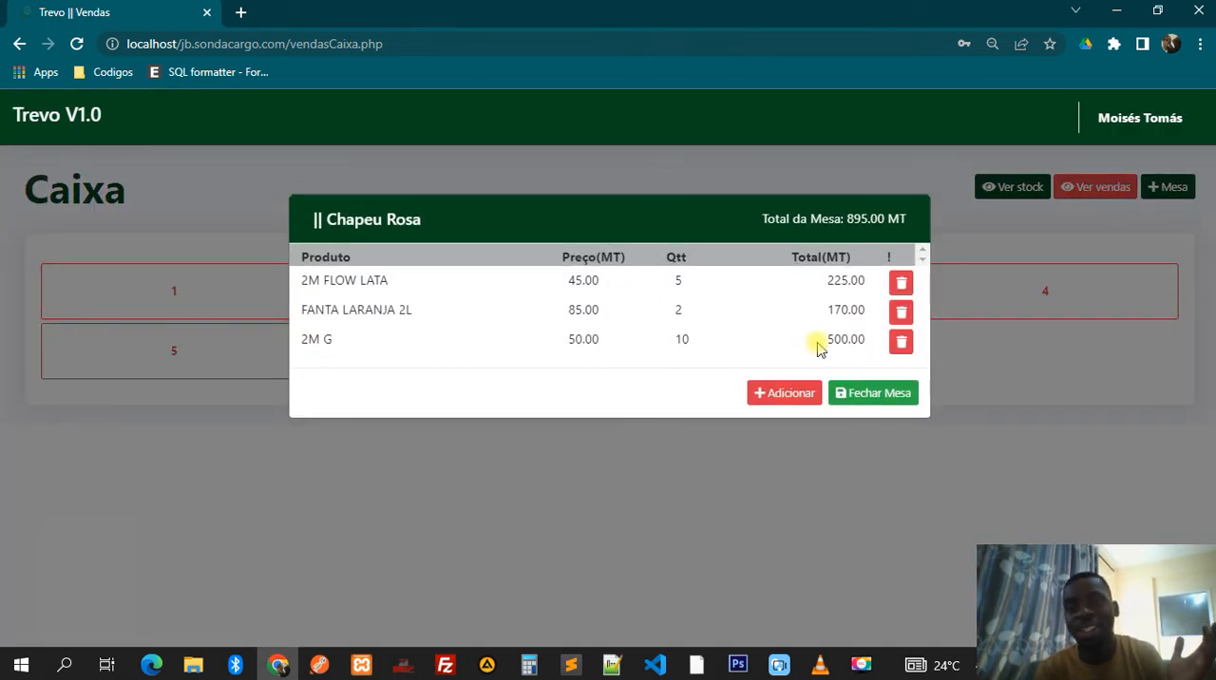
left_click(899, 340)
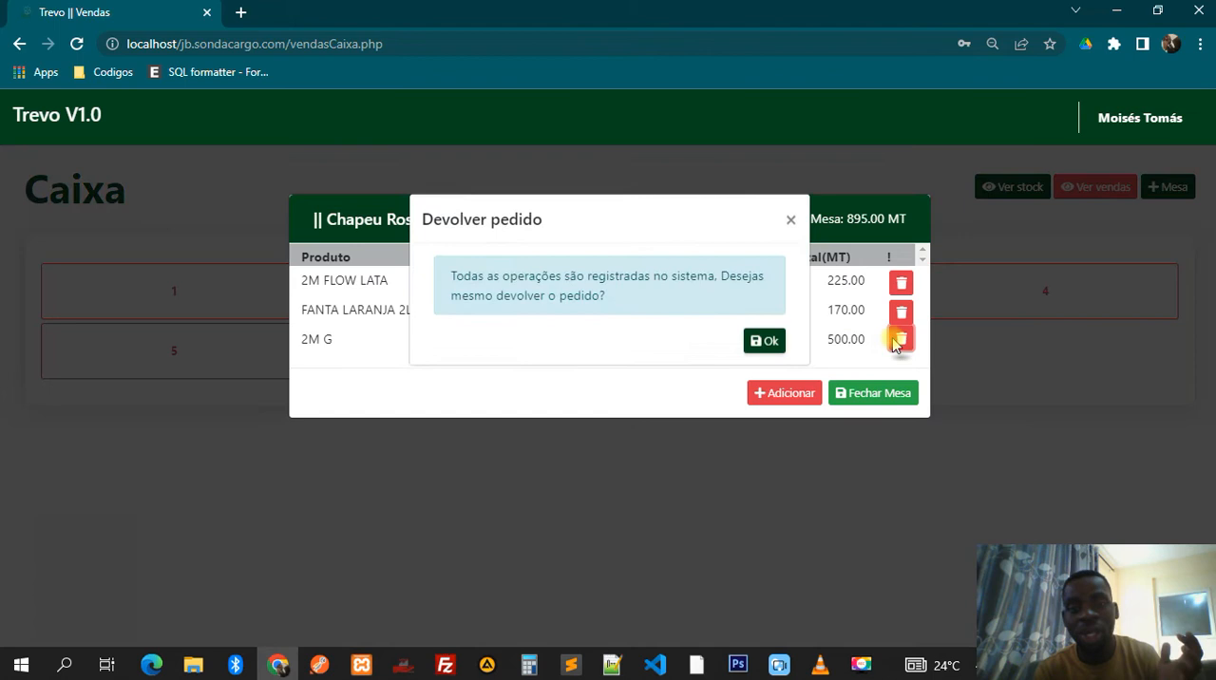
left_click(766, 338)
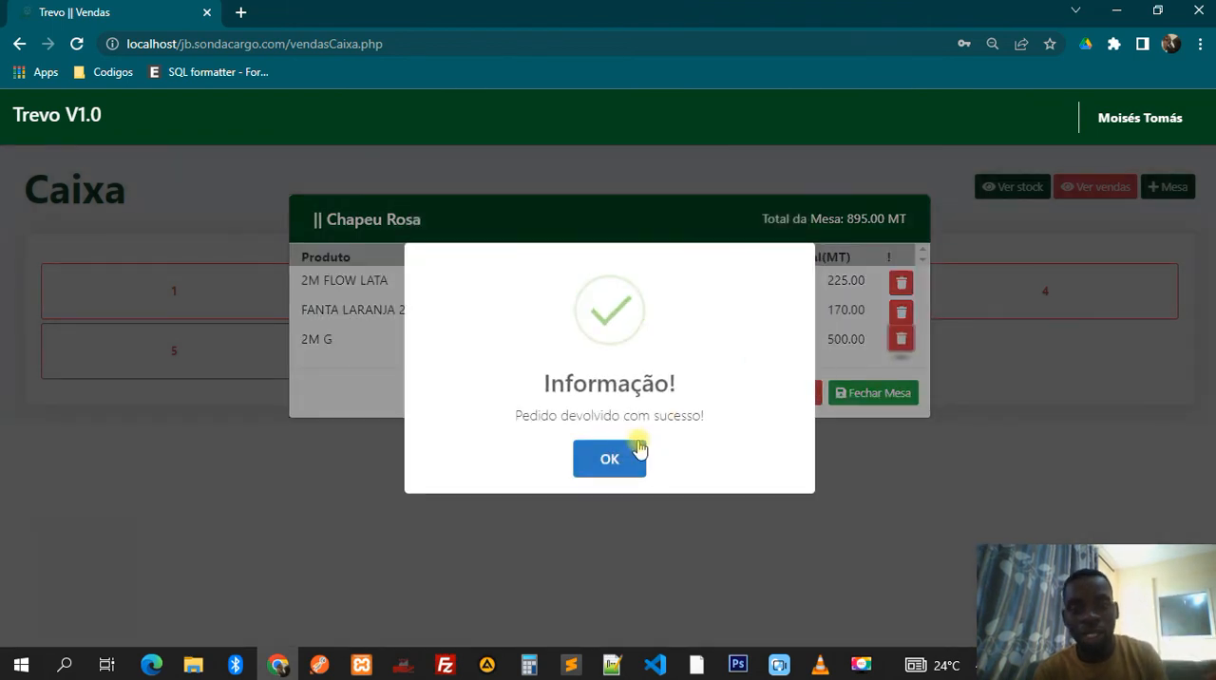
left_click(637, 447)
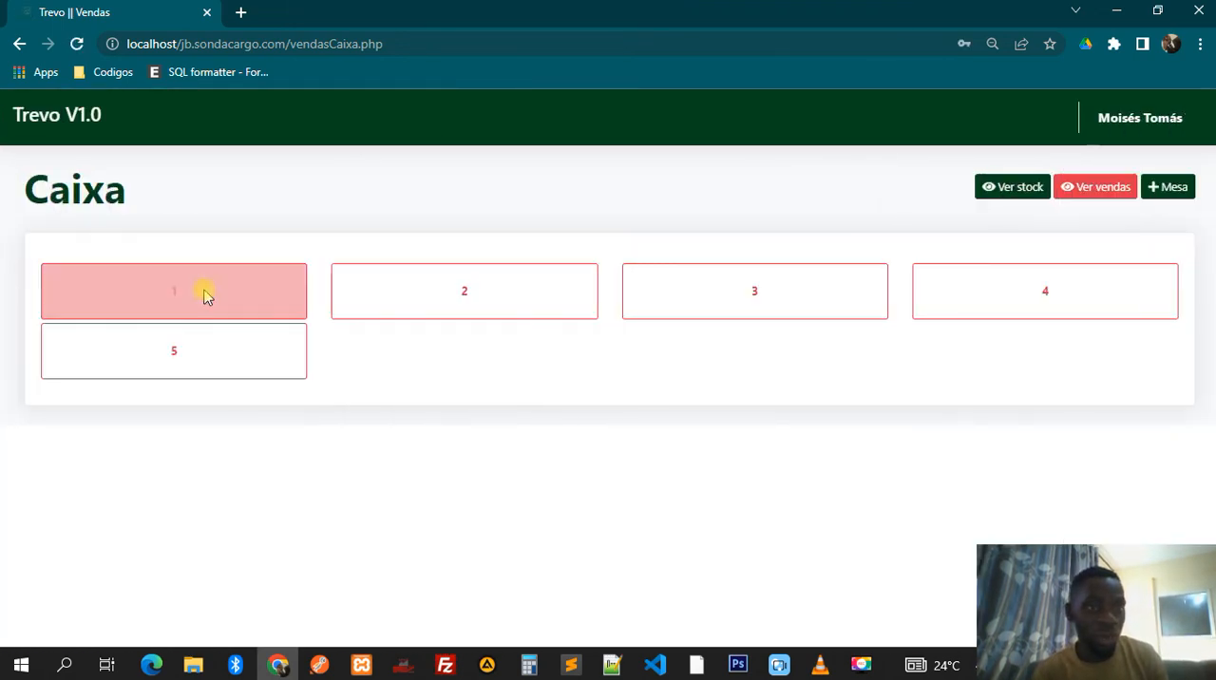
- Reopen table 1, start closing the table, and choose CASH as the payment method
left_click(204, 294)
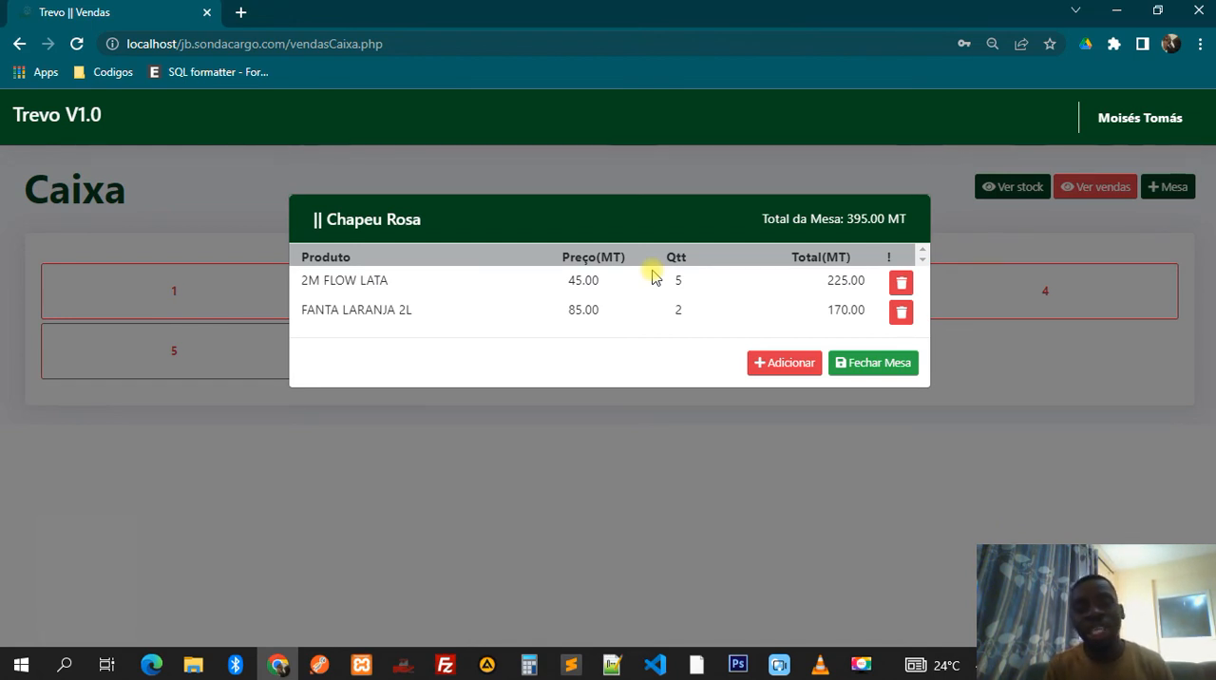
left_click(877, 366)
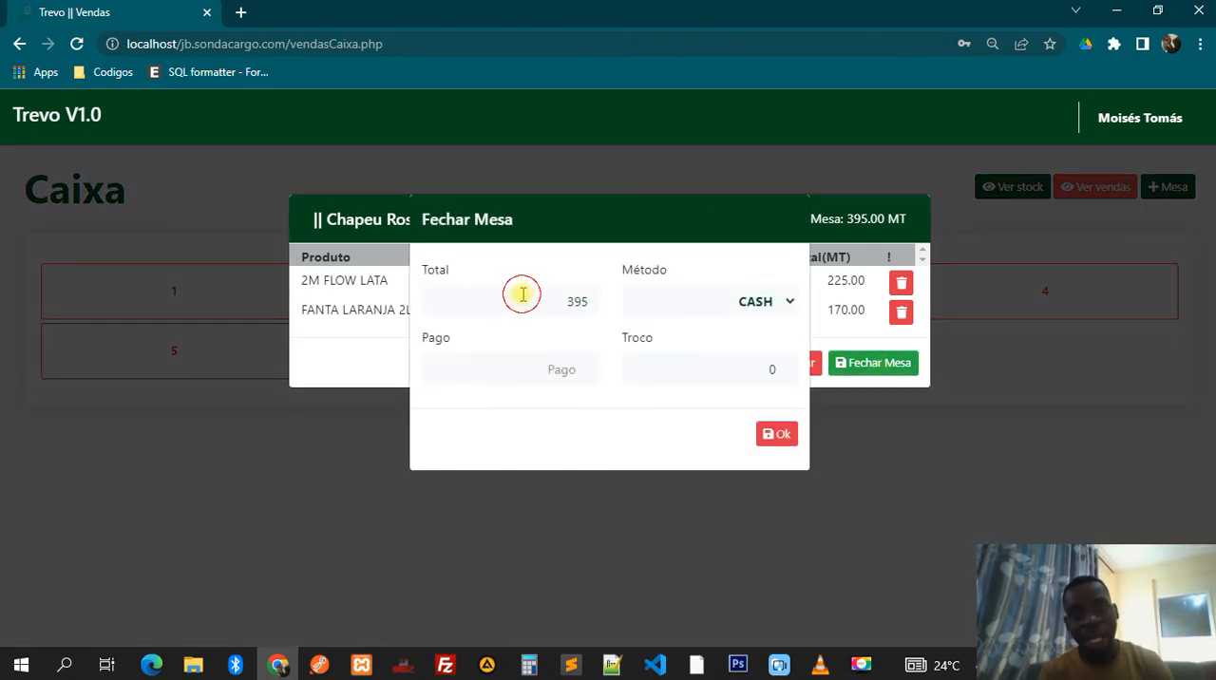
left_click(721, 304)
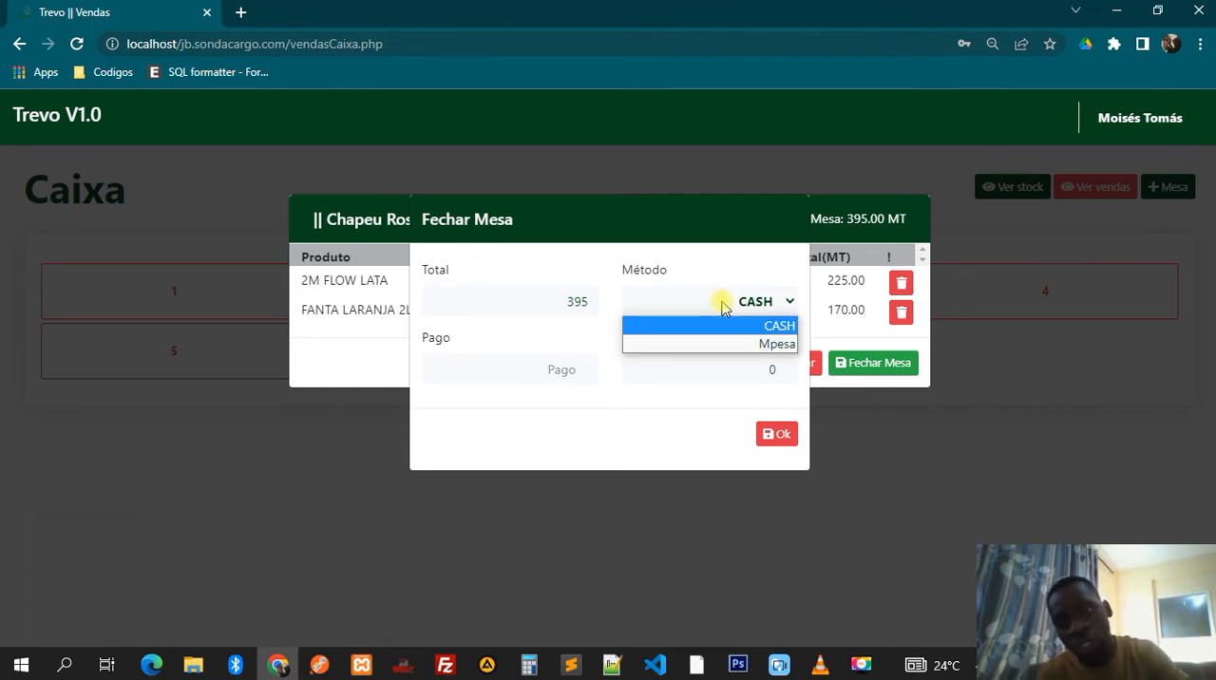
left_click(722, 305)
left_click(722, 304)
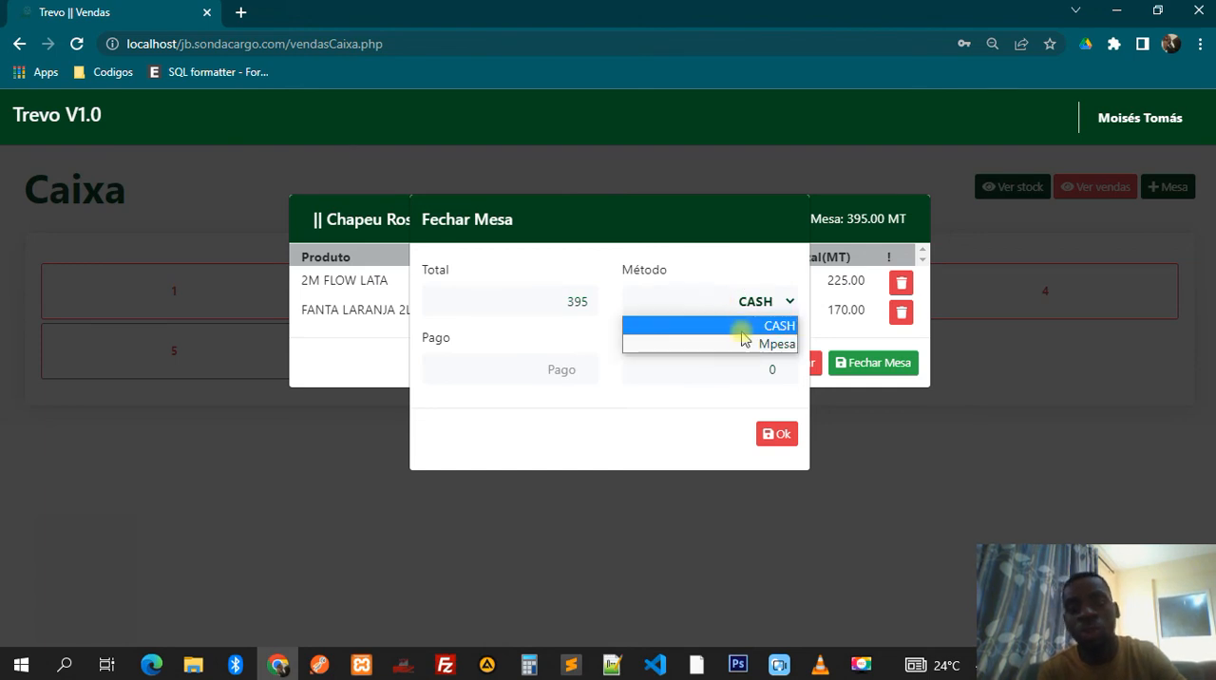
left_click(745, 328)
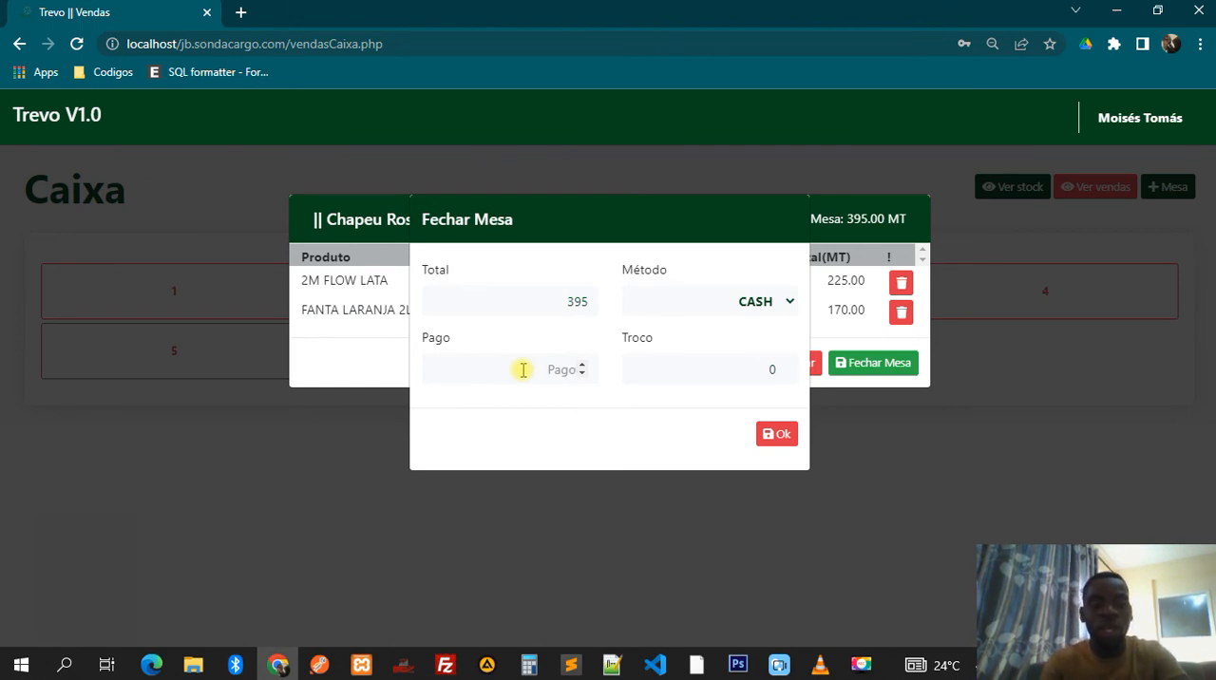
- Enter 500 as the amount paid, check the change, close table 1 and dismiss the confirmation
type("500")
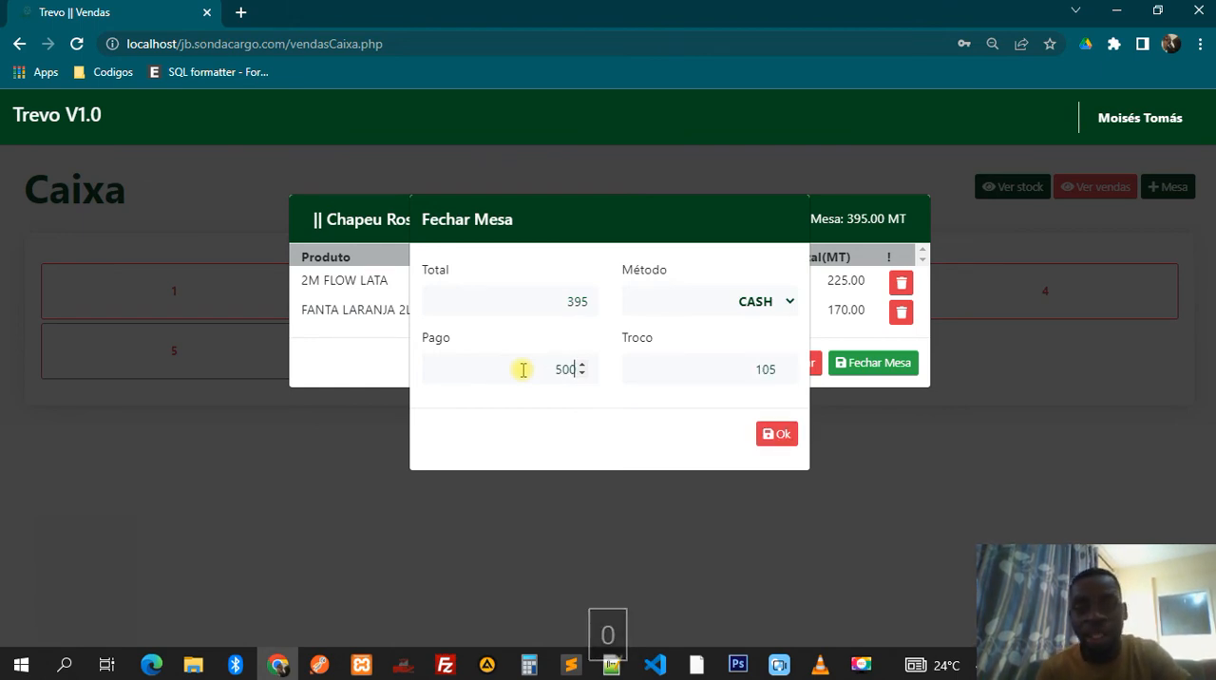
double_click(765, 372)
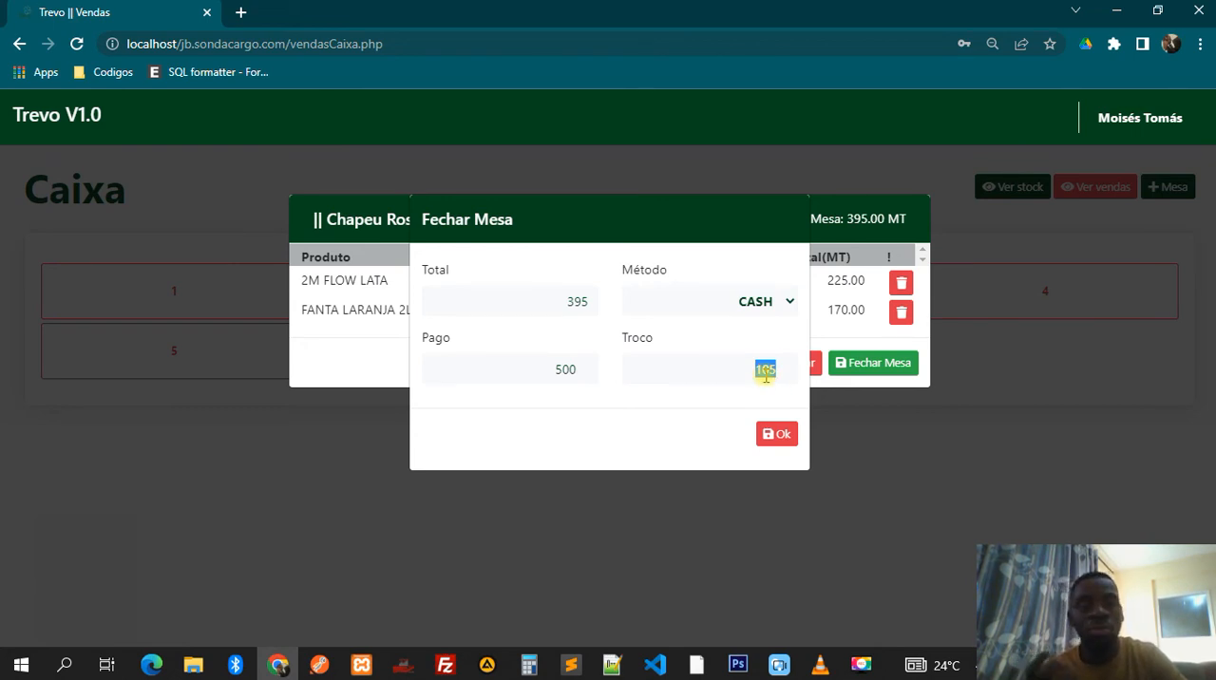
left_click(770, 439)
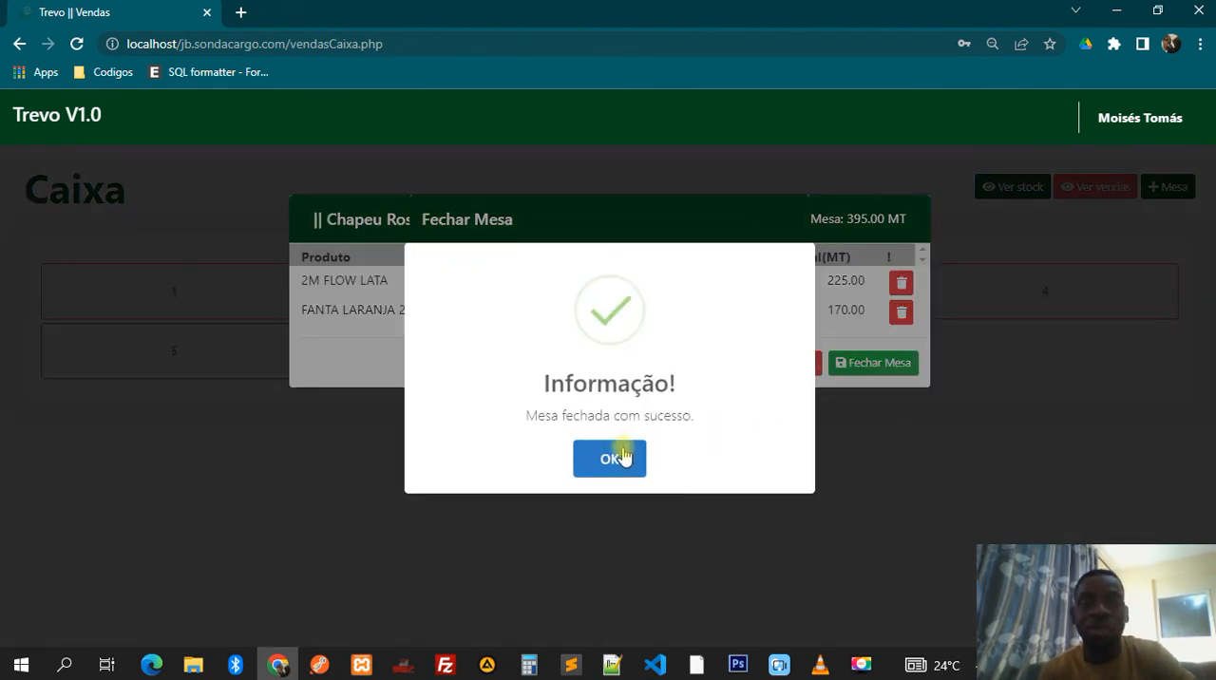
left_click(613, 457)
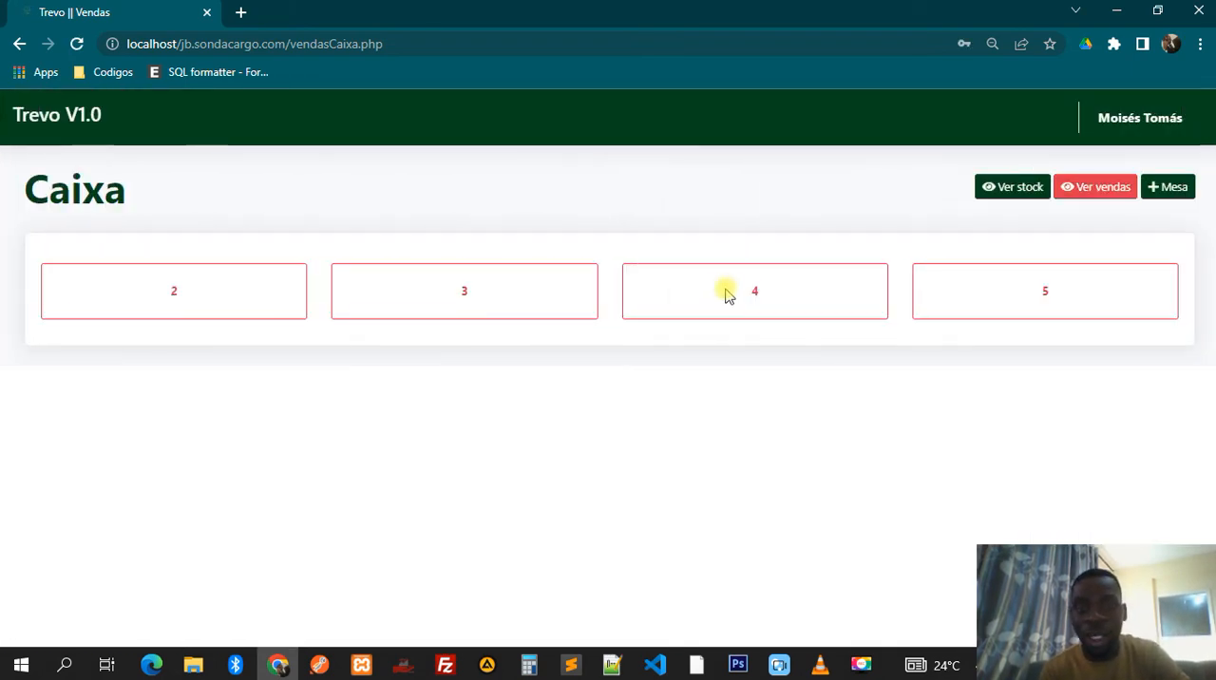
- View the sales list sorted by number in descending order, inspect the newest sale's details, and return to the cashier page
left_click(1096, 195)
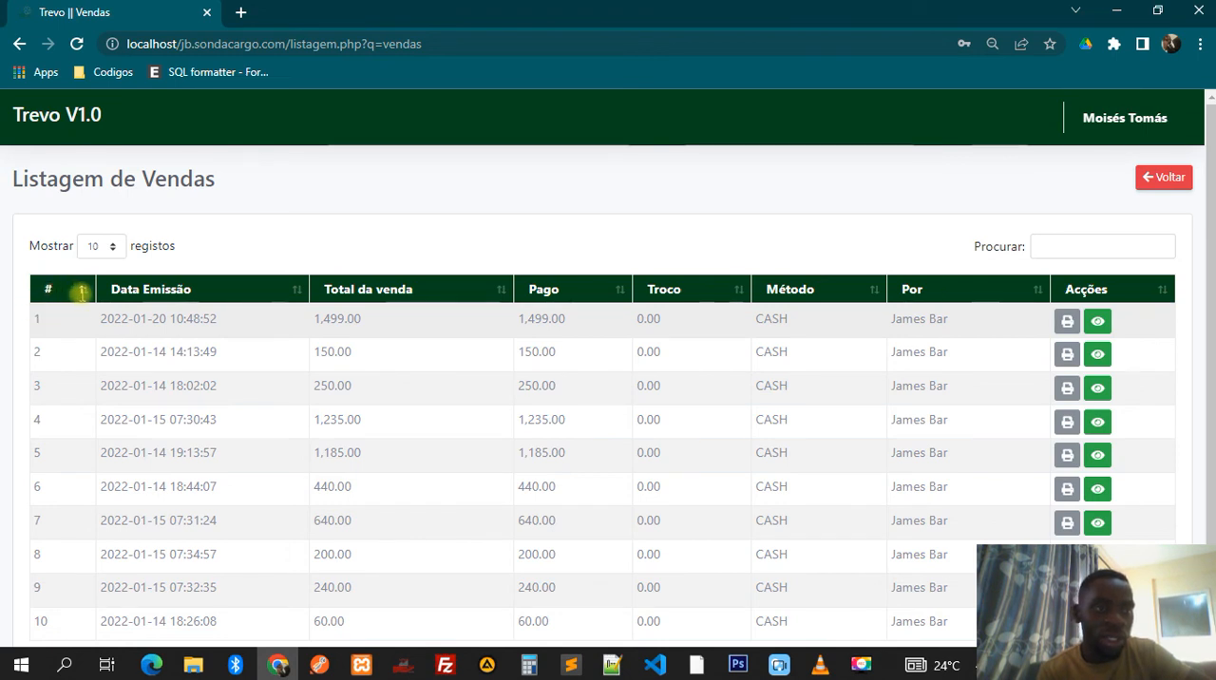
left_click(84, 295)
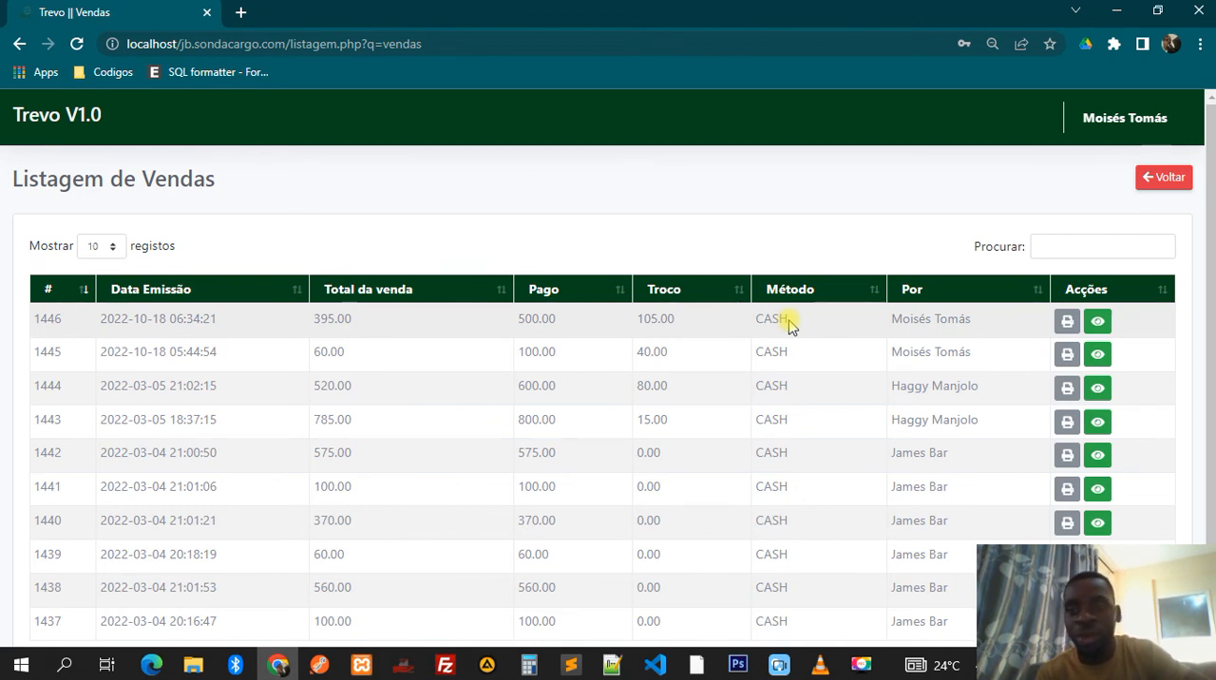
left_click(1097, 321)
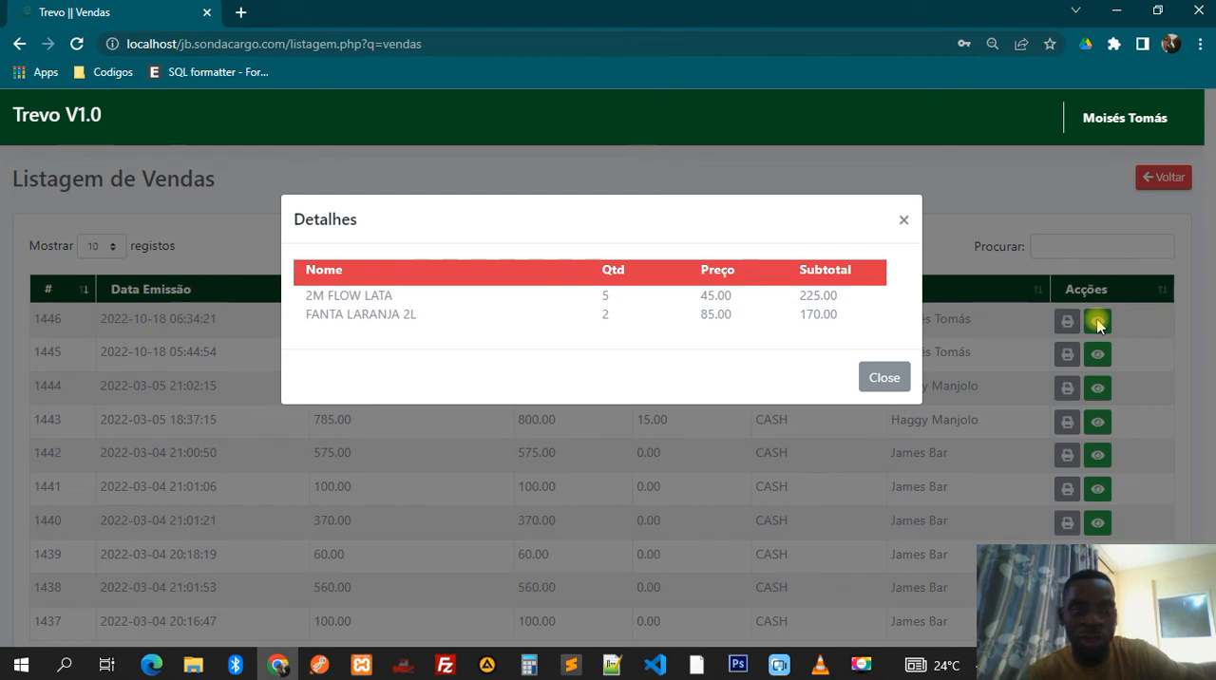
left_click(885, 377)
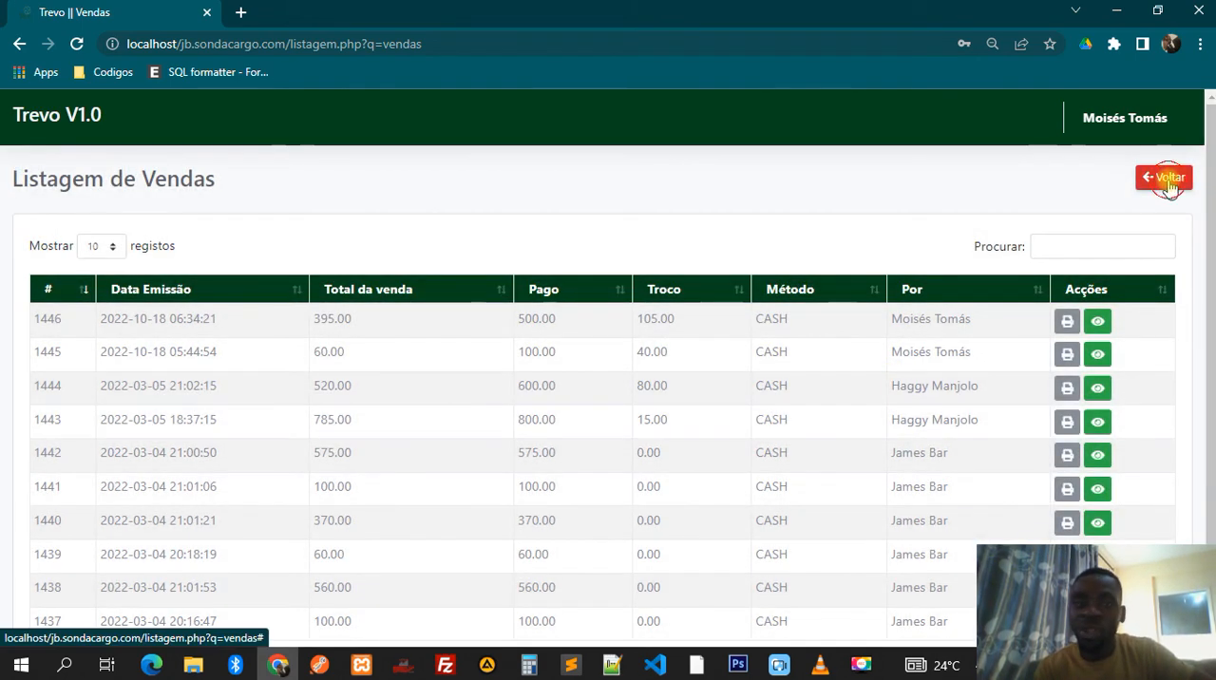
left_click(1168, 183)
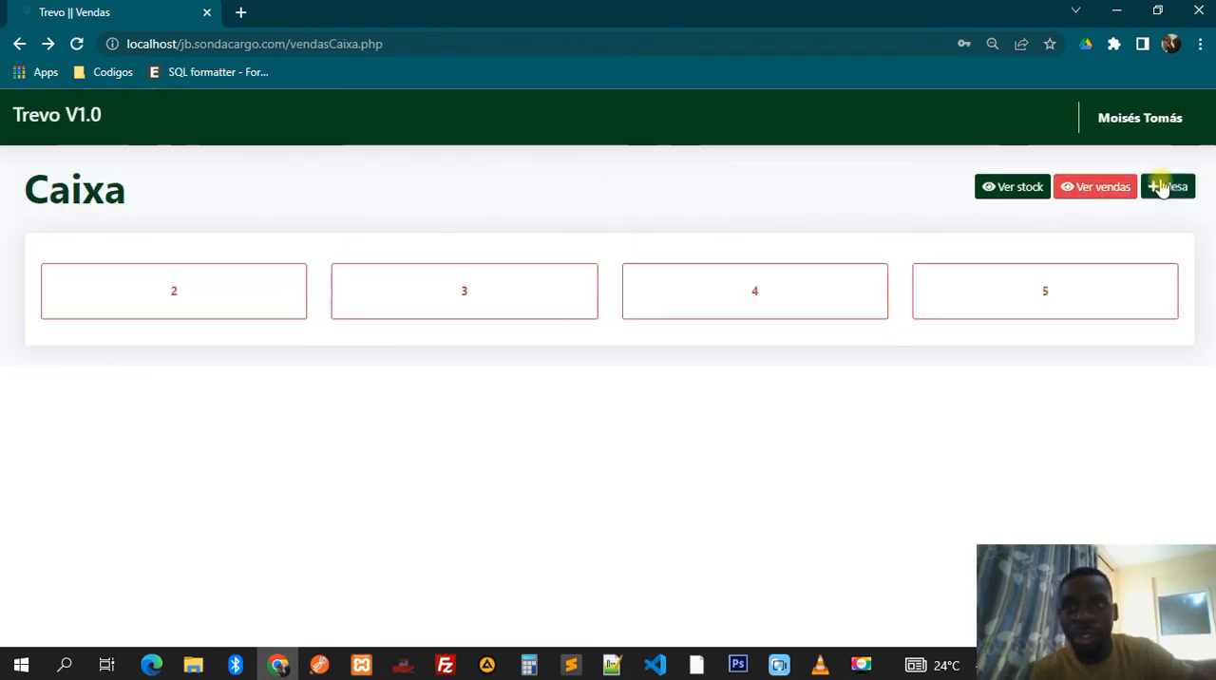
- View the stock list, look at the breakage form for 2M FLOW LATA without saving, and return to the cashier page
left_click(1031, 193)
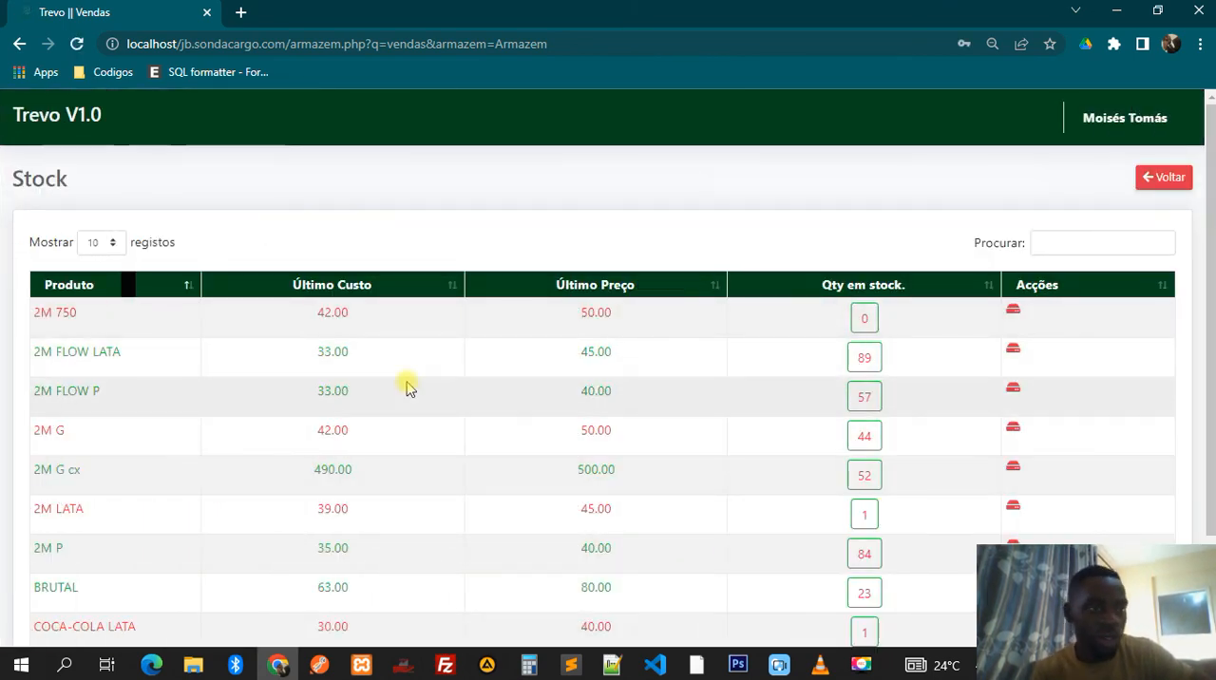
left_click(1014, 347)
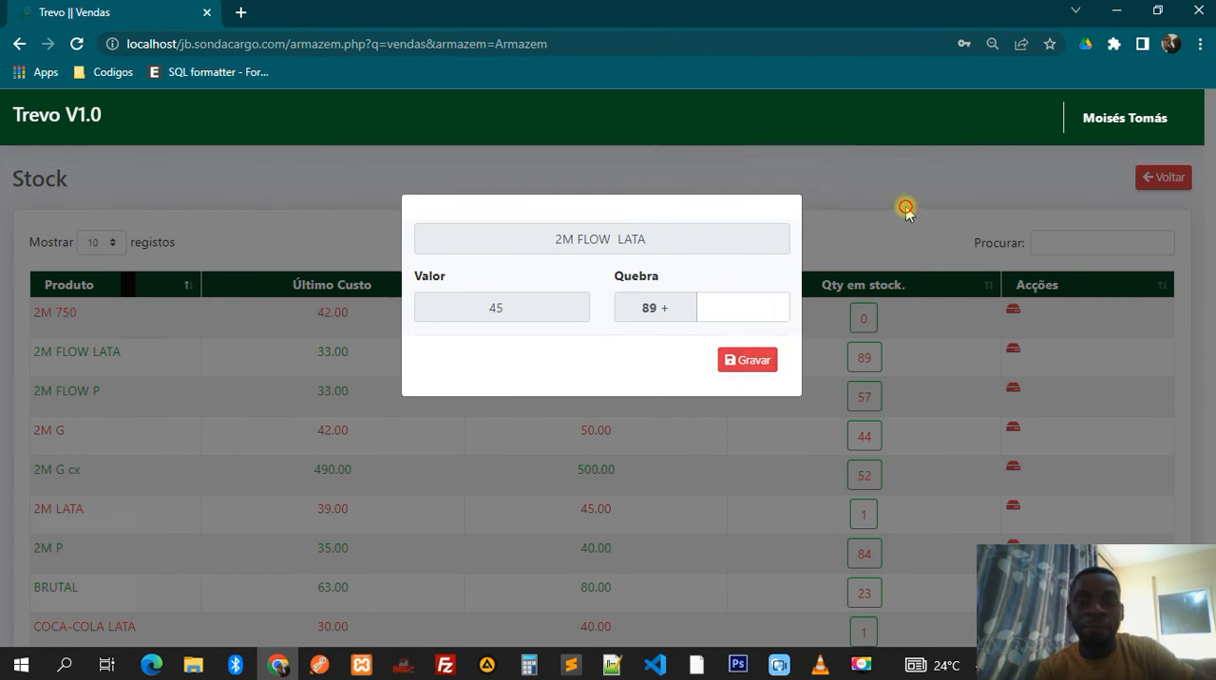
left_click(906, 211)
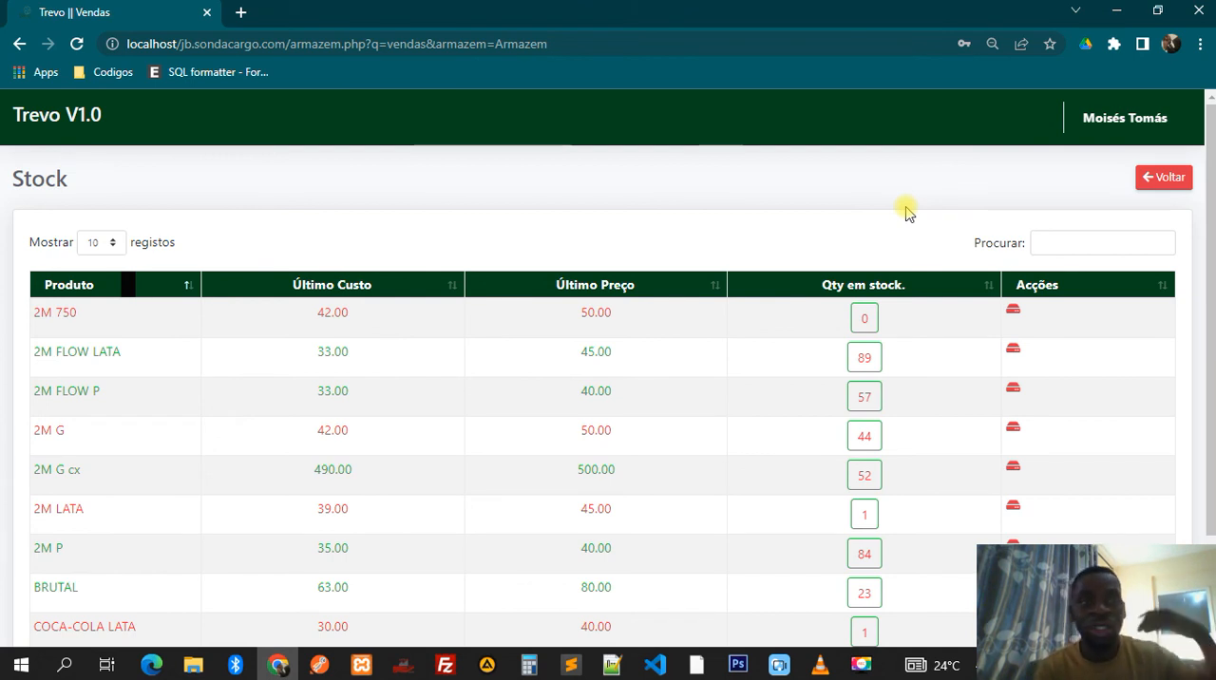
left_click(1153, 182)
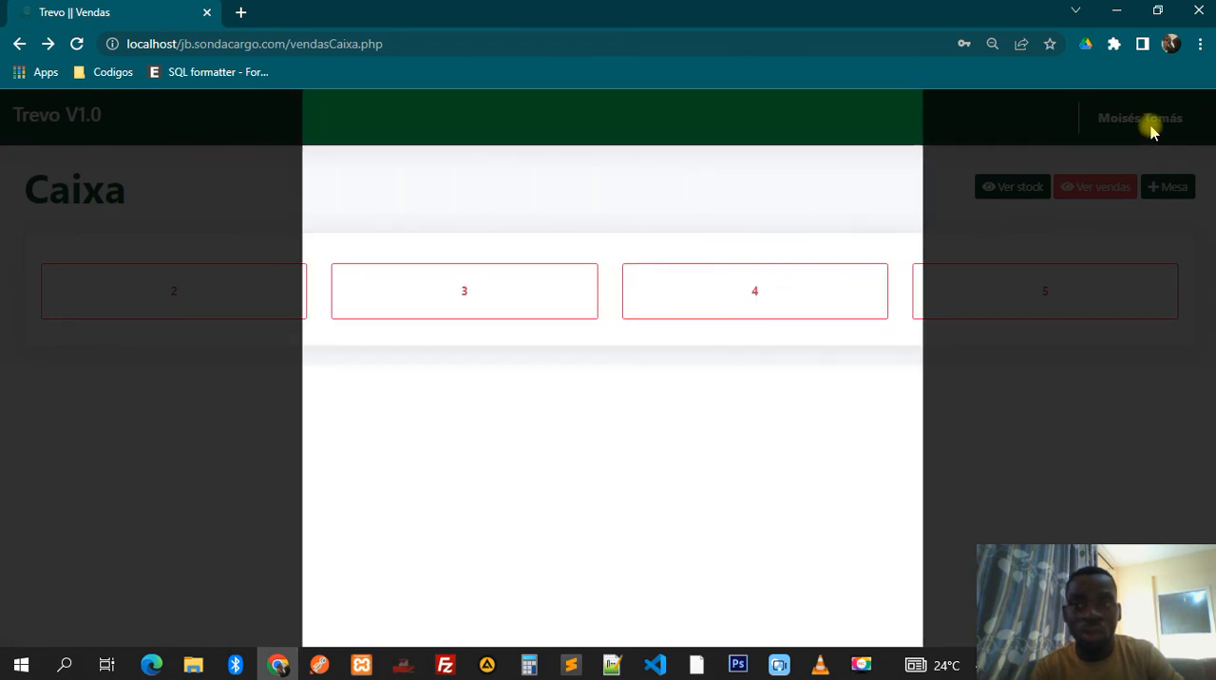
- Log out of the cashier account and confirm leaving the system
left_click(1137, 119)
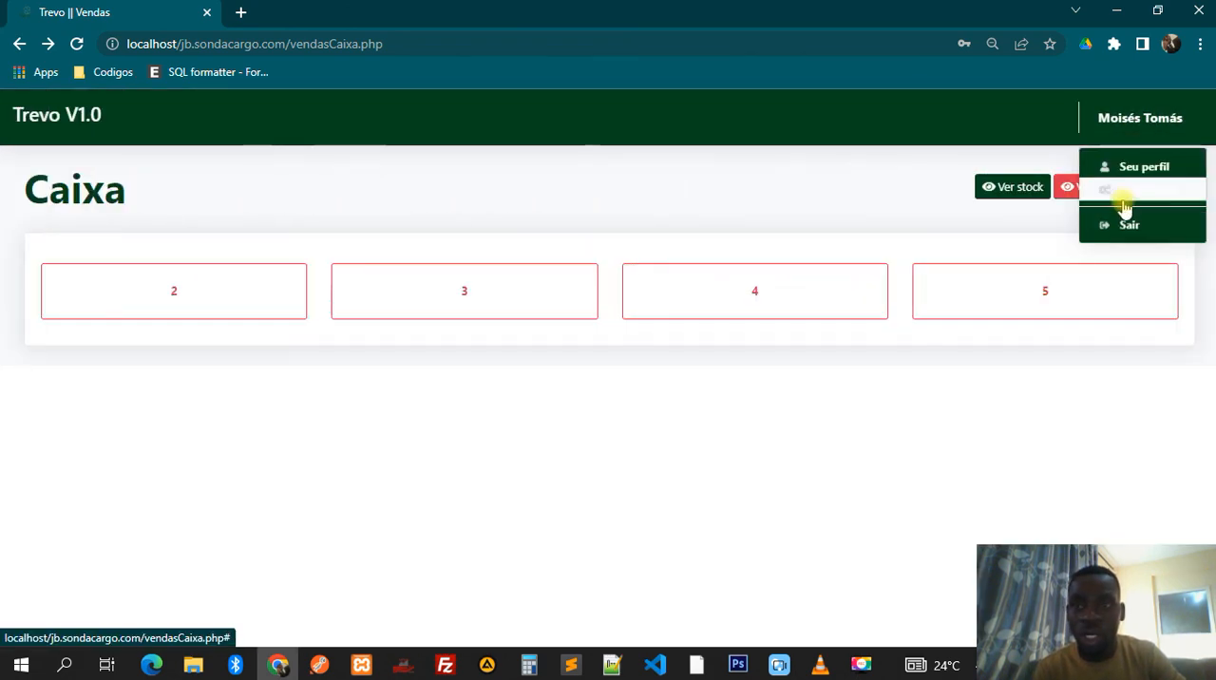
left_click(1127, 226)
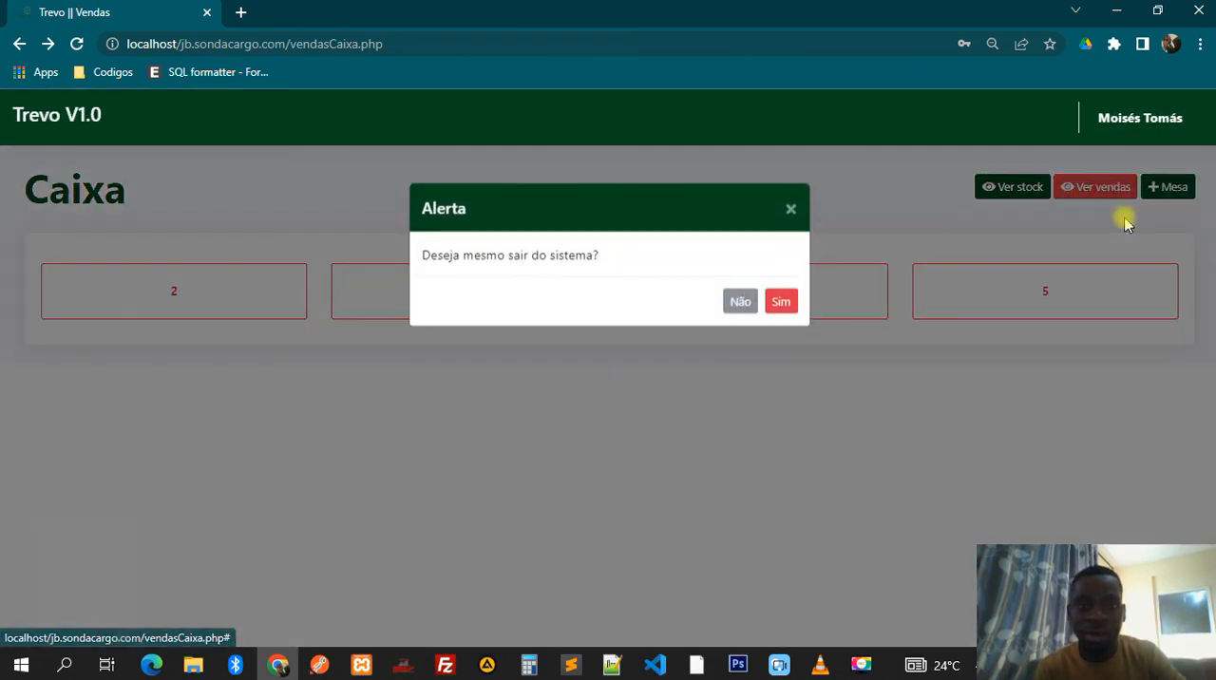
left_click(783, 311)
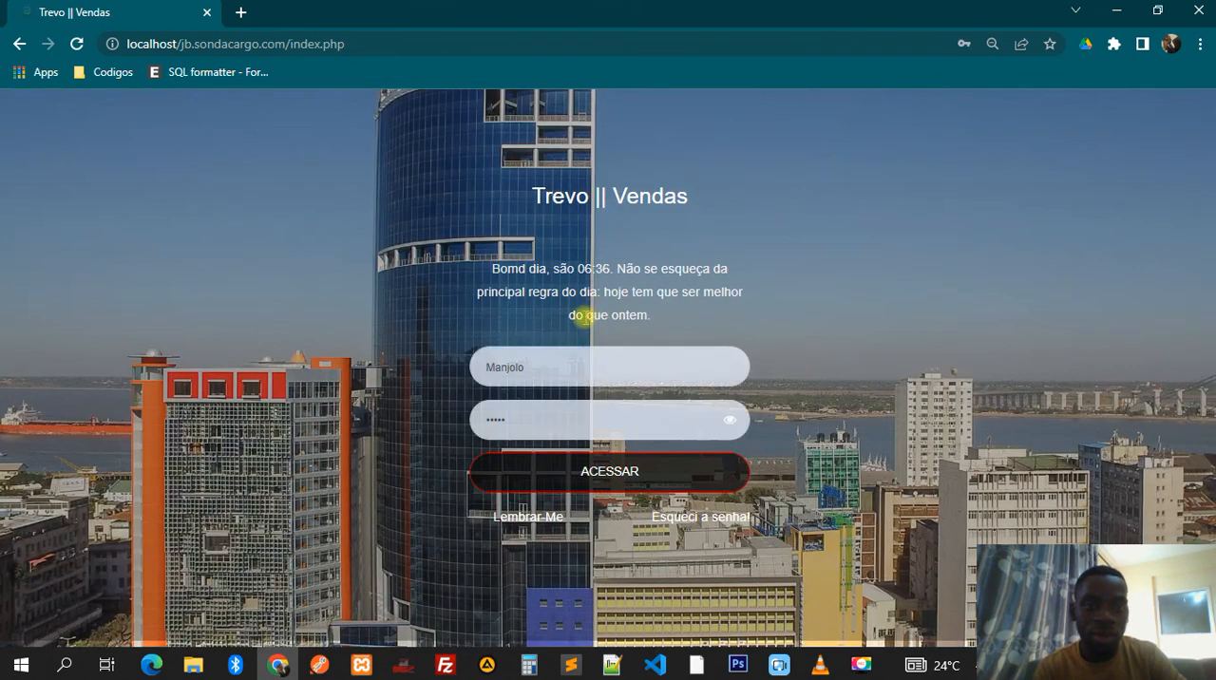
- Log in to the administrator account by replacing the filled-in login with its saved username and password
left_click(532, 365)
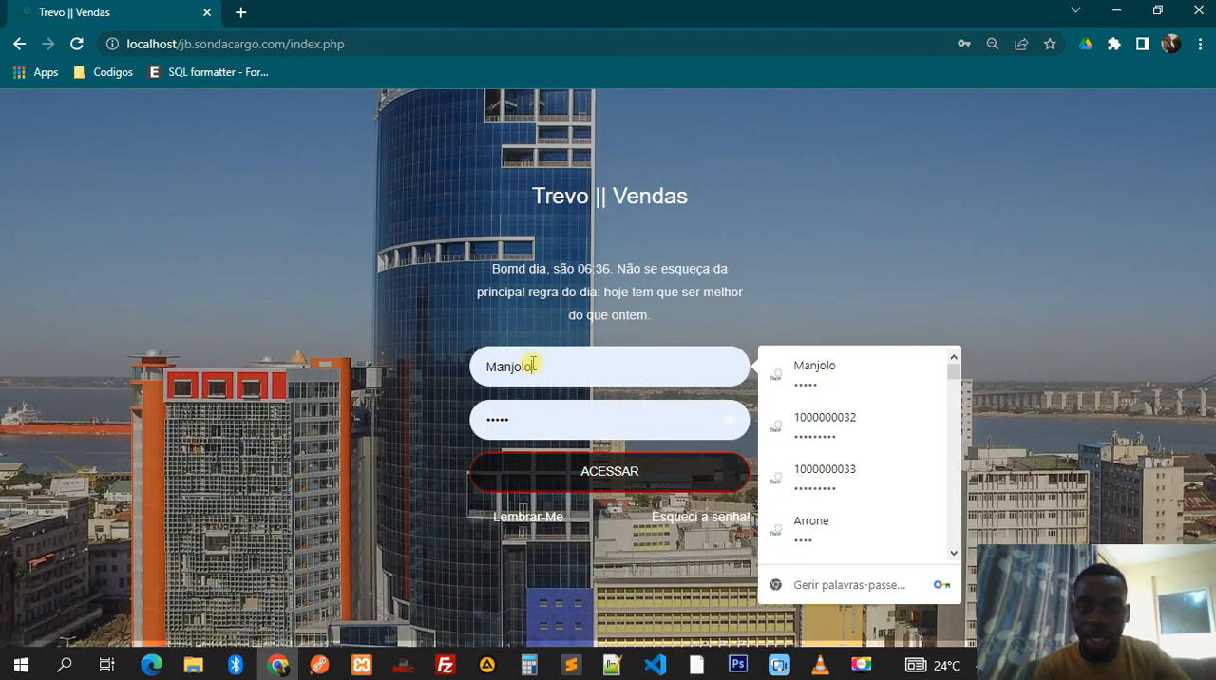
key("ctrl+a")
type("H")
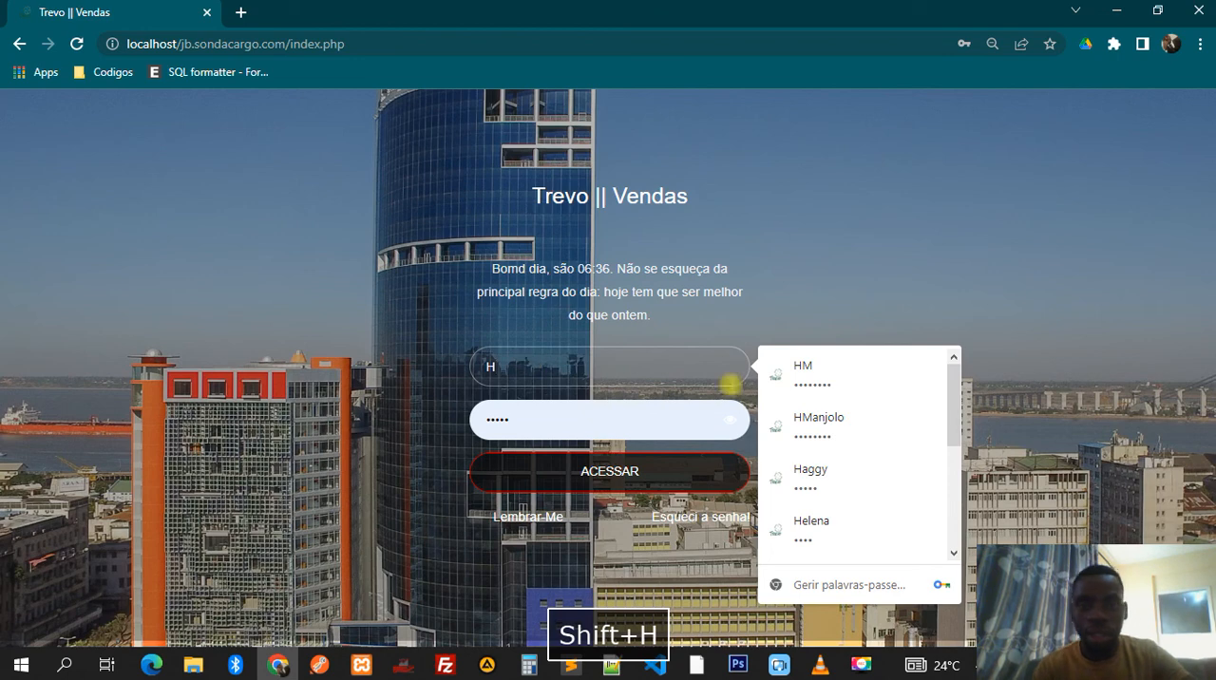
left_click(811, 475)
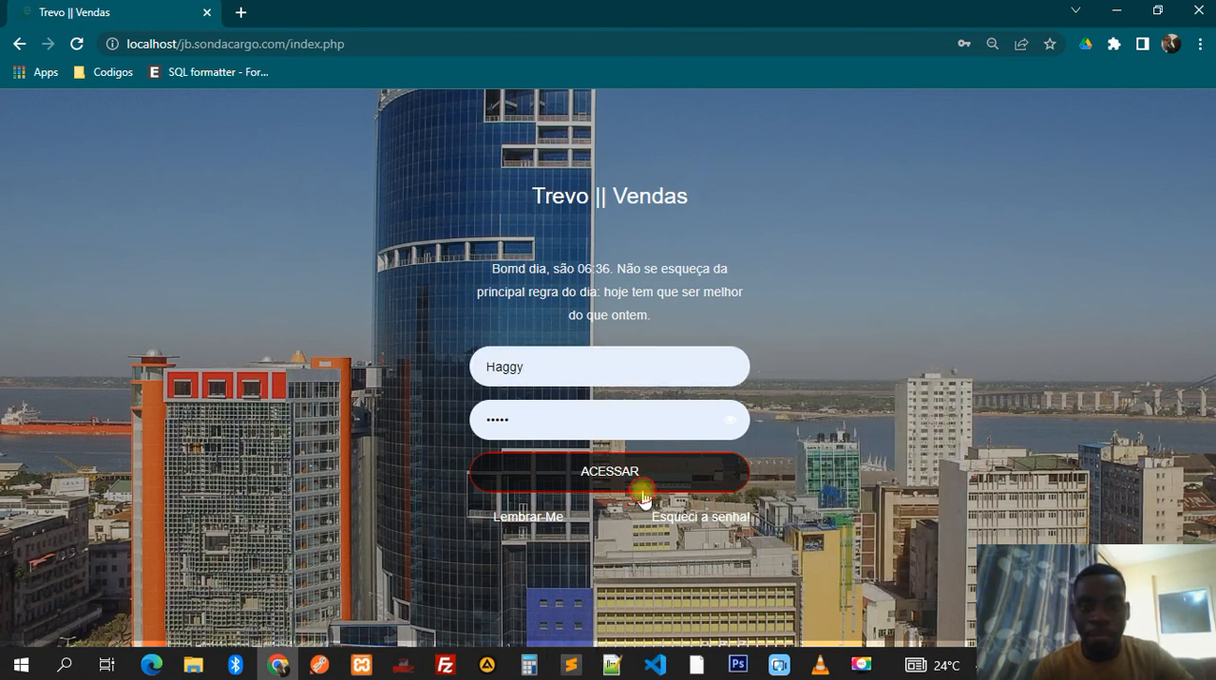
left_click(641, 487)
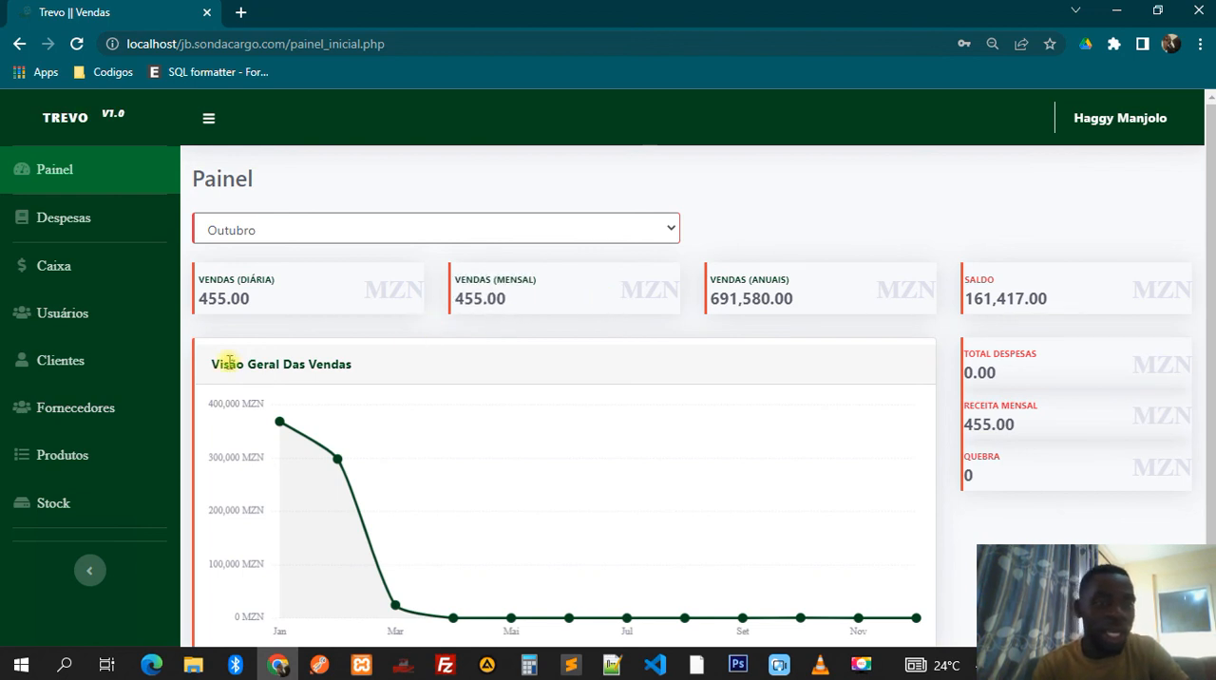
- Review the dashboard figures and sales chart, switching the month to Setembro and then back to Outubro
scroll(98, 453, "down", 1)
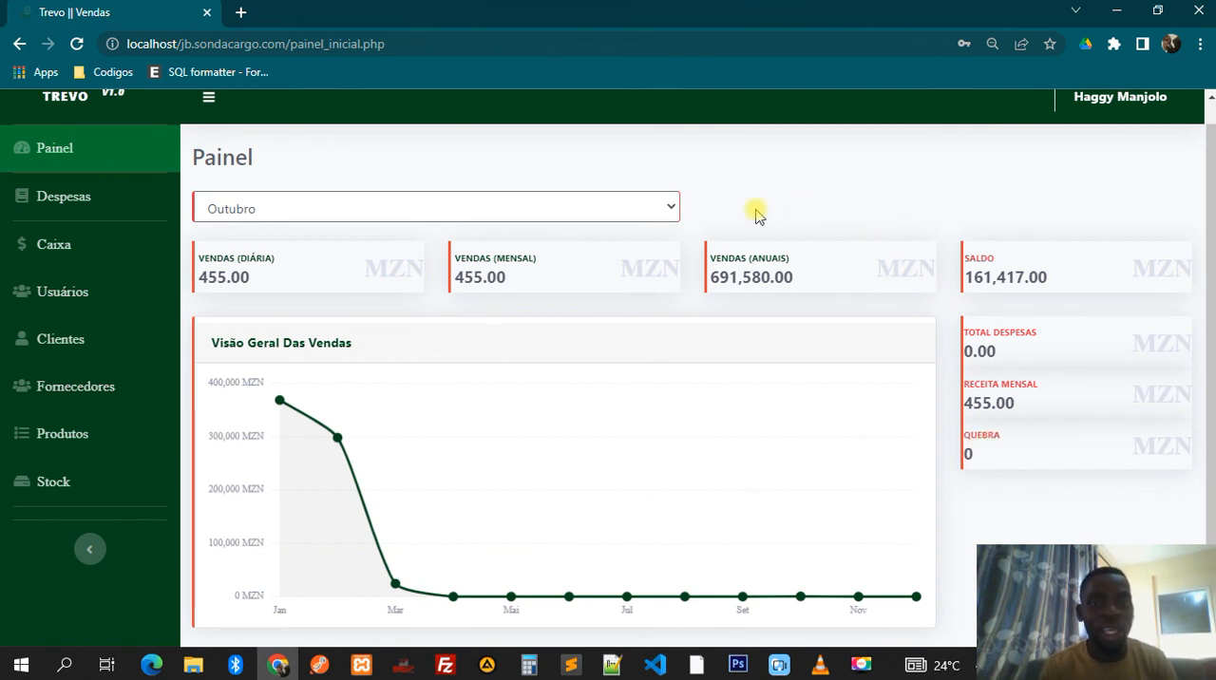
left_click(638, 206)
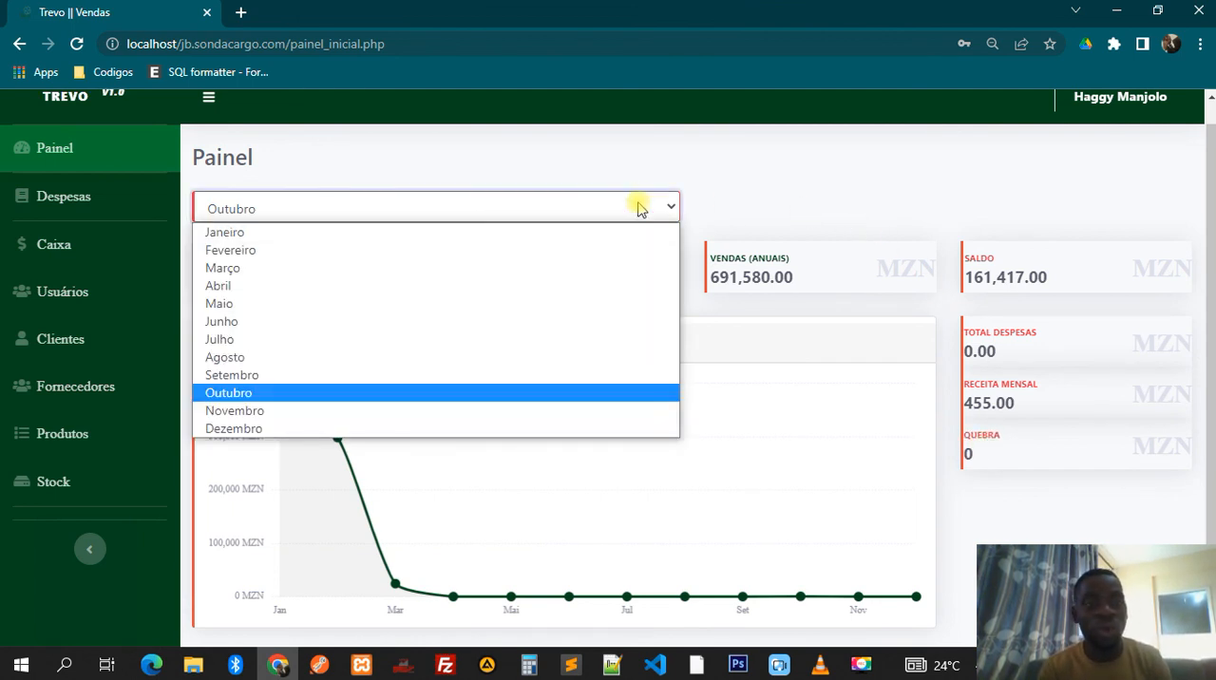
left_click(312, 374)
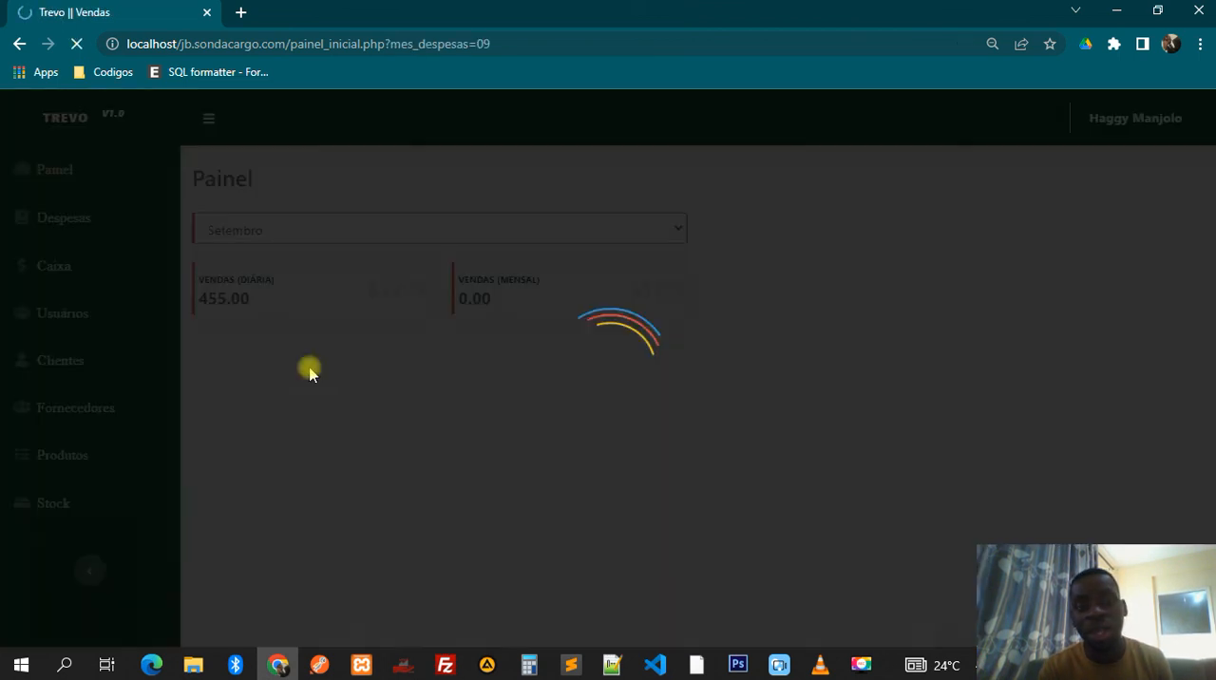
left_click(369, 227)
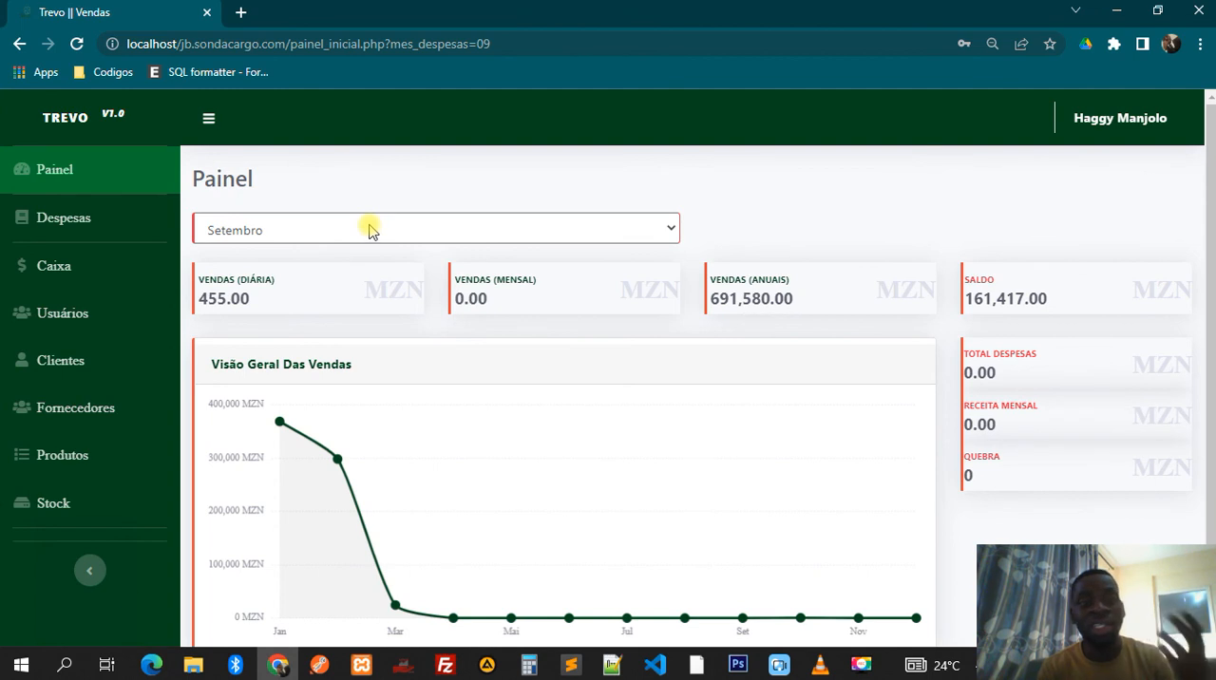
left_click(369, 227)
left_click(238, 412)
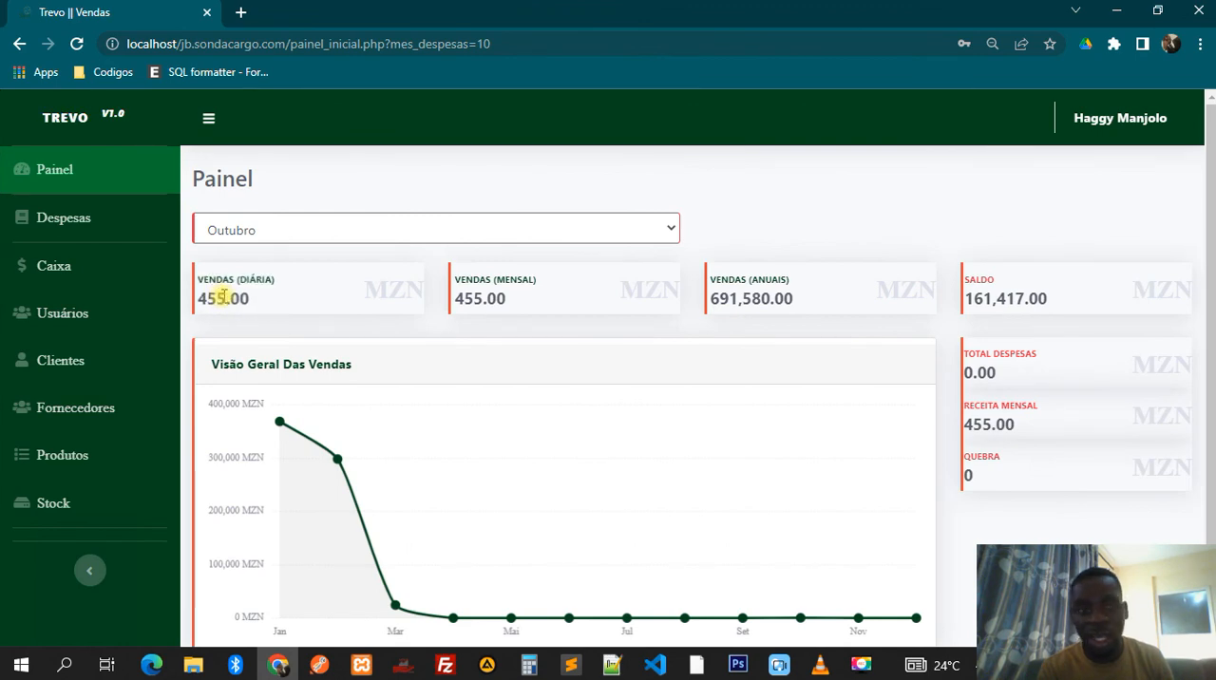
- View the daily sales list for 18/10/2022 from the dashboard and highlight the time of the FANTA UVA 1L sale
left_click(222, 299)
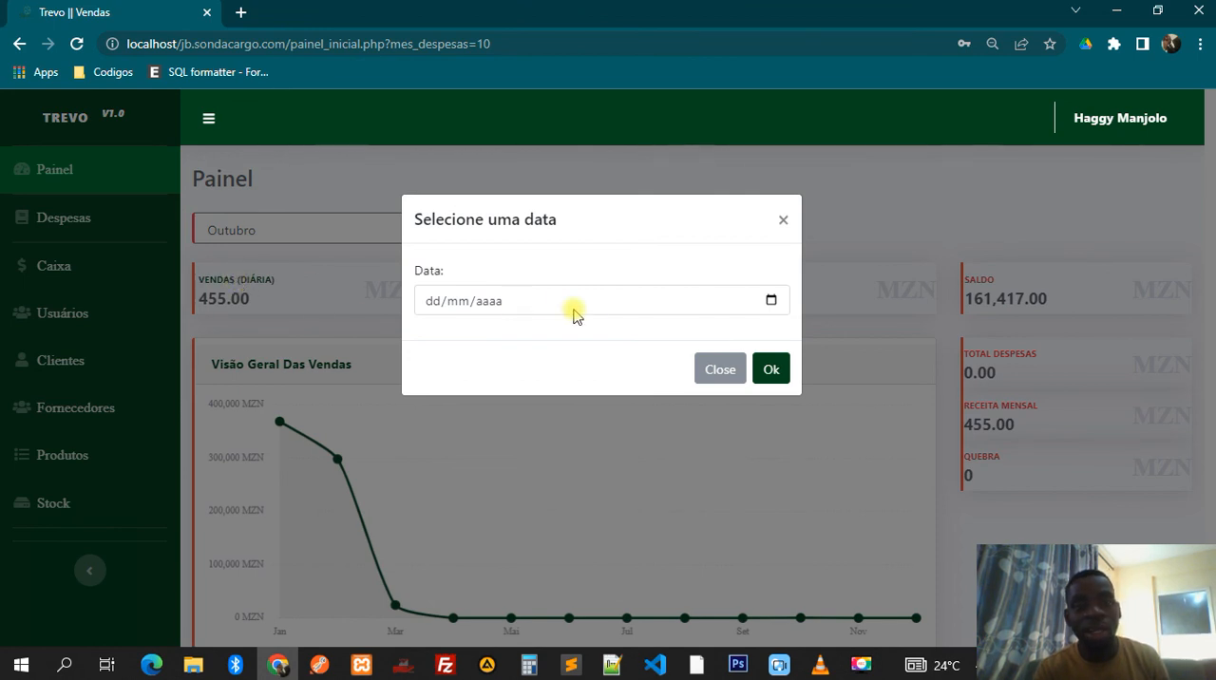
left_click(772, 303)
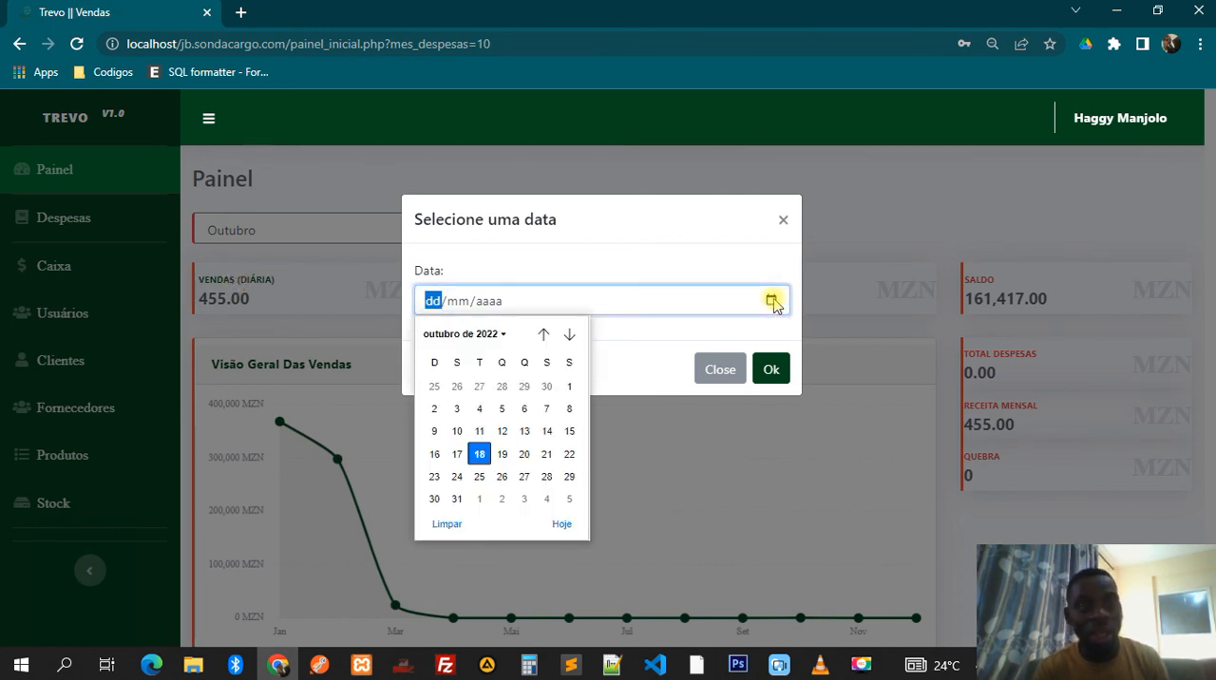
left_click(479, 455)
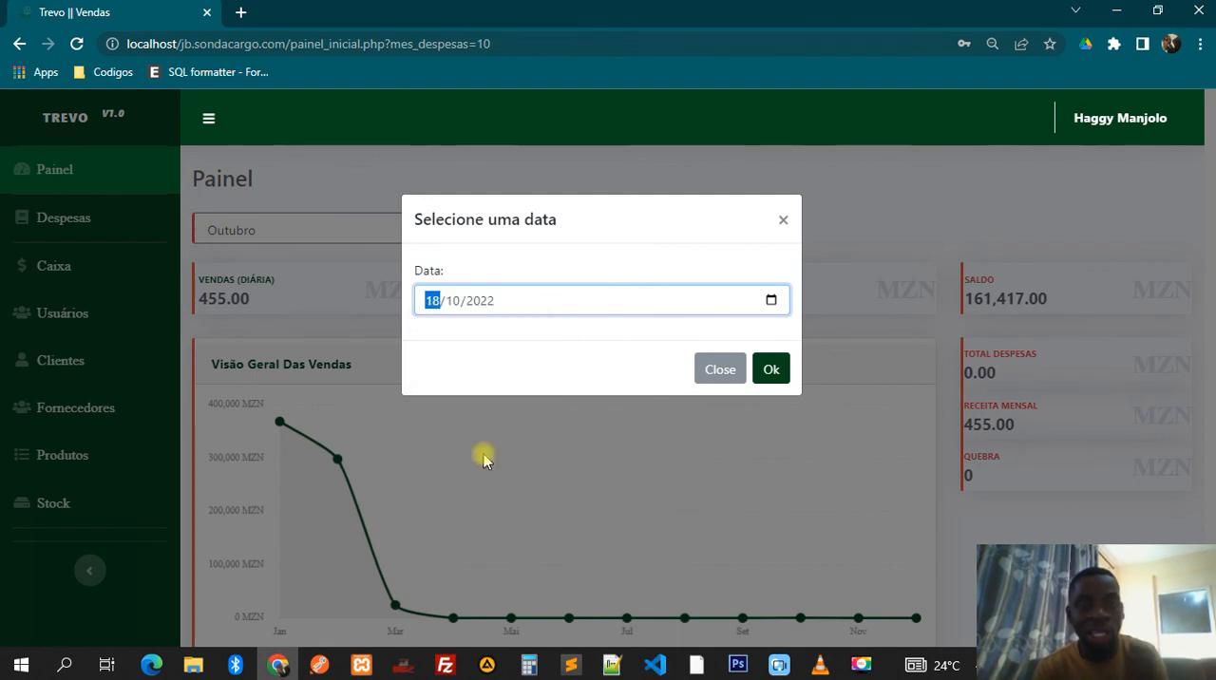
left_click(778, 369)
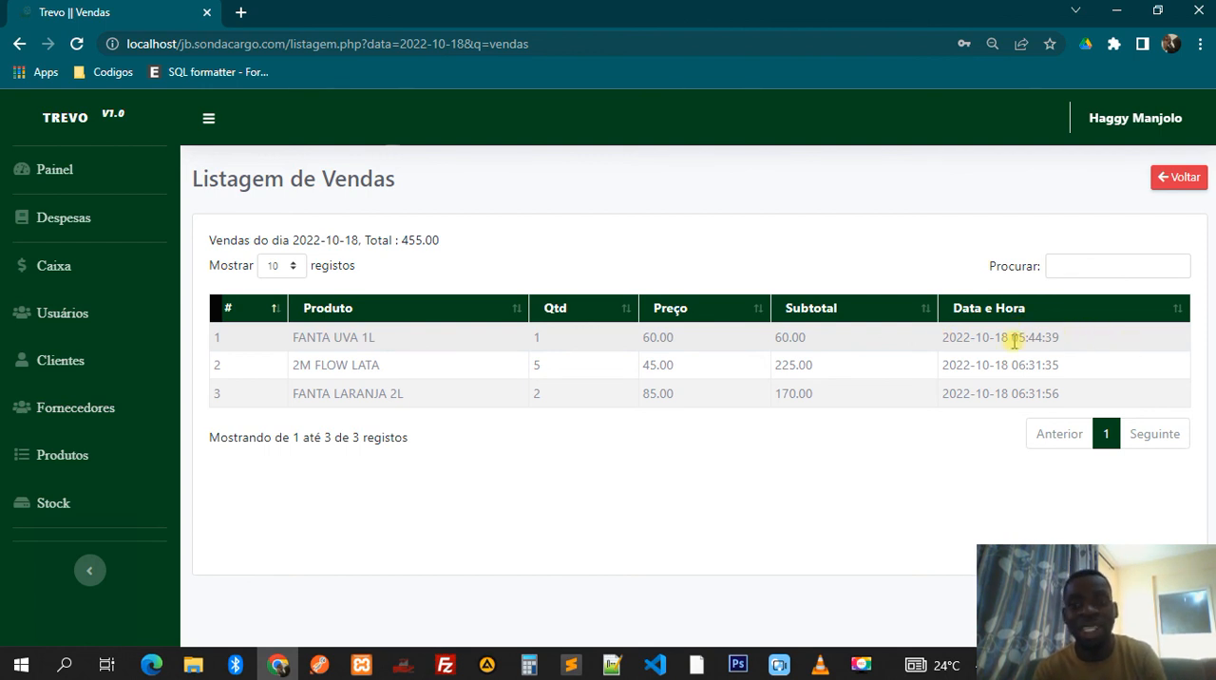
left_click_drag(1013, 339, 1043, 338)
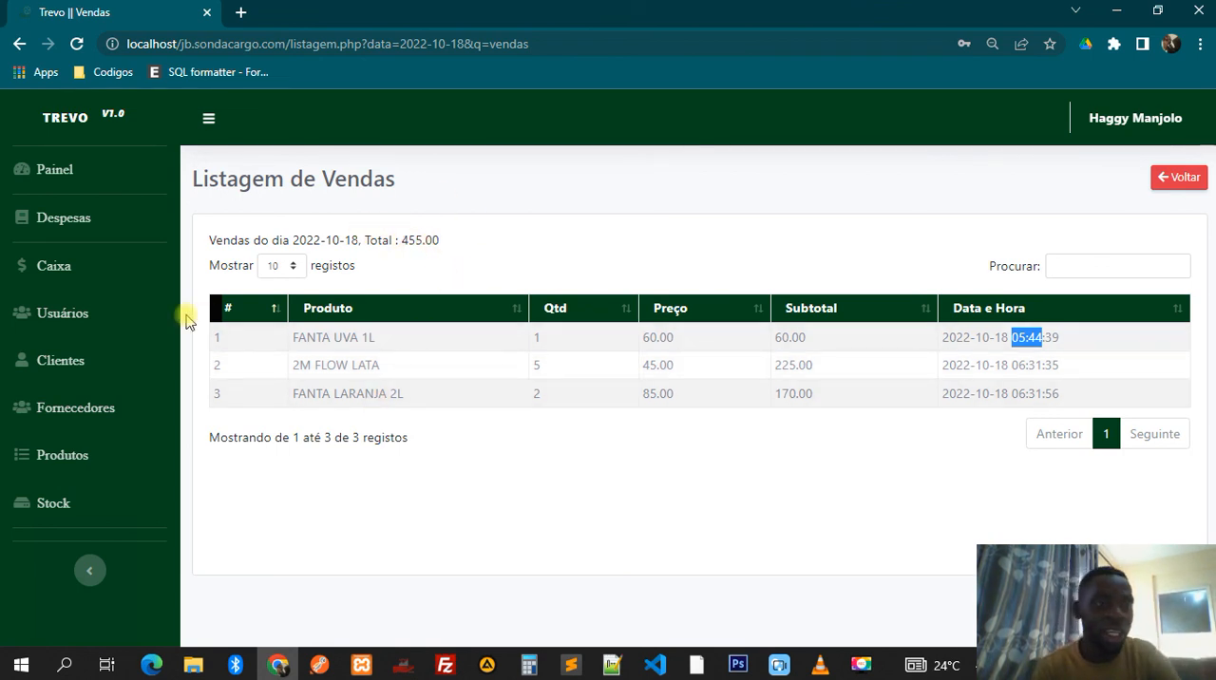
- Inspect the orders of tables 2 and 3 on the Caixa page without changing them, and return to the dashboard
left_click(83, 276)
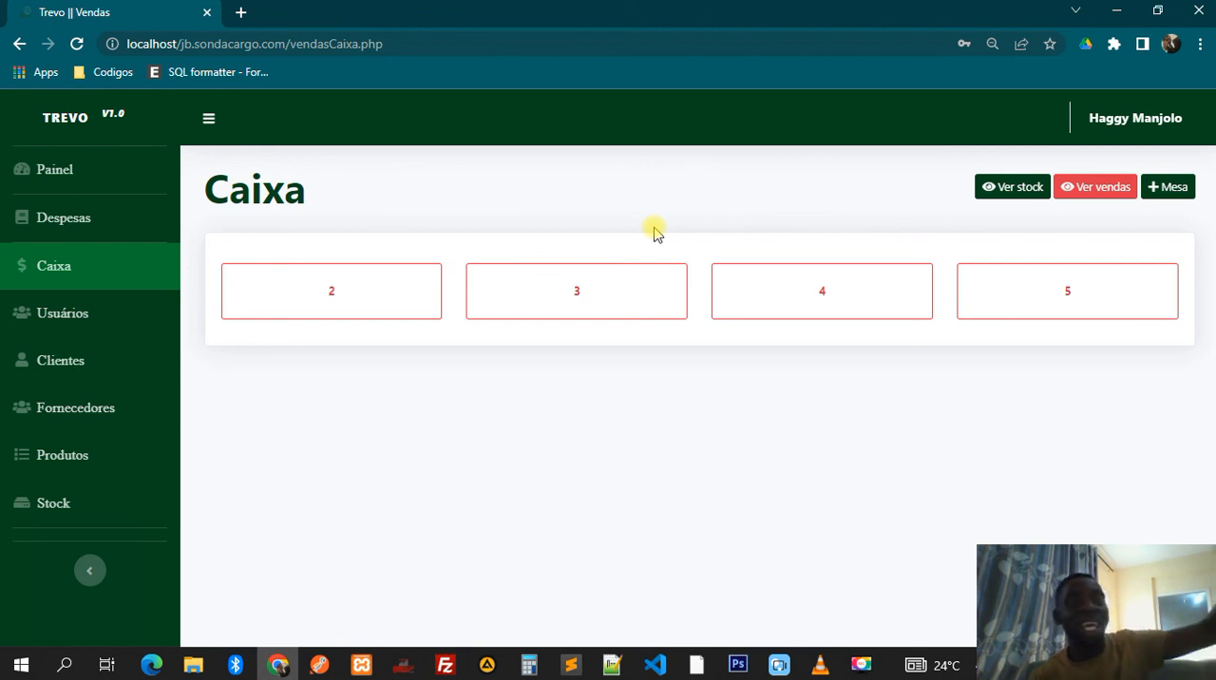
left_click(323, 275)
left_click(646, 373)
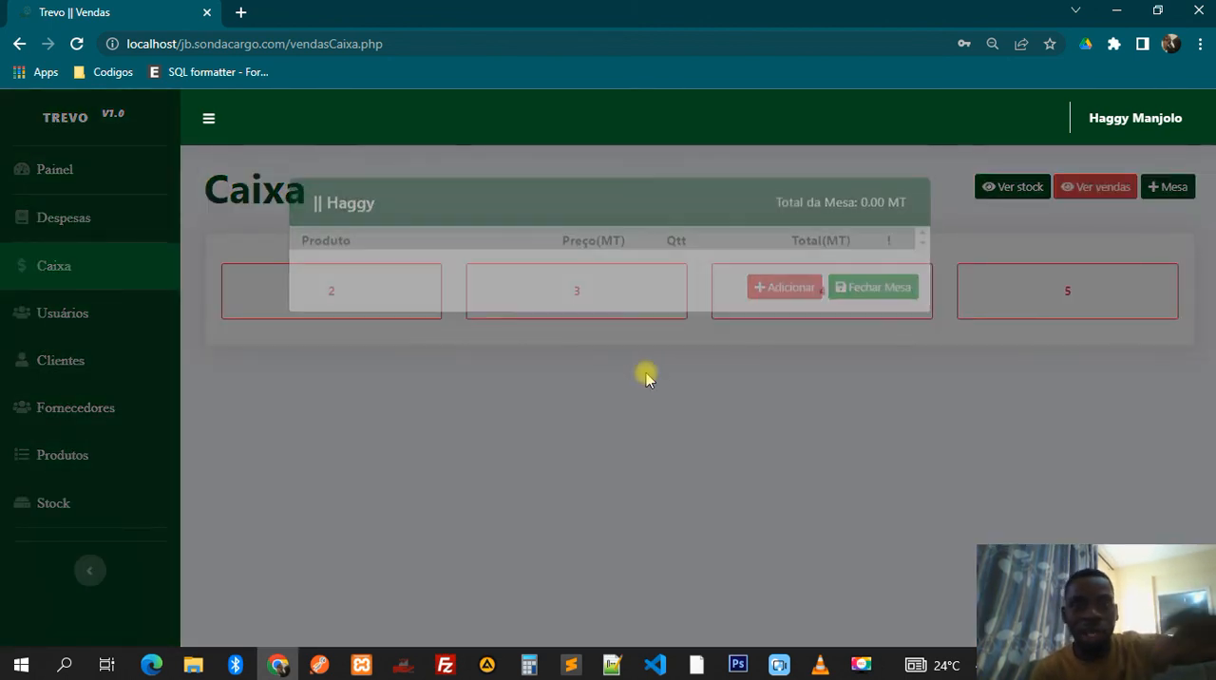
left_click(618, 304)
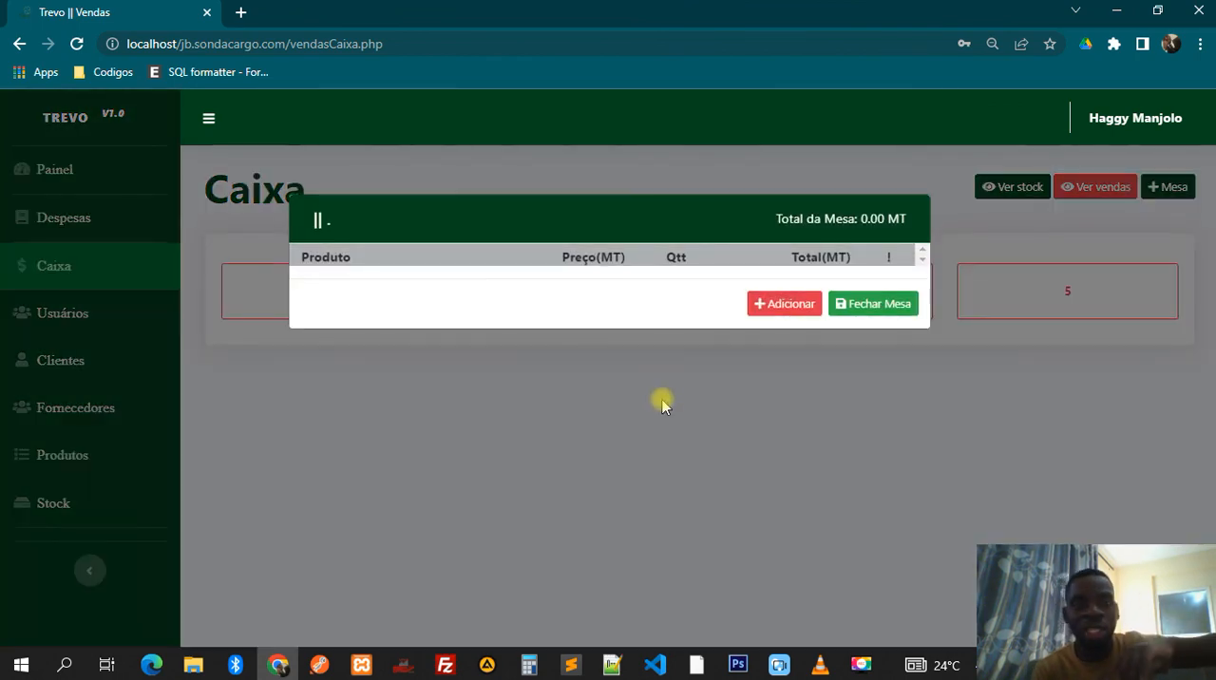
left_click(665, 405)
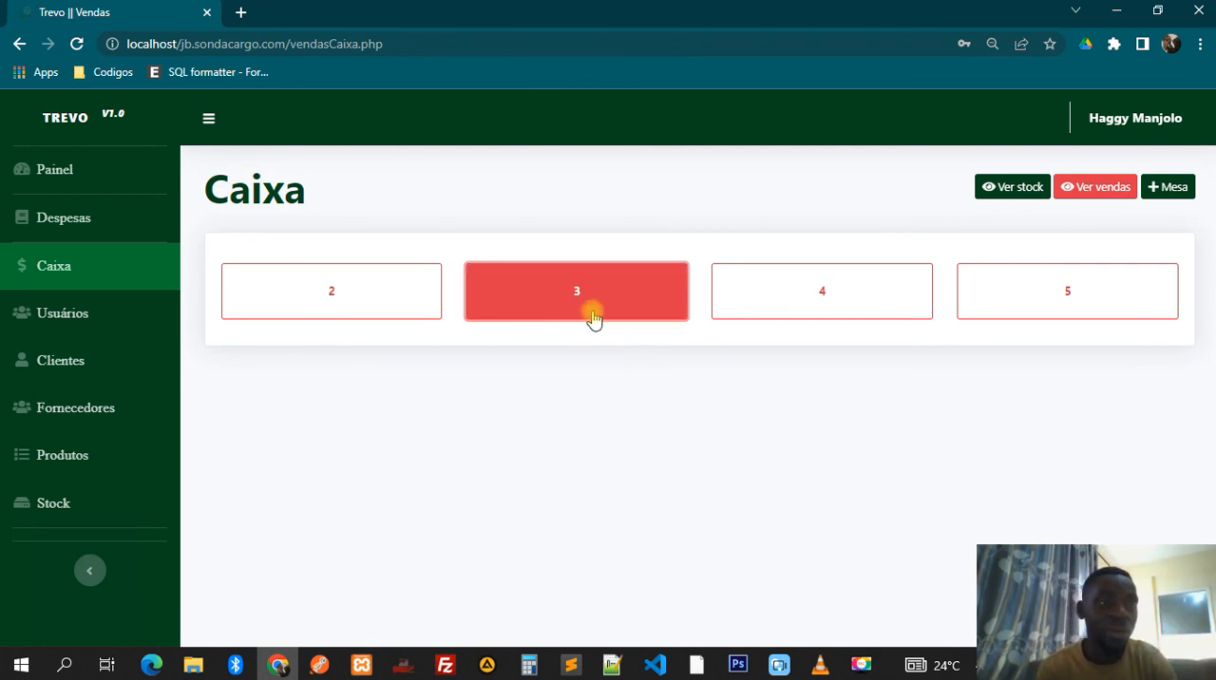
left_click(93, 154)
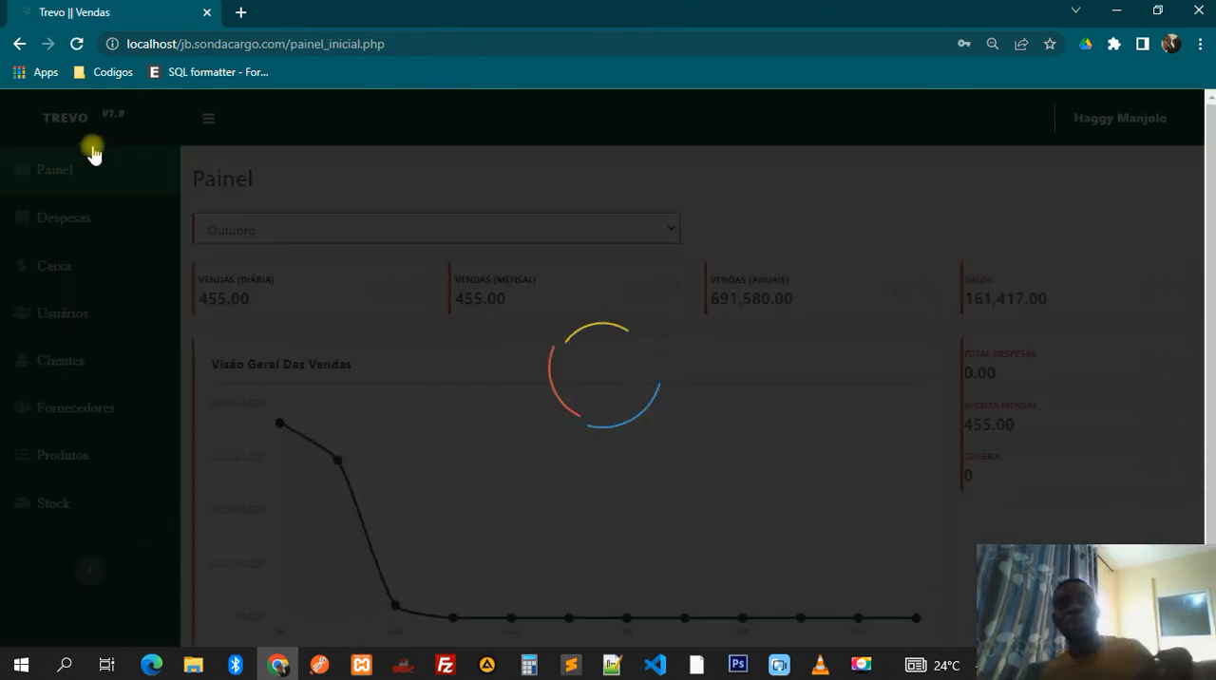